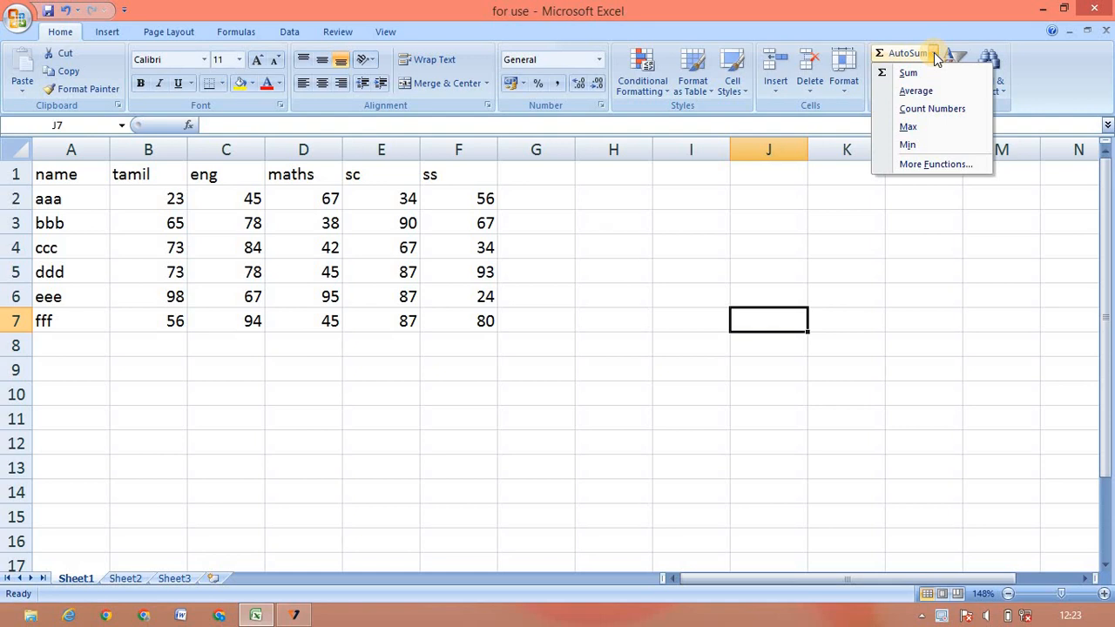
# Enter the header "total" in cell G1, next to the ss column.
pyautogui.click(521, 196)
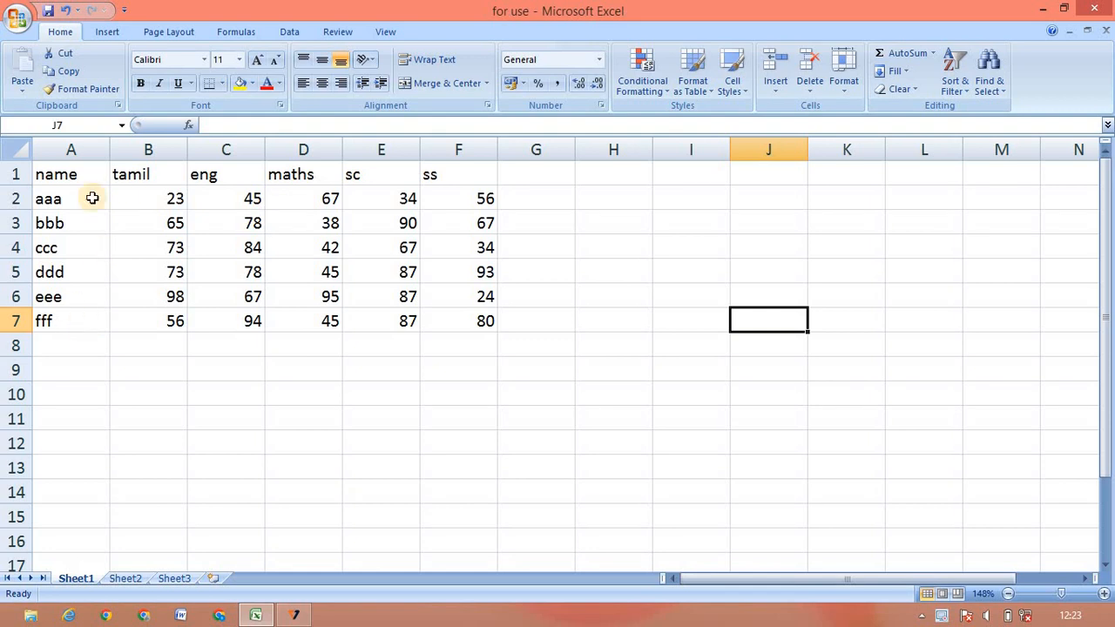
pyautogui.click(540, 179)
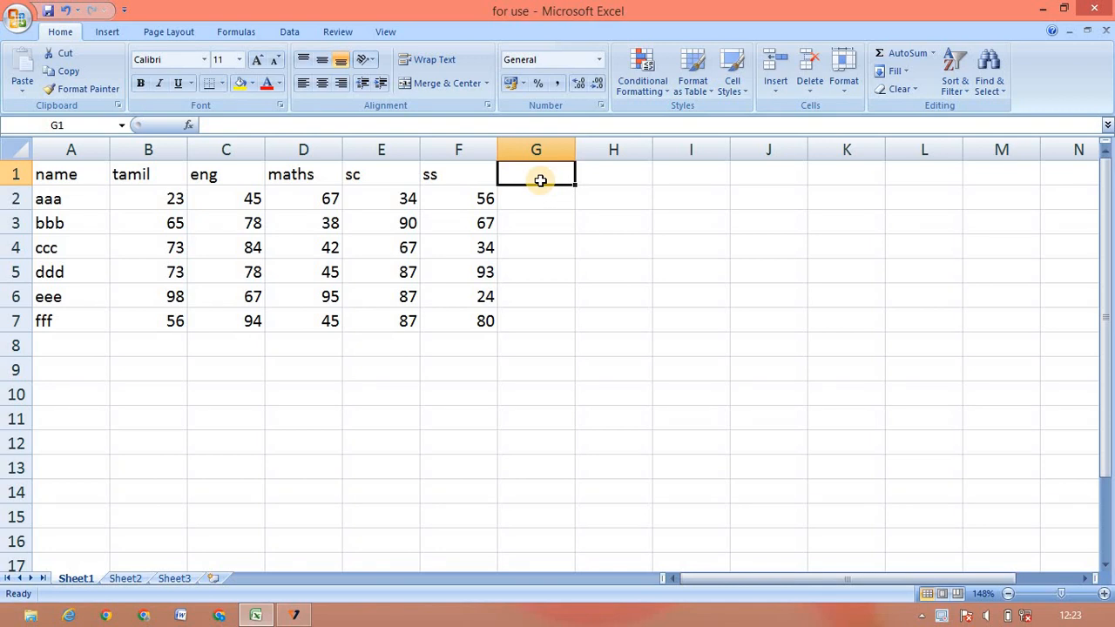
pyautogui.write('total')
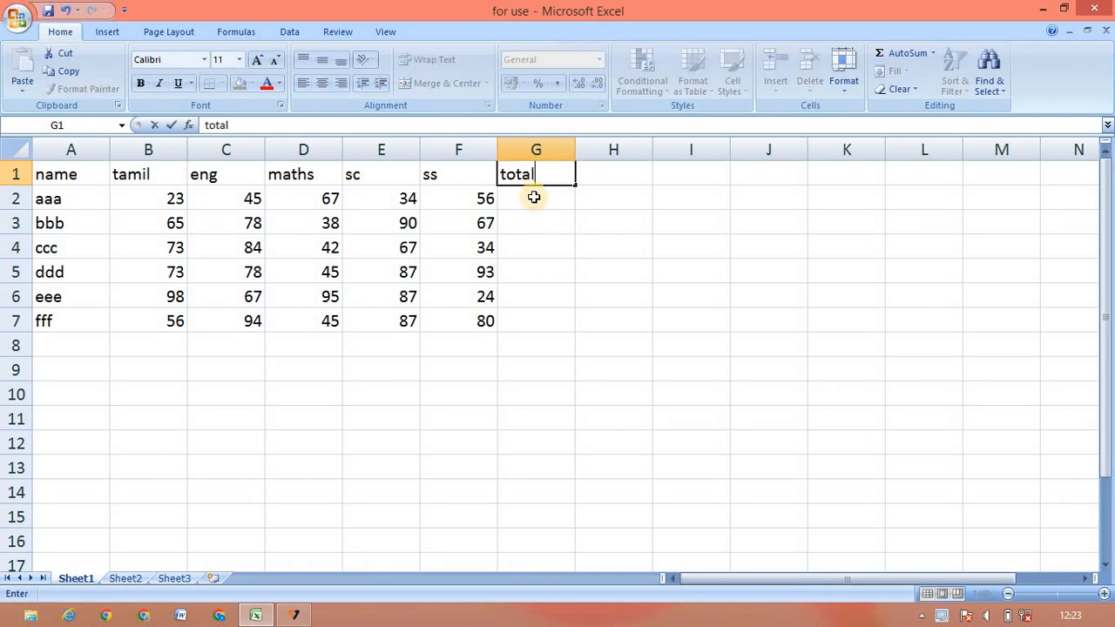
# Sum B2:F2 in cell G2 with AutoSum and fill the formula down to G7.
pyautogui.click(535, 198)
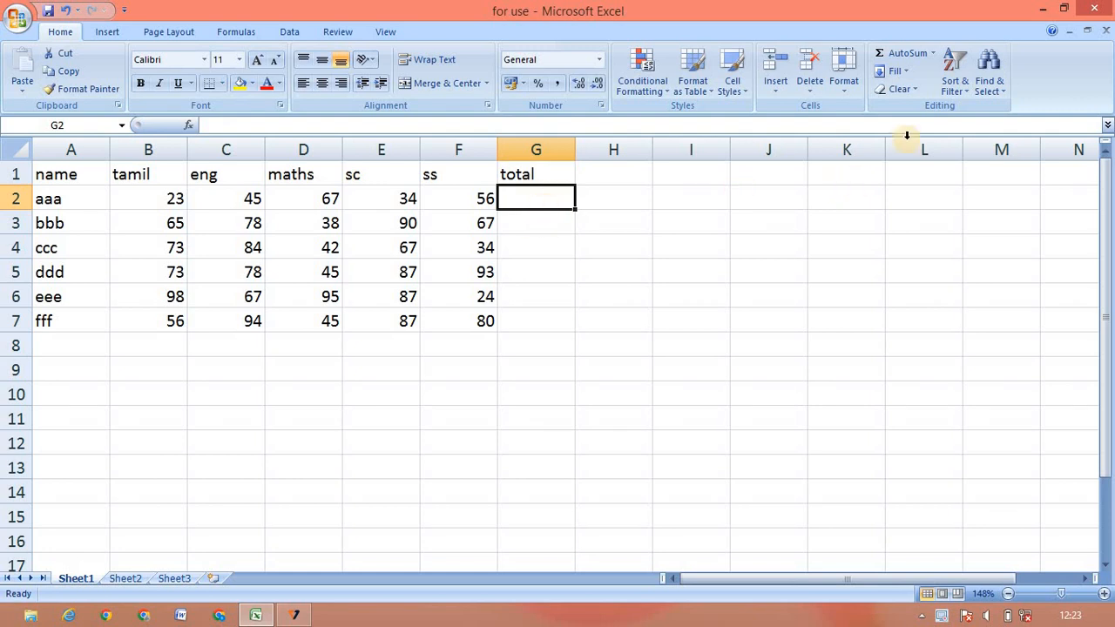
pyautogui.click(935, 58)
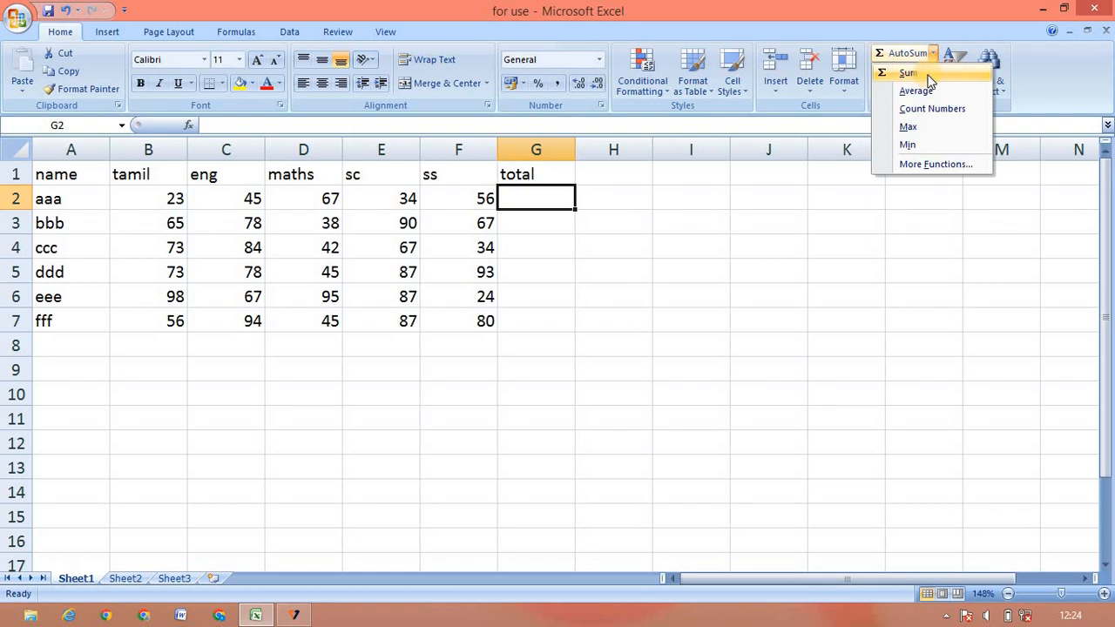
pyautogui.click(906, 73)
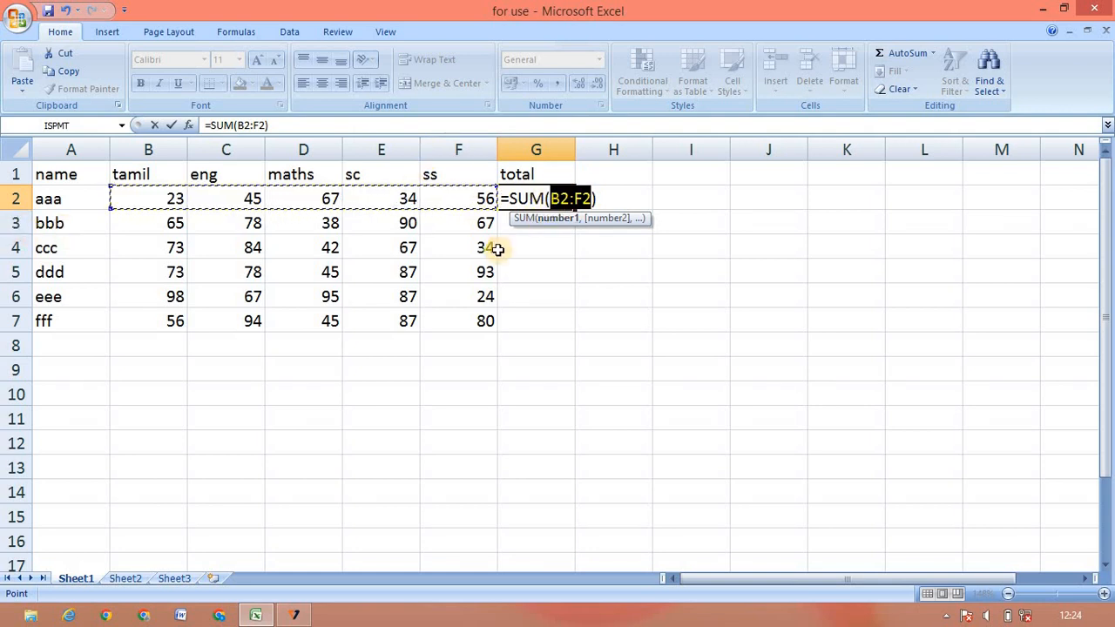
pyautogui.press('Return')
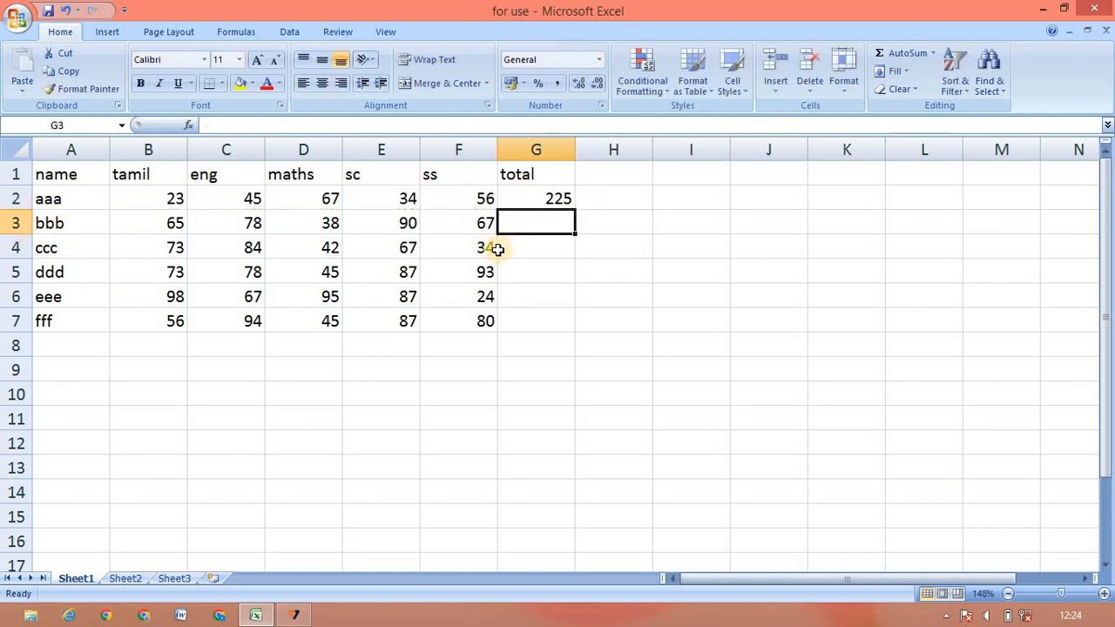
pyautogui.click(541, 193)
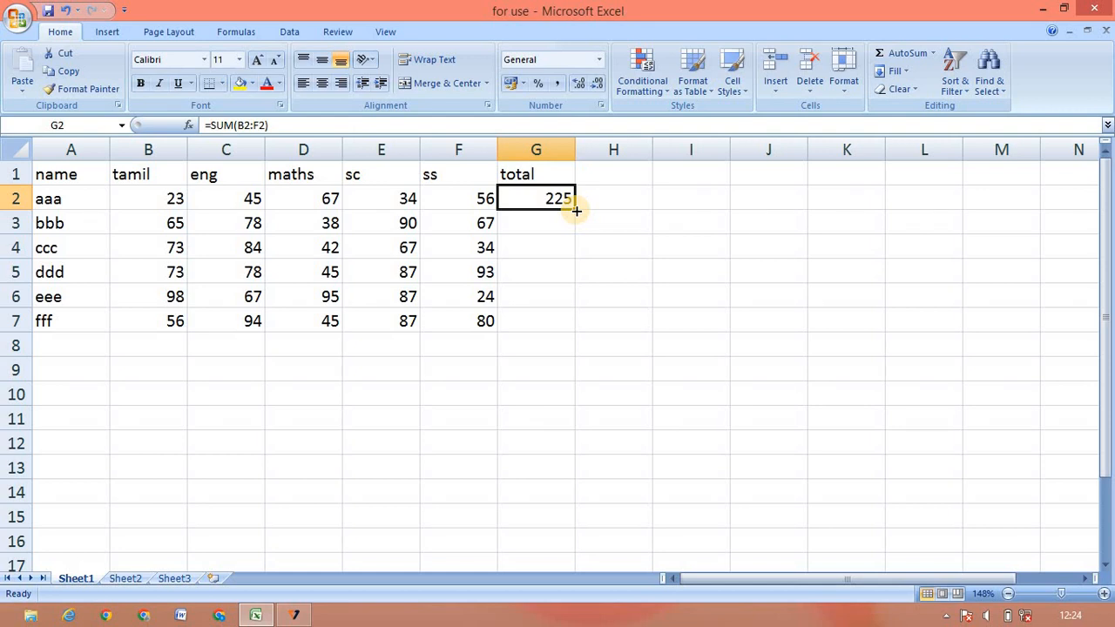
pyautogui.moveTo(576, 210); pyautogui.dragTo(580, 326)
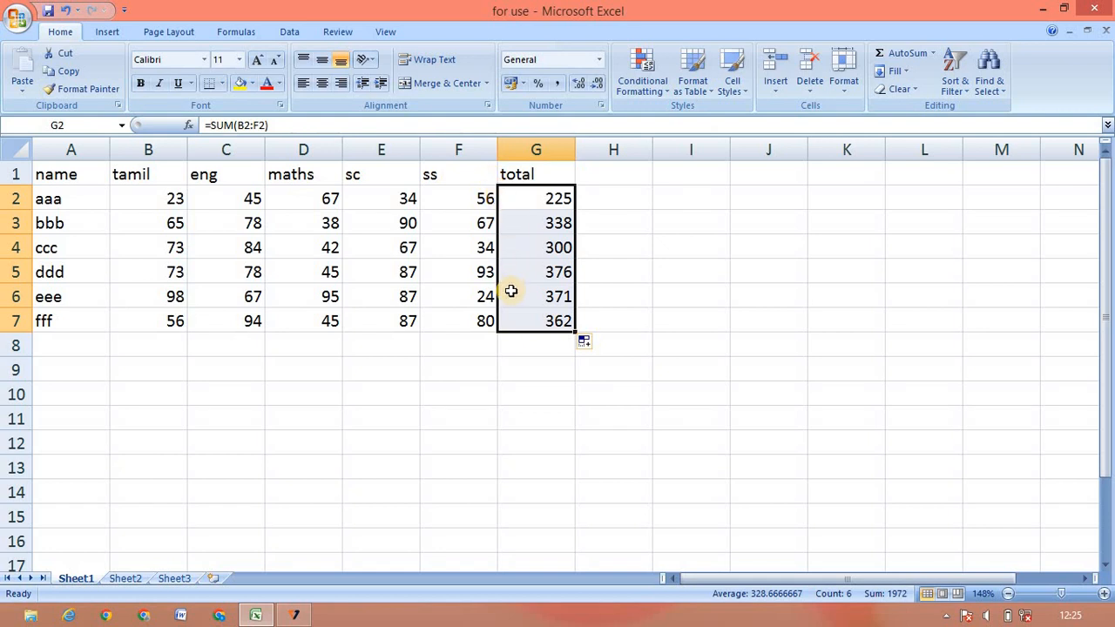
# Enter the formula =sum(B4:F4) in cell H4 to total row ccc's marks manually.
pyautogui.click(611, 180)
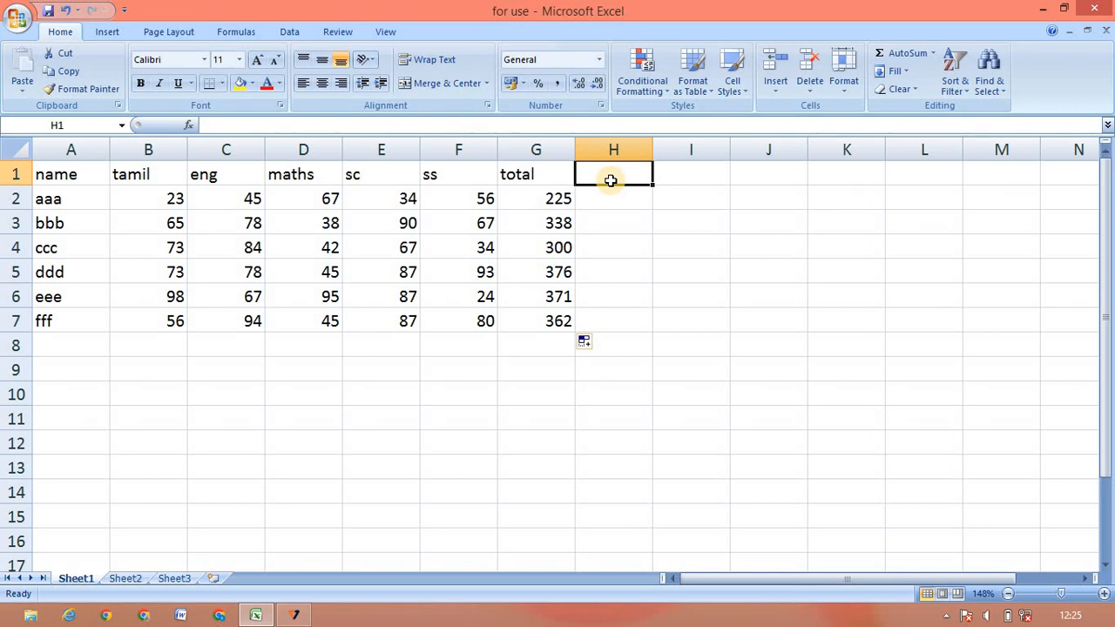
pyautogui.click(613, 192)
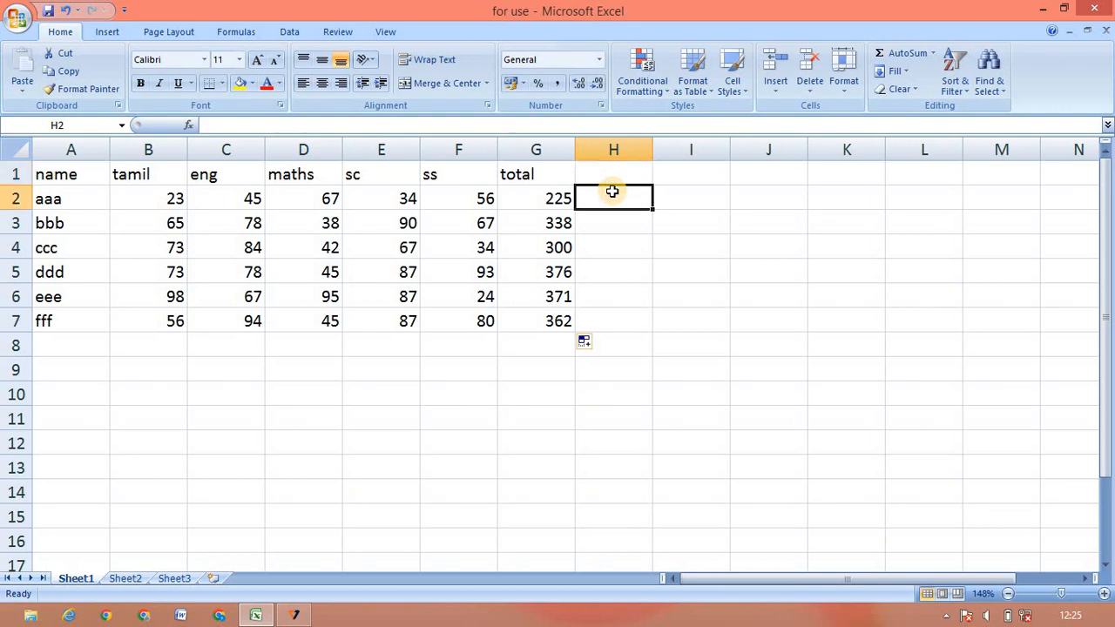
pyautogui.click(613, 251)
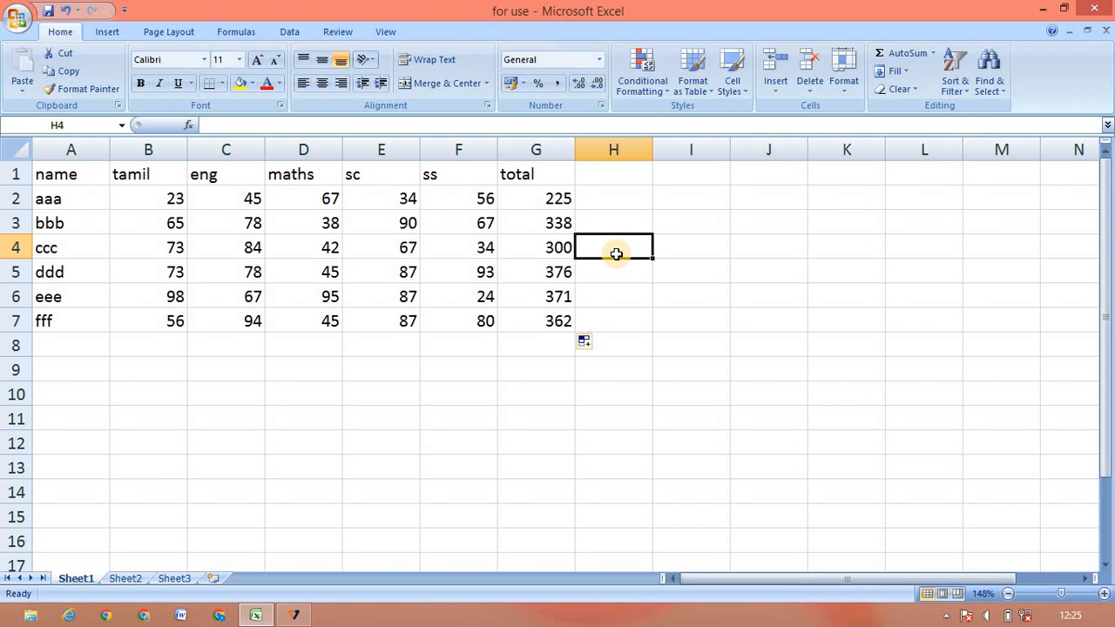
pyautogui.write('=')
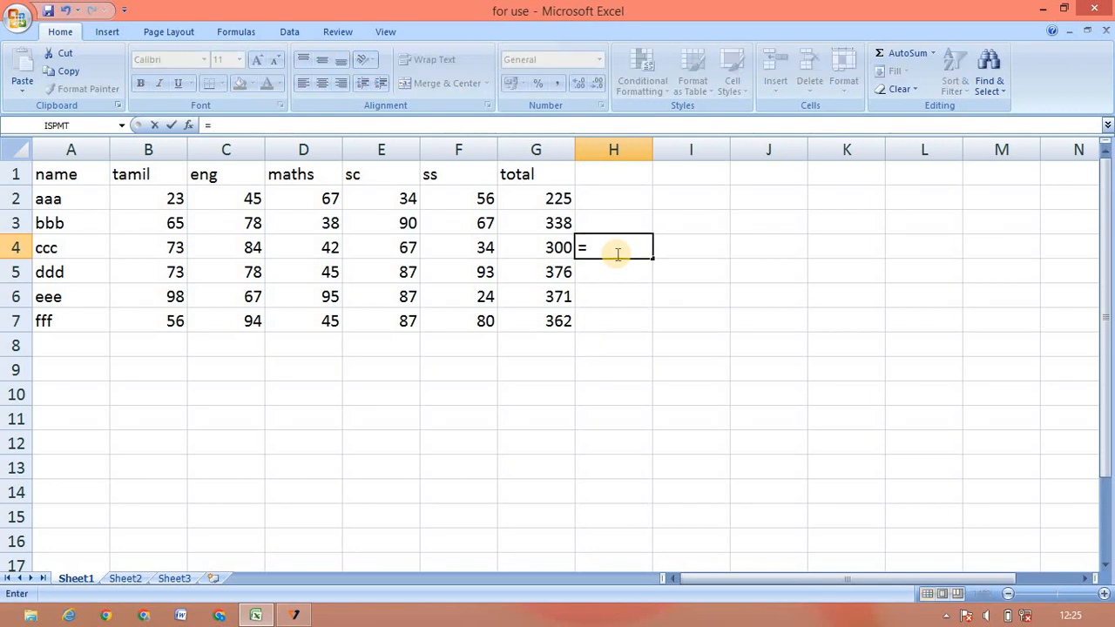
pyautogui.write('su')
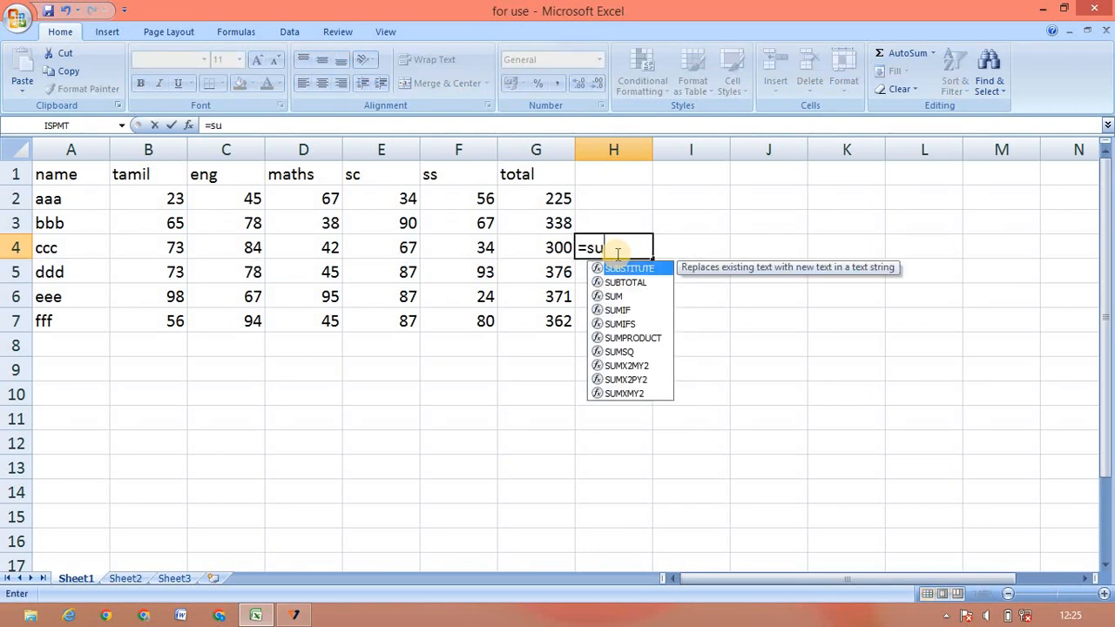
pyautogui.write('m(')
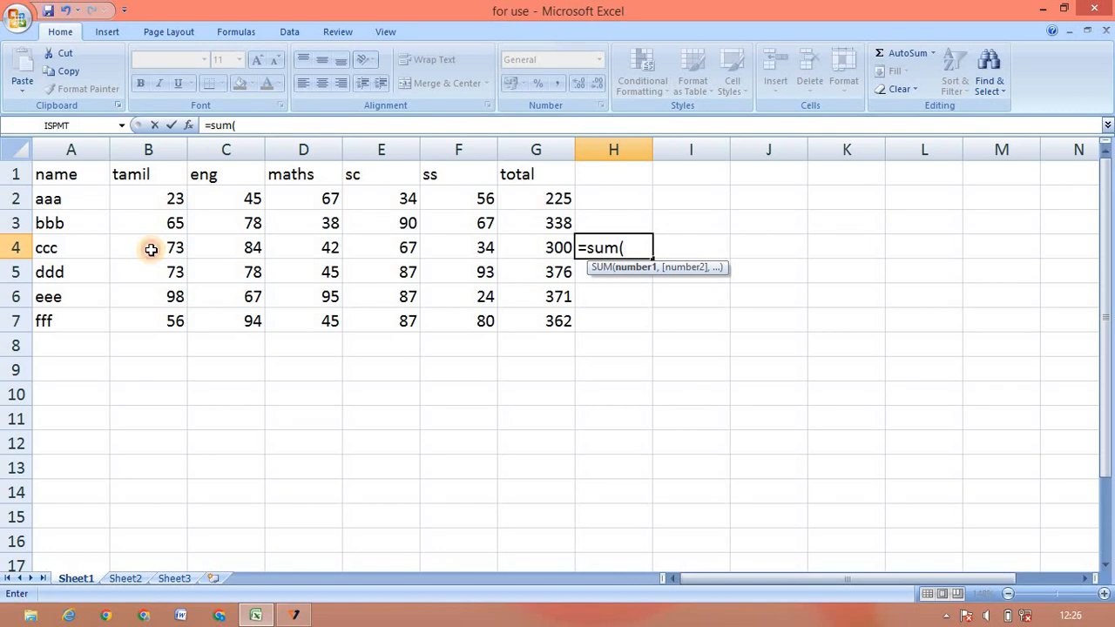
pyautogui.moveTo(151, 250); pyautogui.dragTo(440, 245)
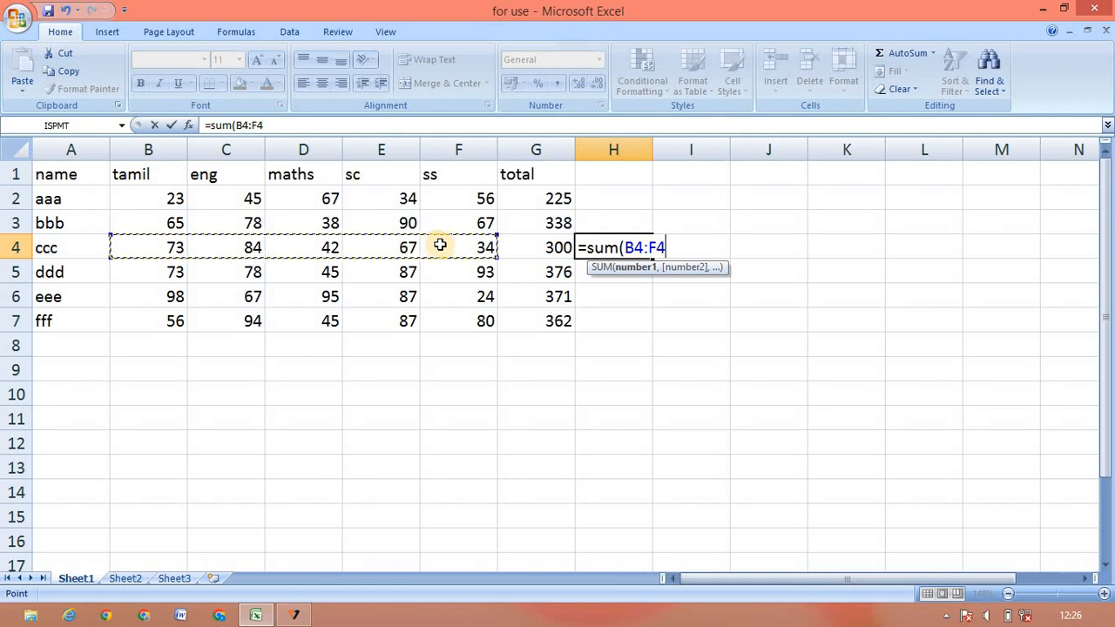
pyautogui.write(')')
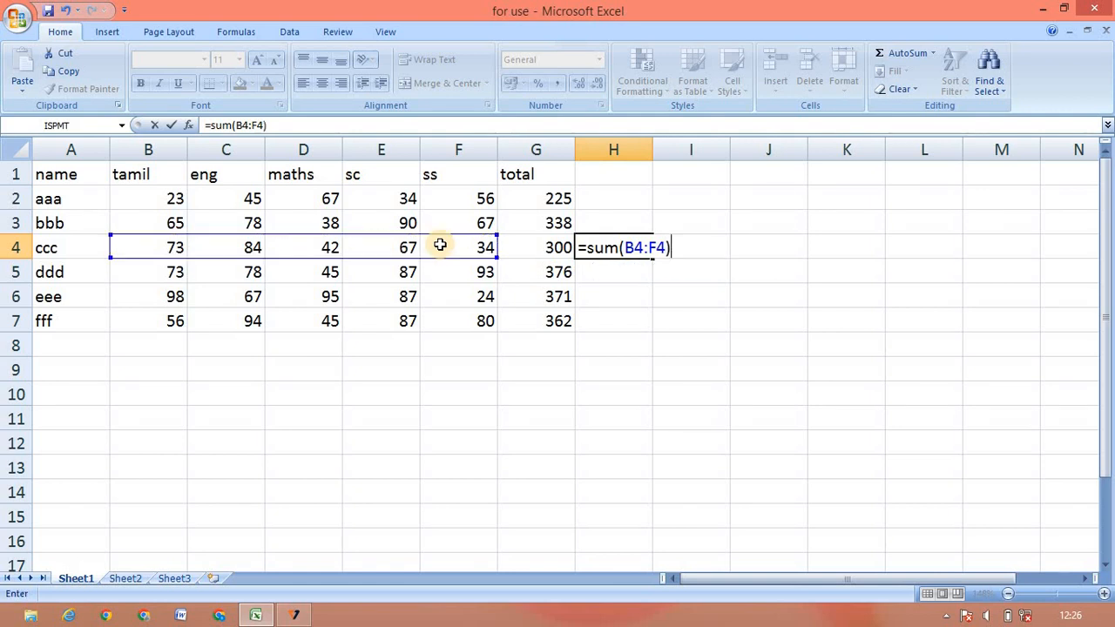
pyautogui.press('Return')
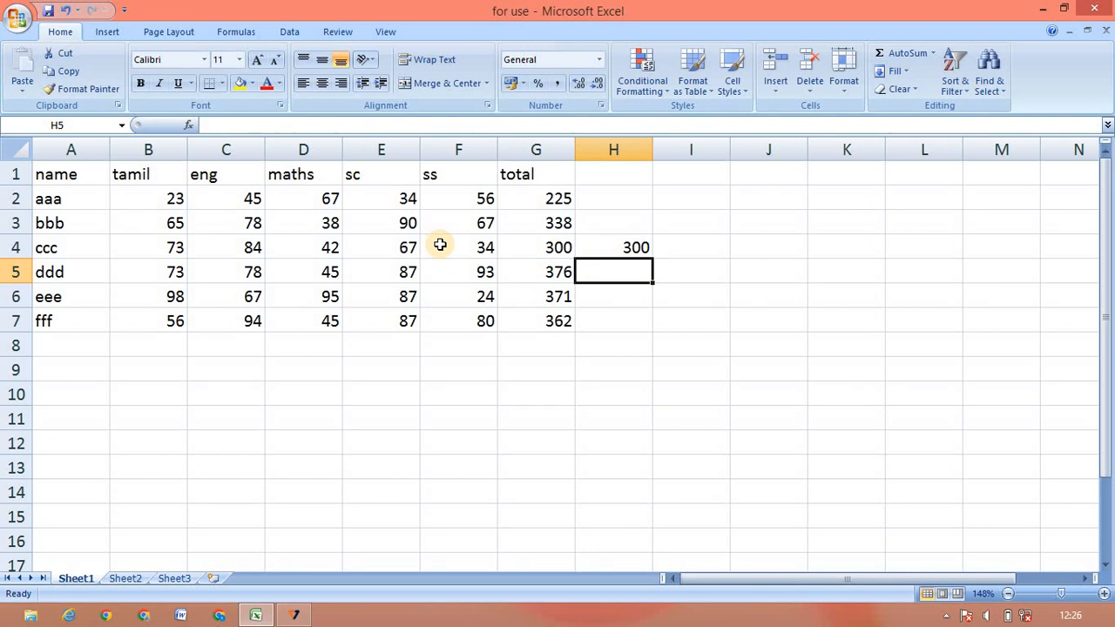
# Enter the header "AVERAGE" in cell I1.
pyautogui.click(709, 171)
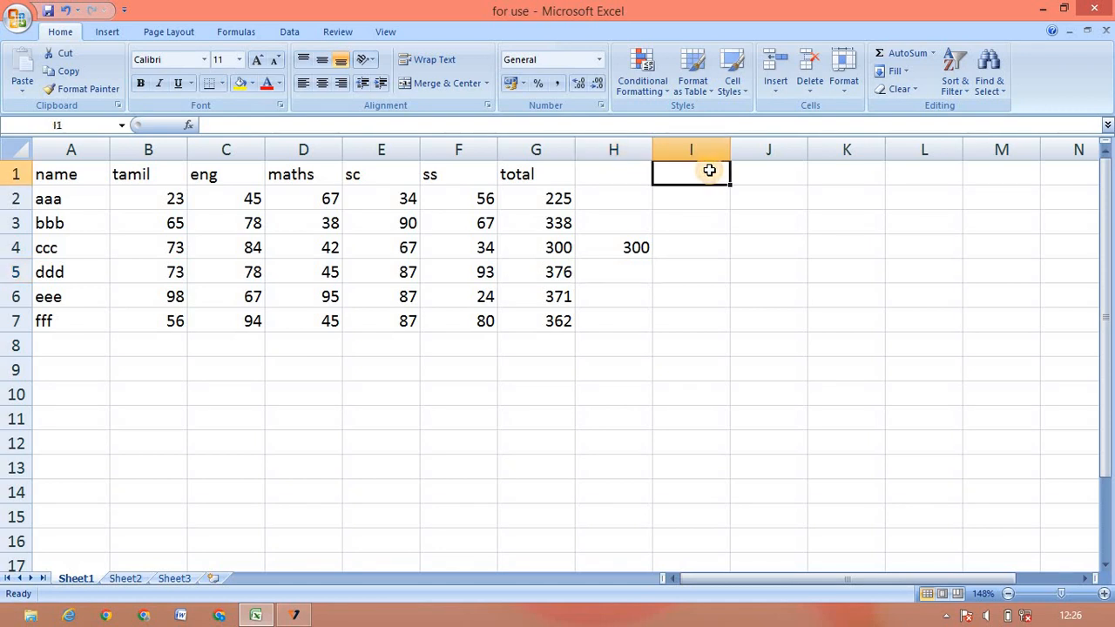
pyautogui.write('AVERAGE')
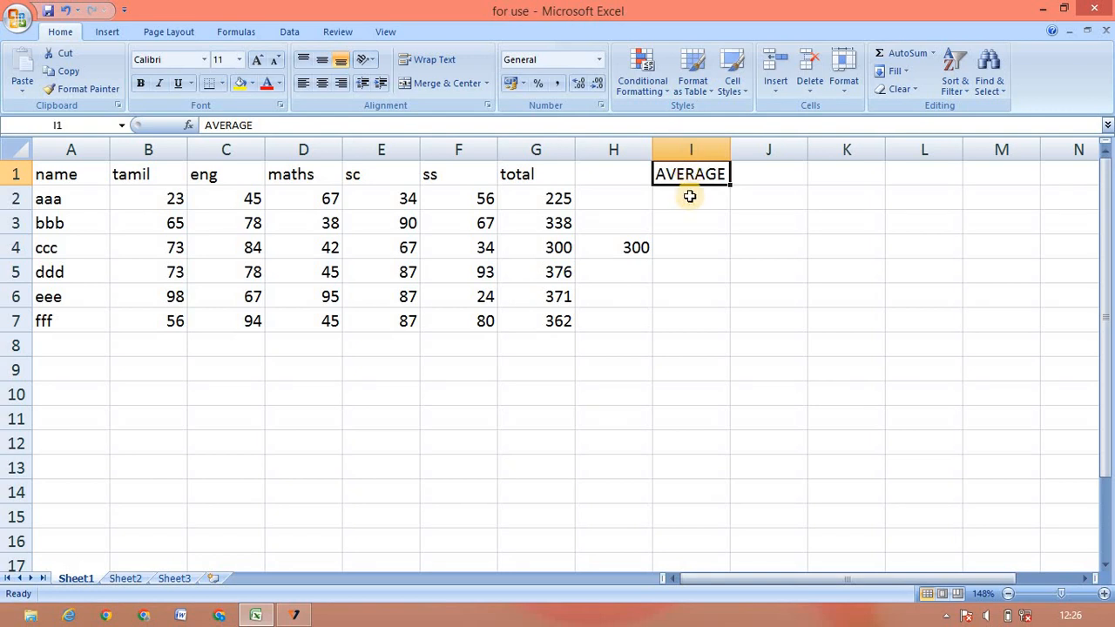
# Enter =AVERAGE(B2:F2) in cell I2 and fill the formula down to I7.
pyautogui.click(689, 196)
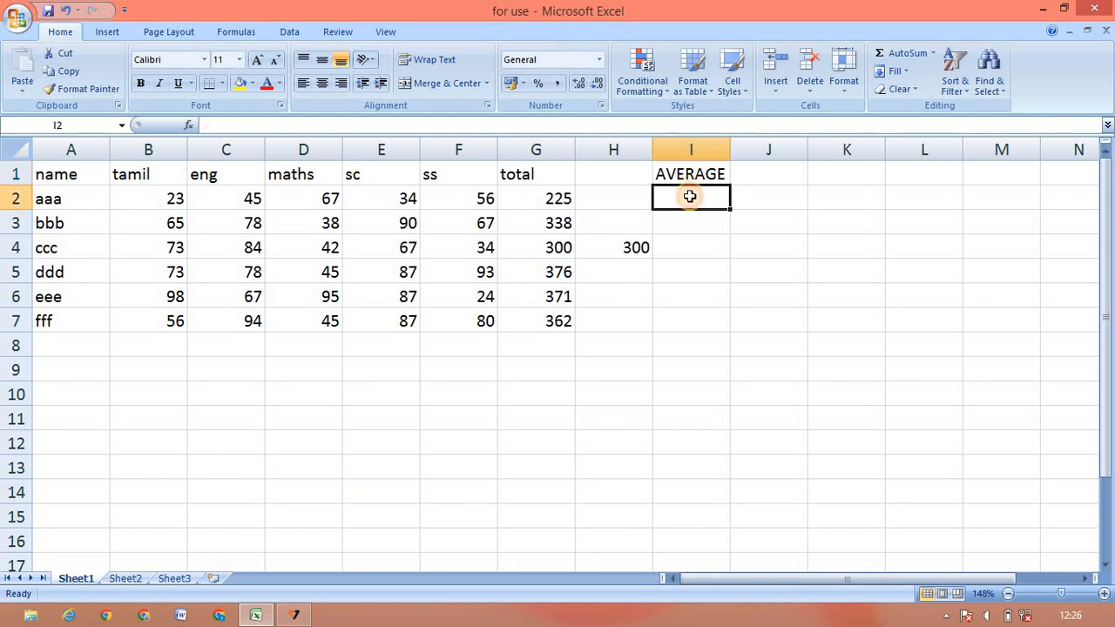
pyautogui.click(933, 53)
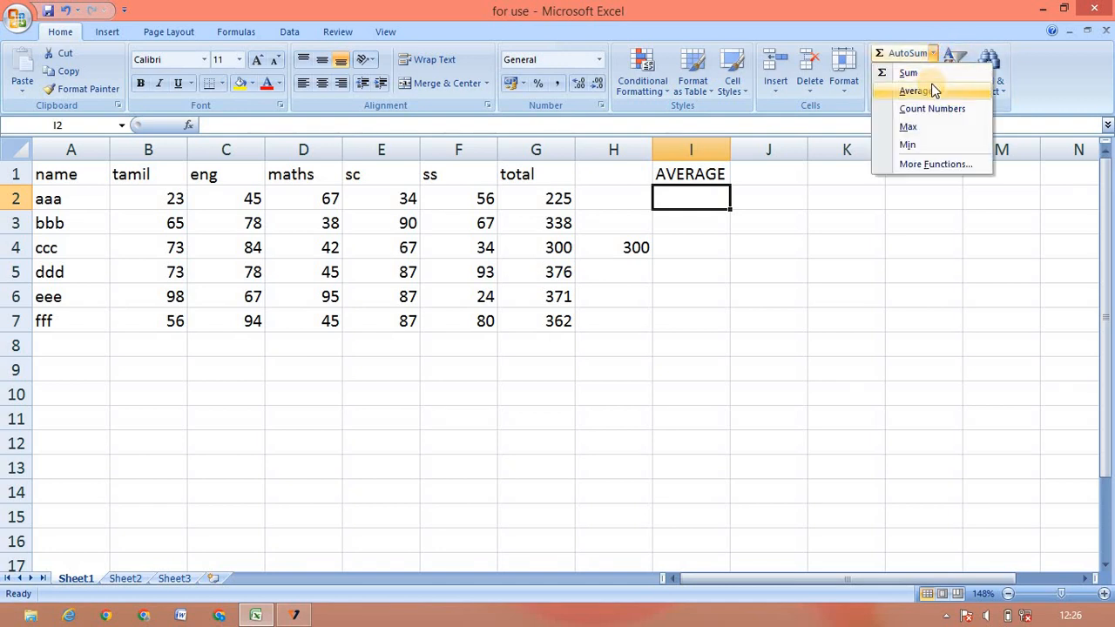
pyautogui.click(670, 200)
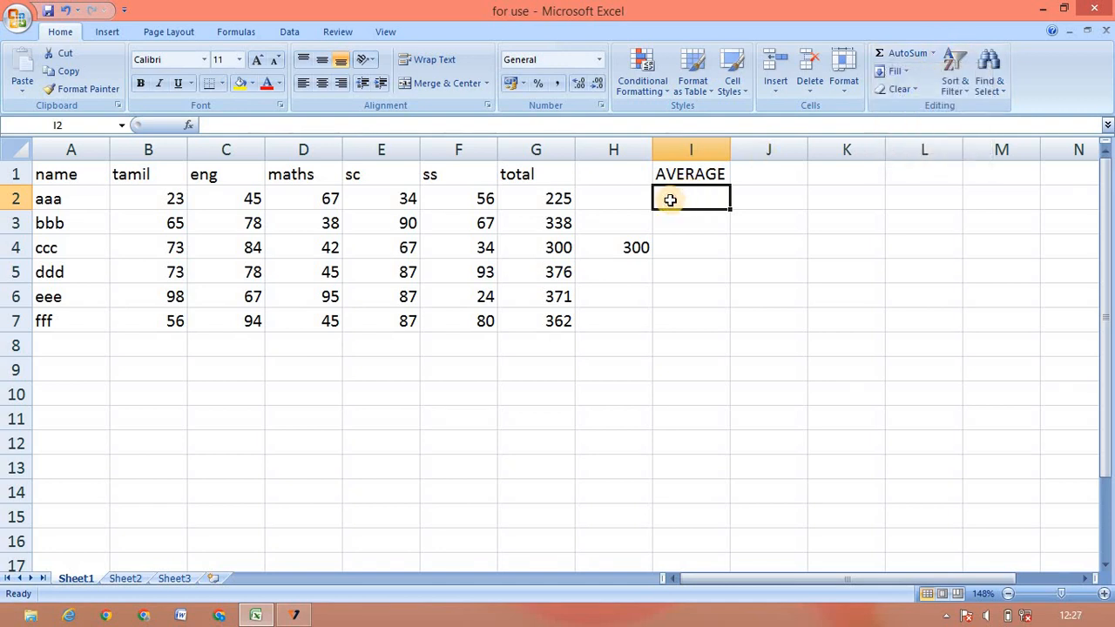
pyautogui.write('=av')
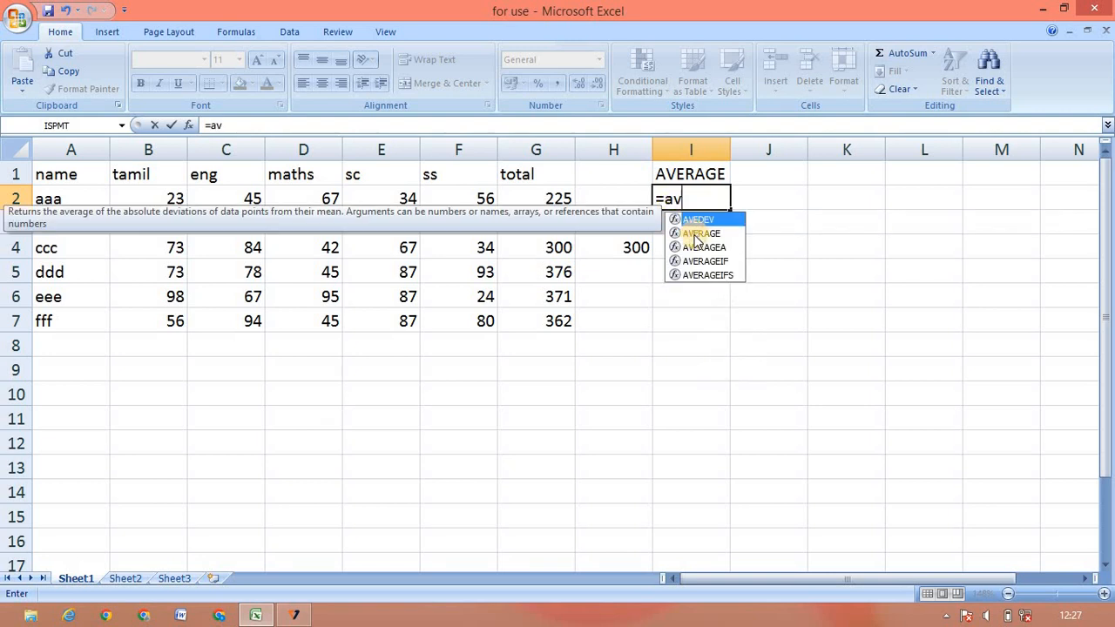
pyautogui.press('Down')
pyautogui.press('Down')
pyautogui.press('Up')
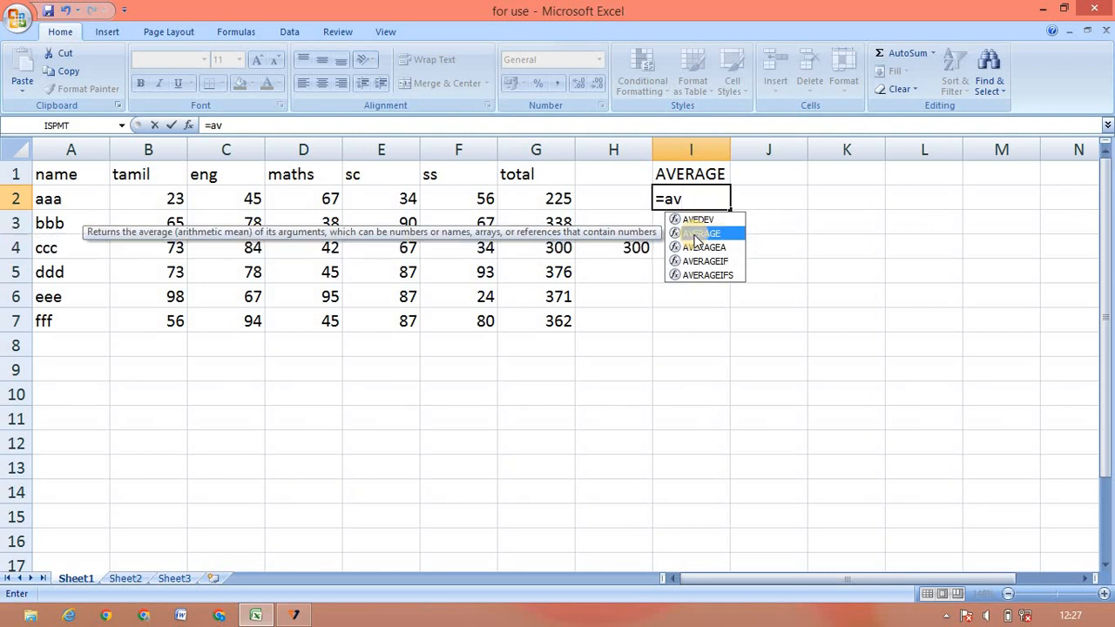
pyautogui.doubleClick(695, 235)
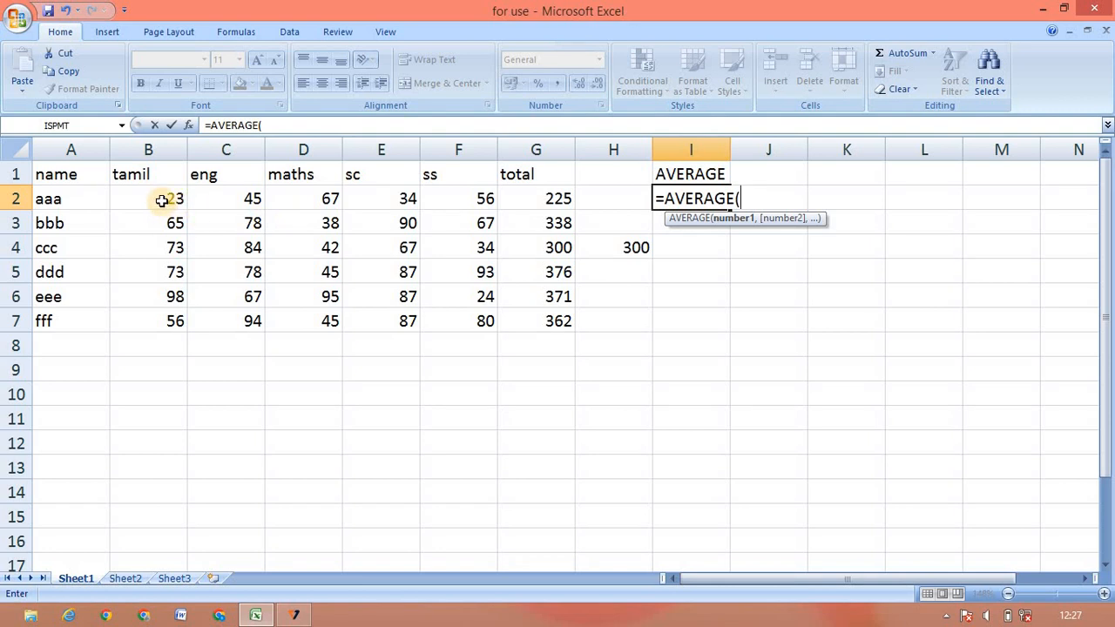
pyautogui.moveTo(162, 200); pyautogui.dragTo(430, 193)
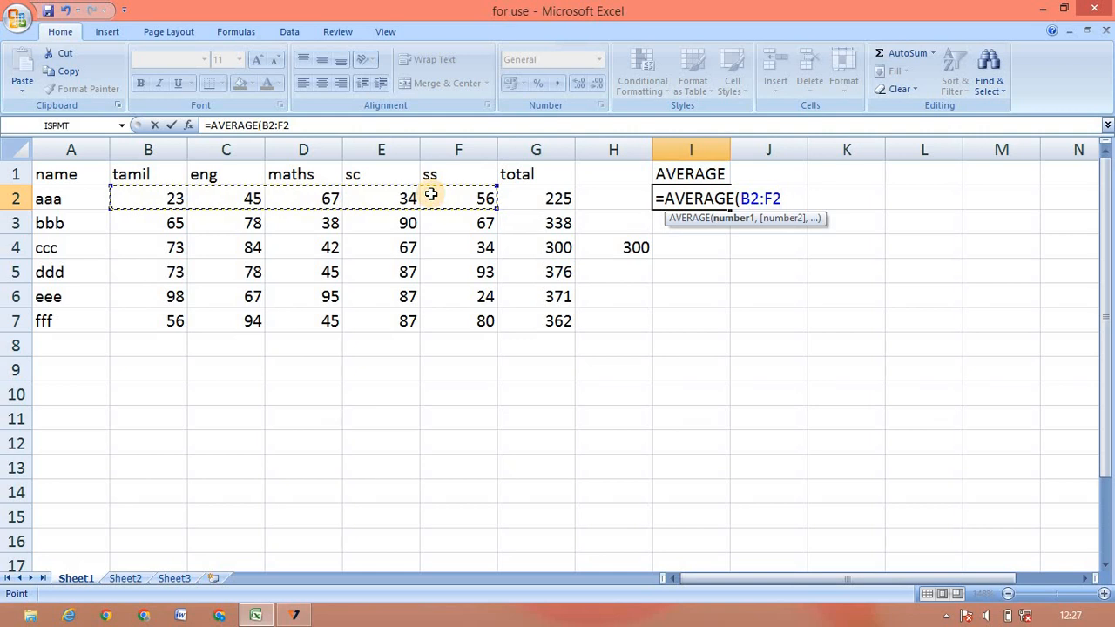
pyautogui.write(')')
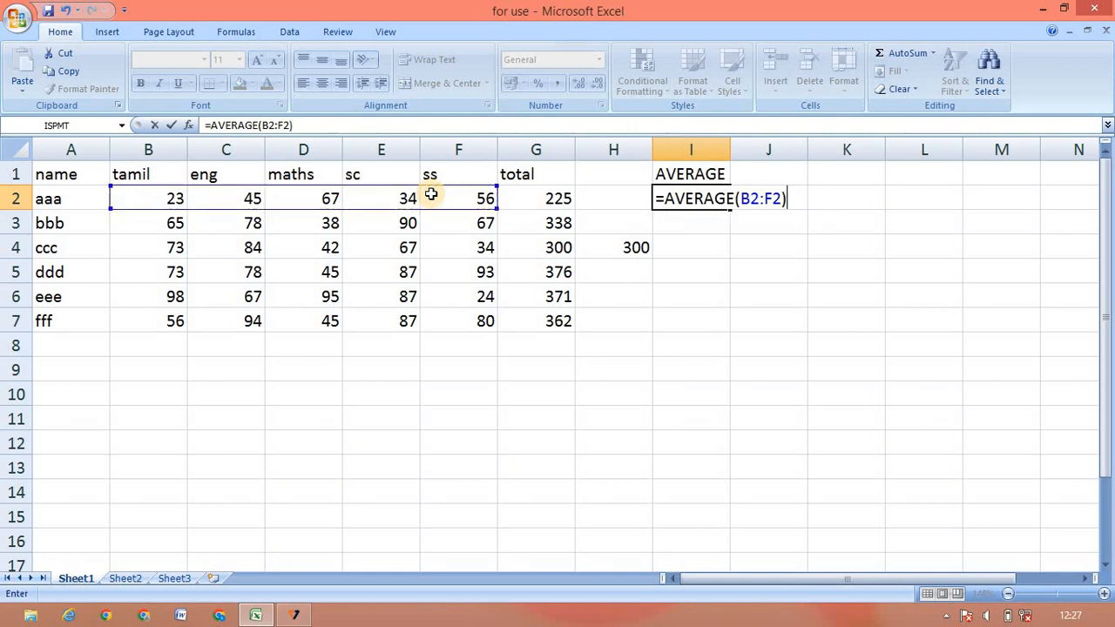
pyautogui.press('Return')
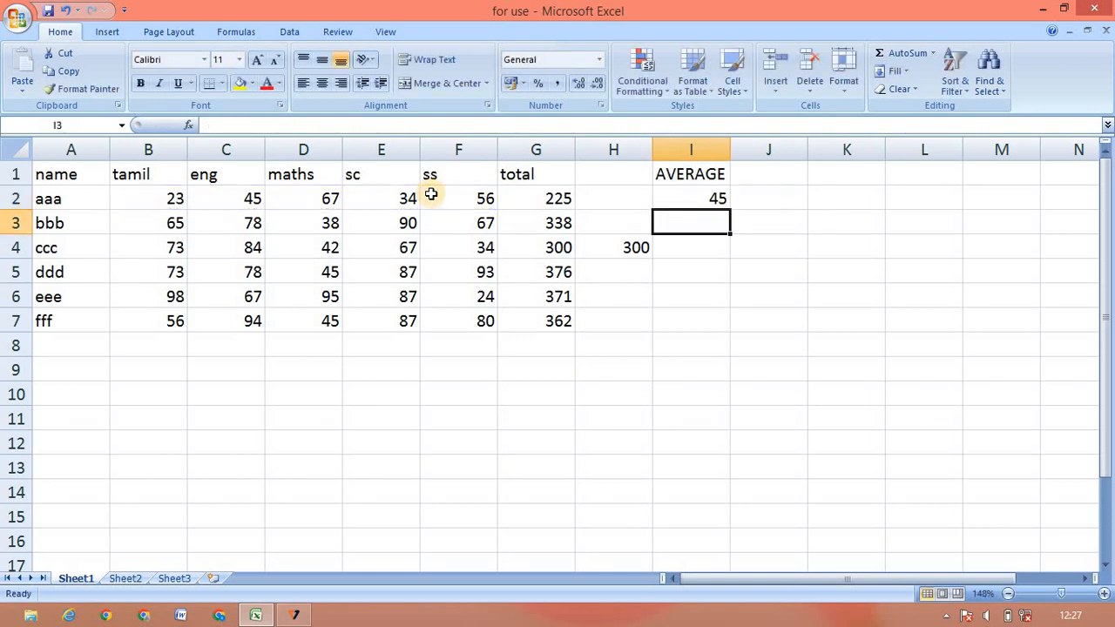
pyautogui.click(716, 201)
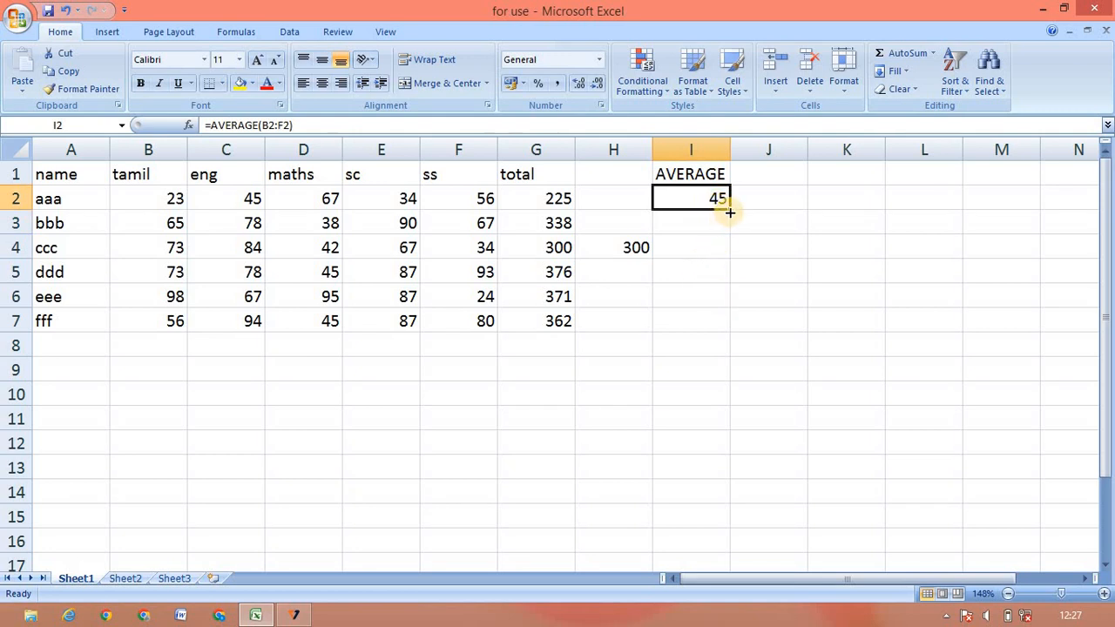
pyautogui.moveTo(729, 212); pyautogui.dragTo(738, 327)
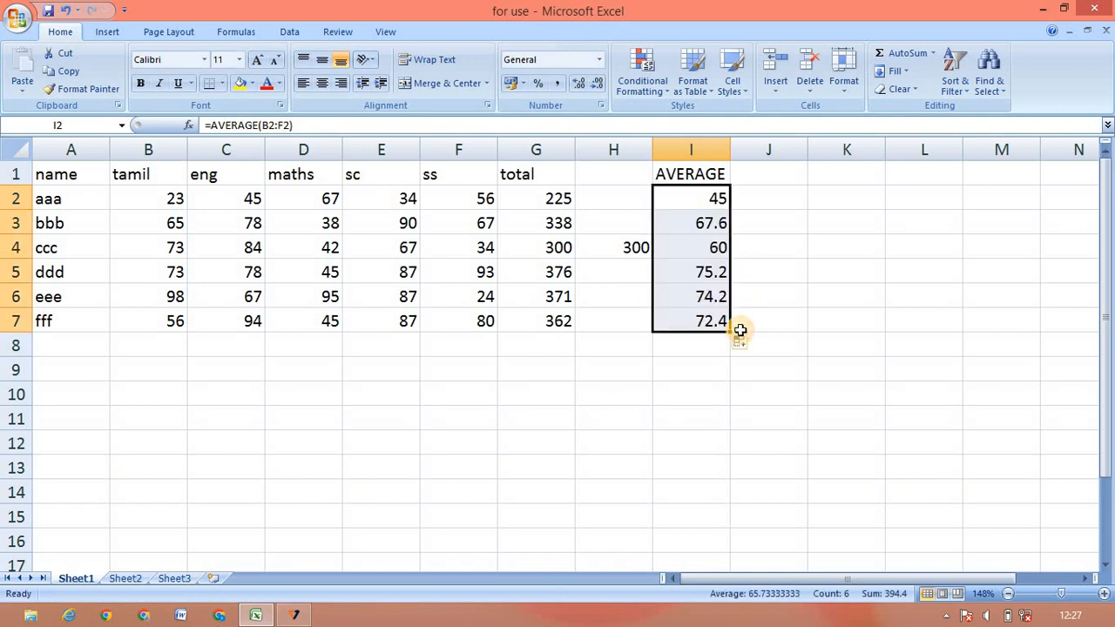
# Enter the header "max" in cell J1, beside the AVERAGE header.
pyautogui.click(756, 173)
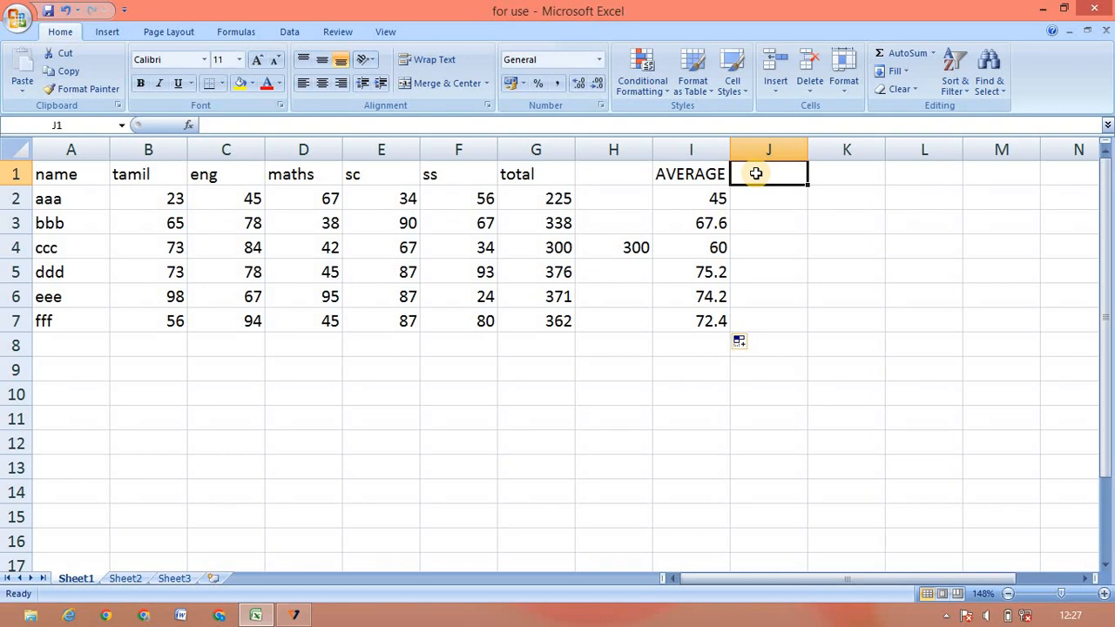
pyautogui.write('max')
pyautogui.press('Return')
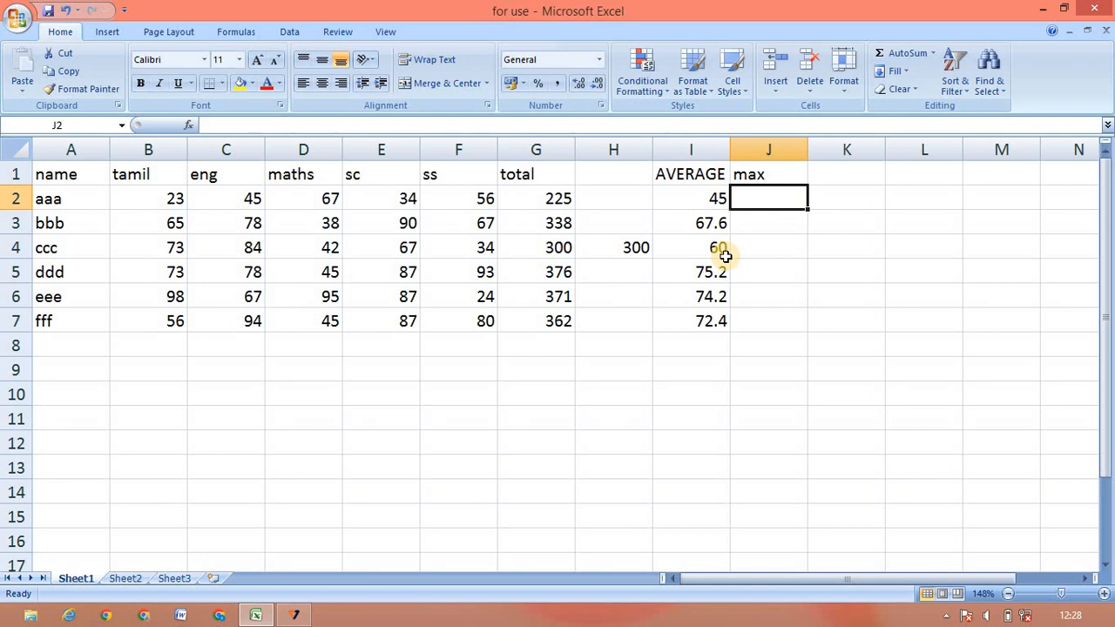
# Enter =MAX(B2:F2) in cell J2 and fill the formula down to J7.
pyautogui.write('=ma')
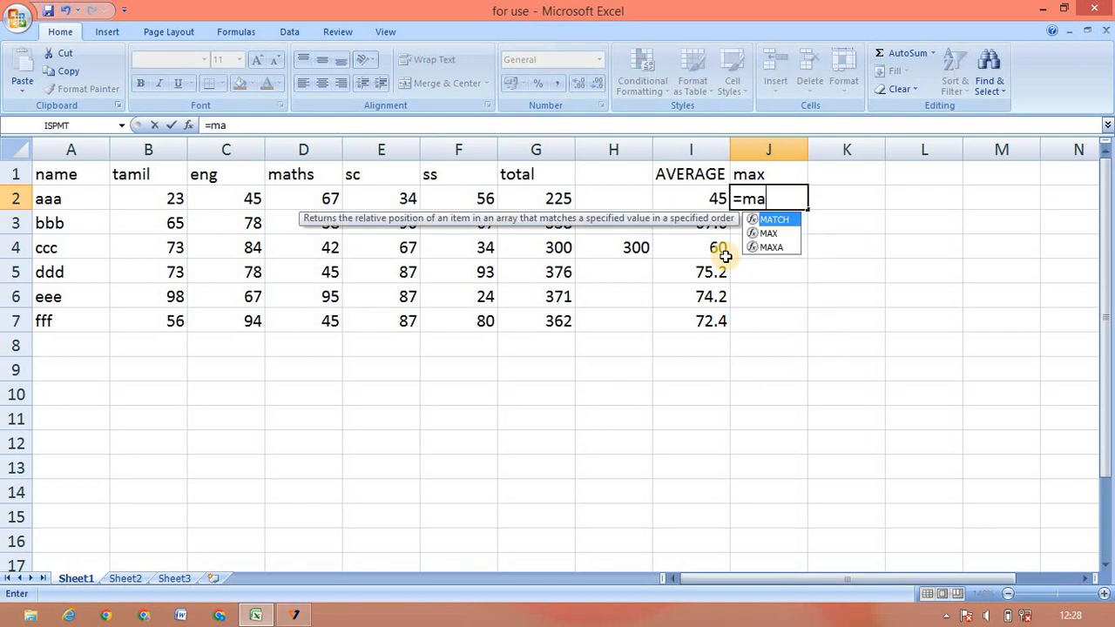
pyautogui.write('x(')
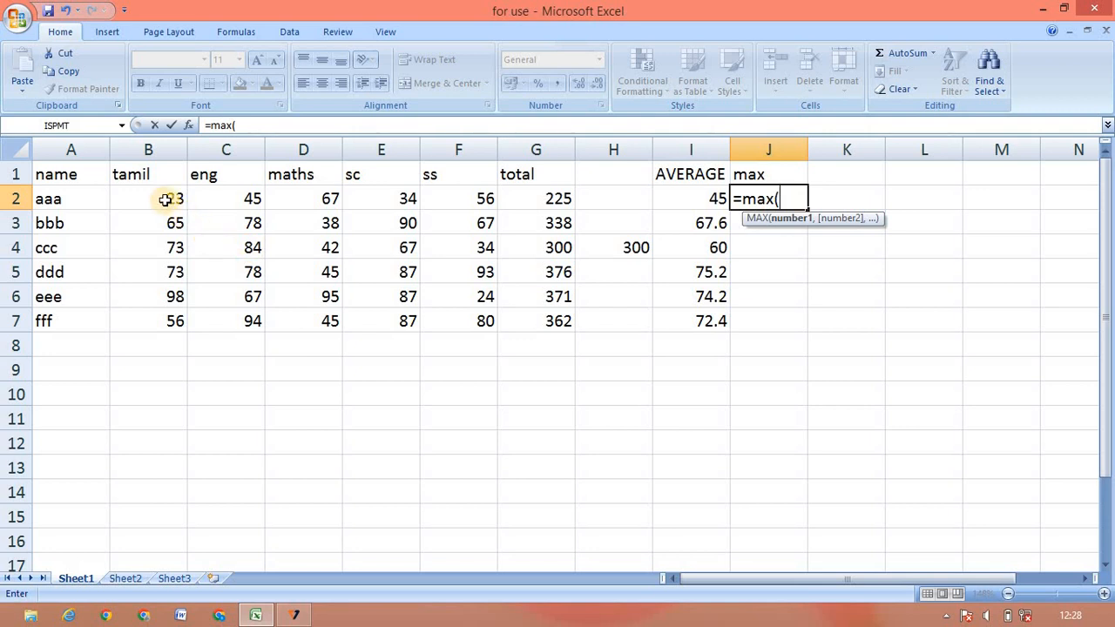
pyautogui.moveTo(164, 200); pyautogui.dragTo(439, 191)
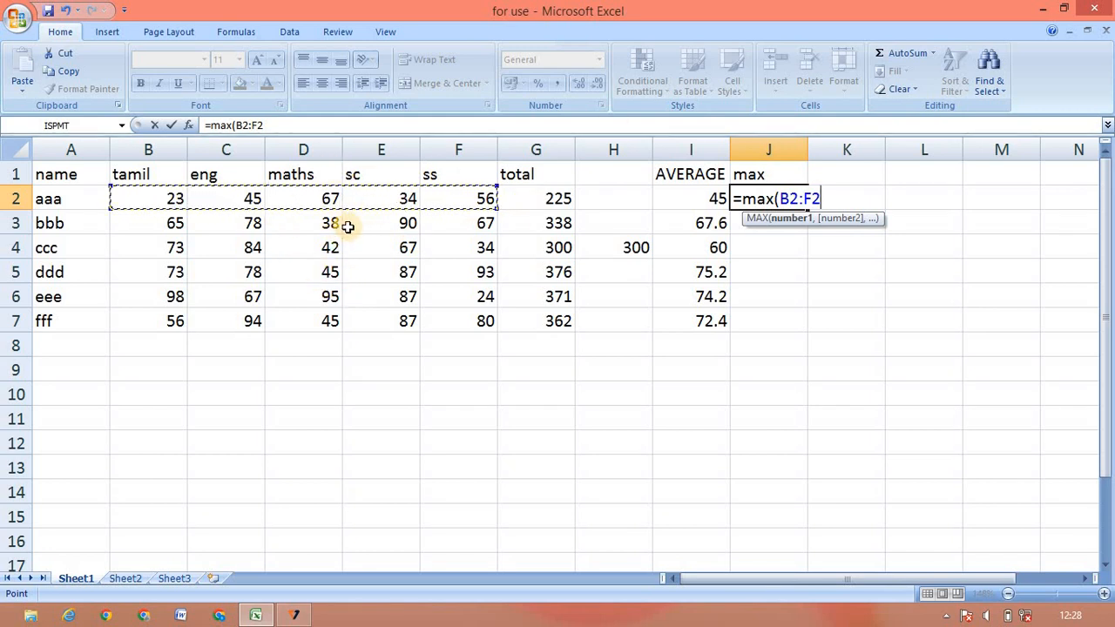
pyautogui.write(')')
pyautogui.press('Return')
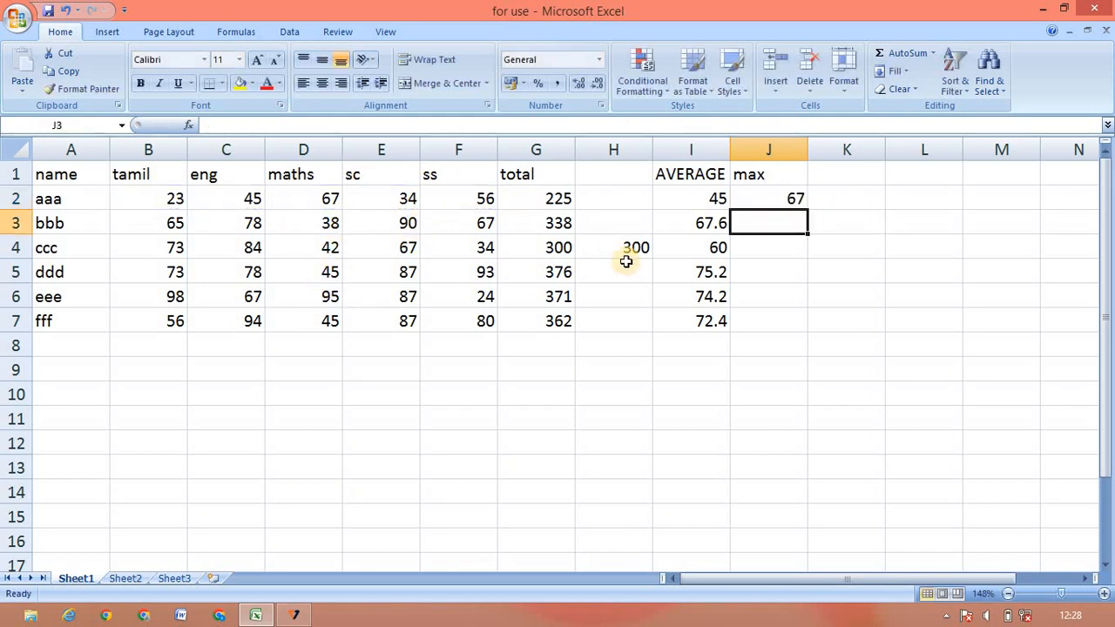
pyautogui.click(749, 204)
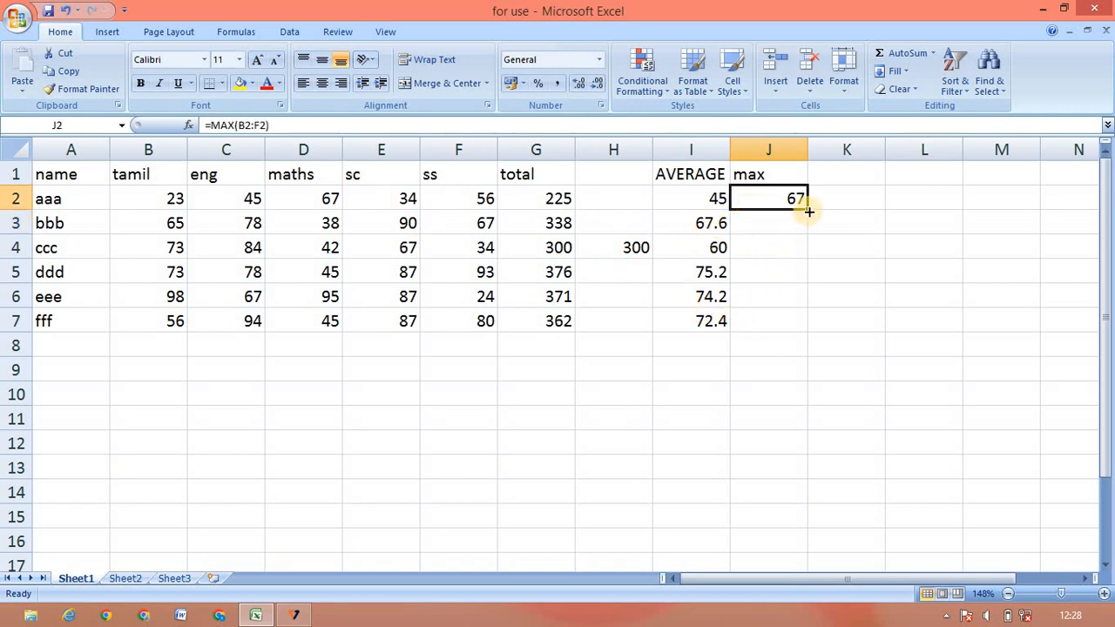
pyautogui.moveTo(808, 211); pyautogui.dragTo(813, 324)
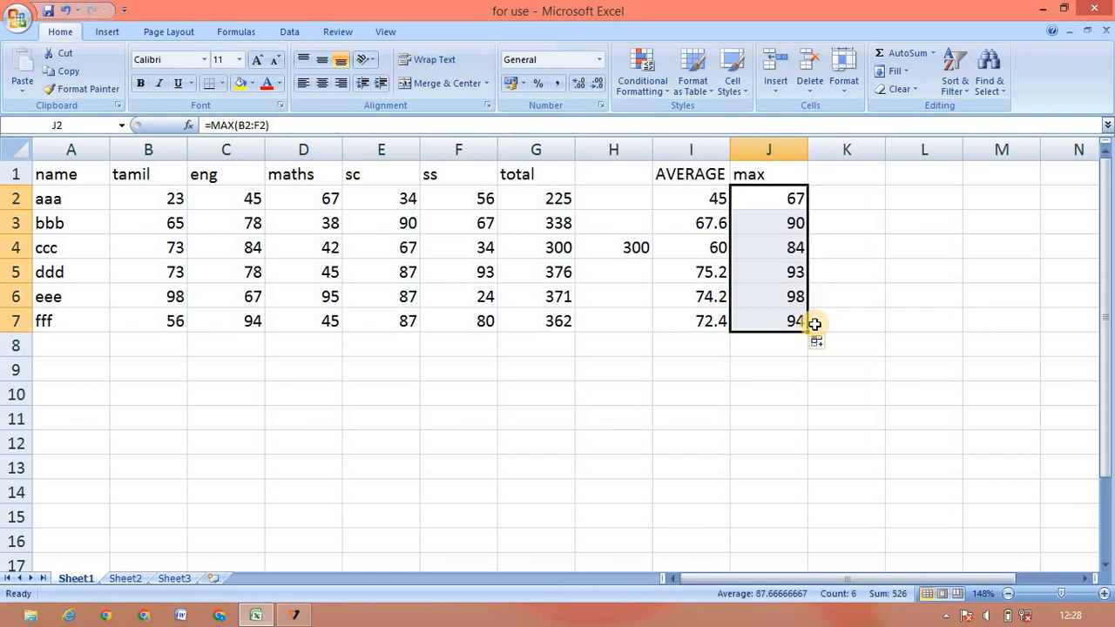
# Enter the header "min" in cell K1, beside the max header.
pyautogui.click(844, 169)
pyautogui.write('min')
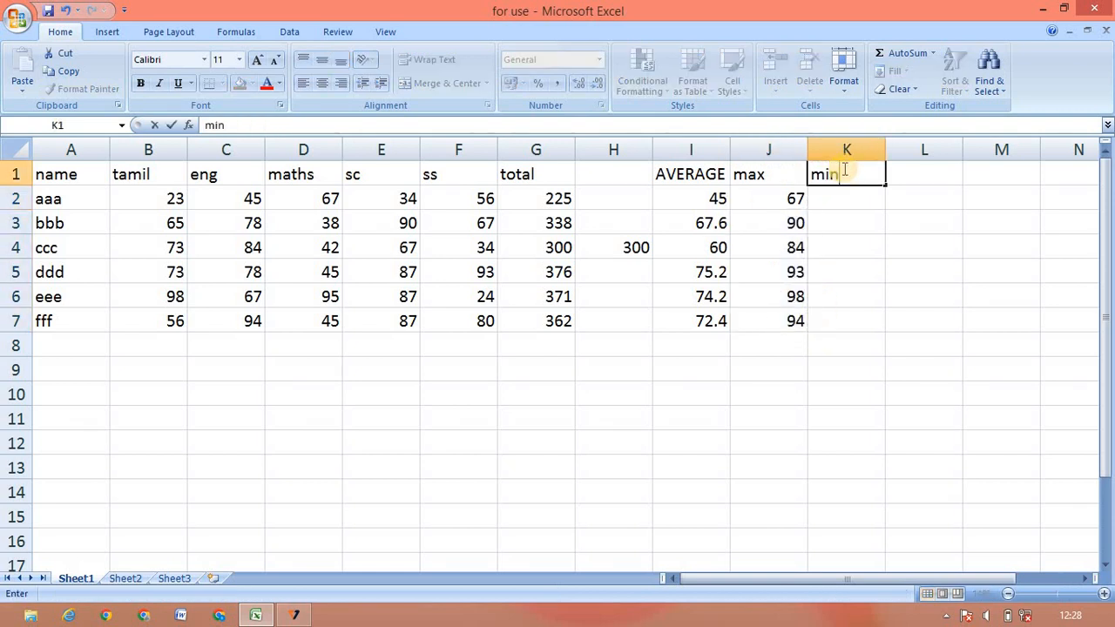
pyautogui.press('Return')
# Enter =MIN(B2:F2) in cell K2 and fill the formula down to K4.
pyautogui.write('=min')
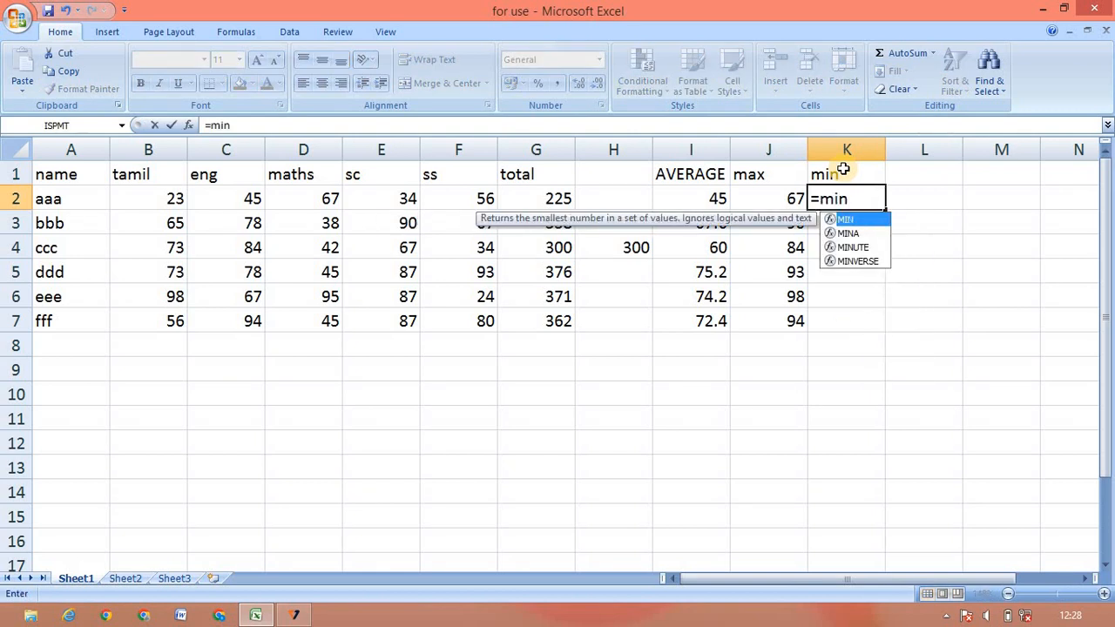
pyautogui.write('(')
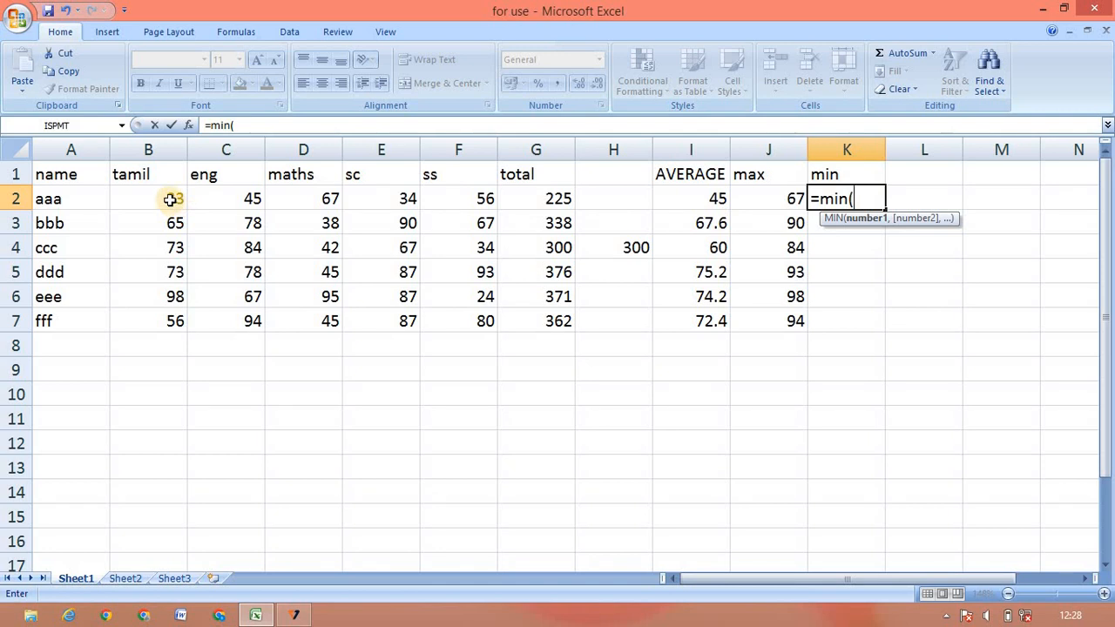
pyautogui.moveTo(171, 200)
pyautogui.mouseDown()
pyautogui.moveTo(428, 174)
pyautogui.moveTo(450, 197)
pyautogui.mouseUp()
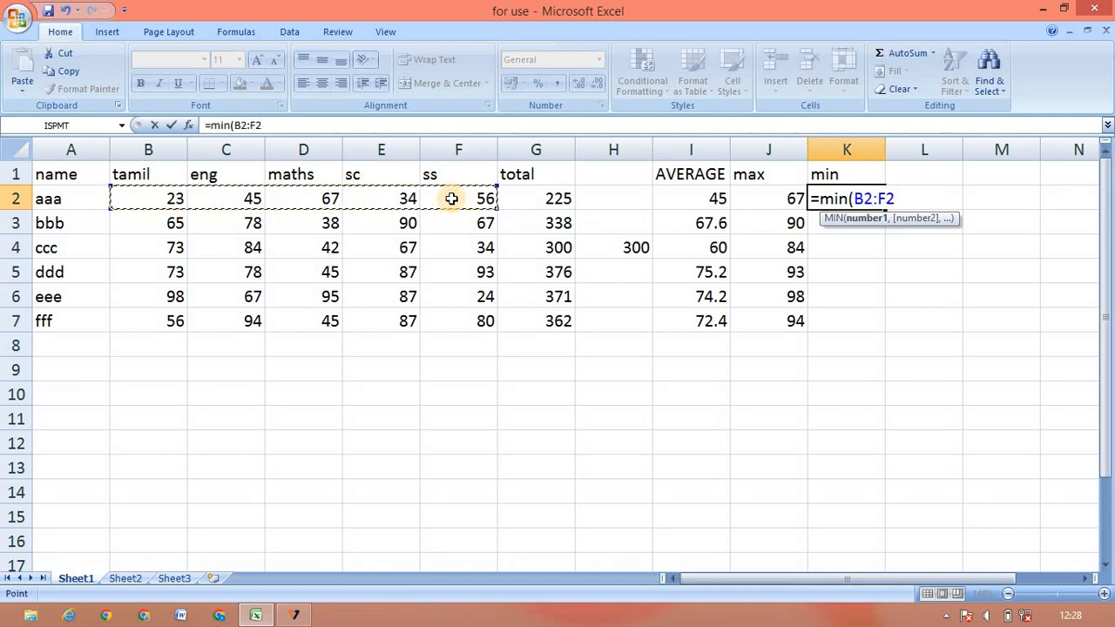
pyautogui.write(')')
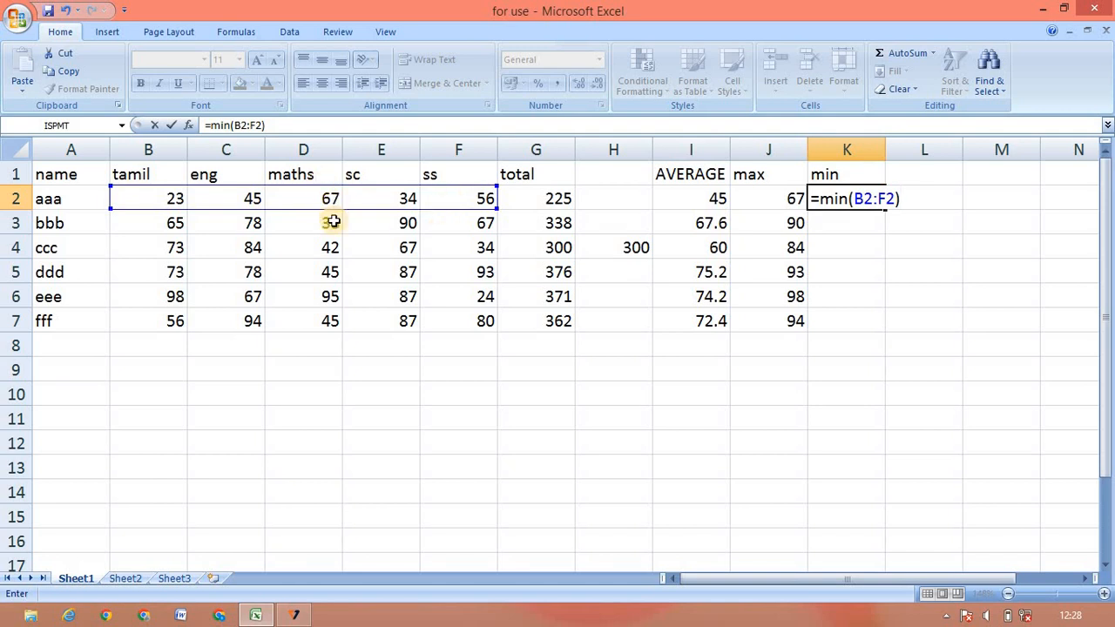
pyautogui.press('Return')
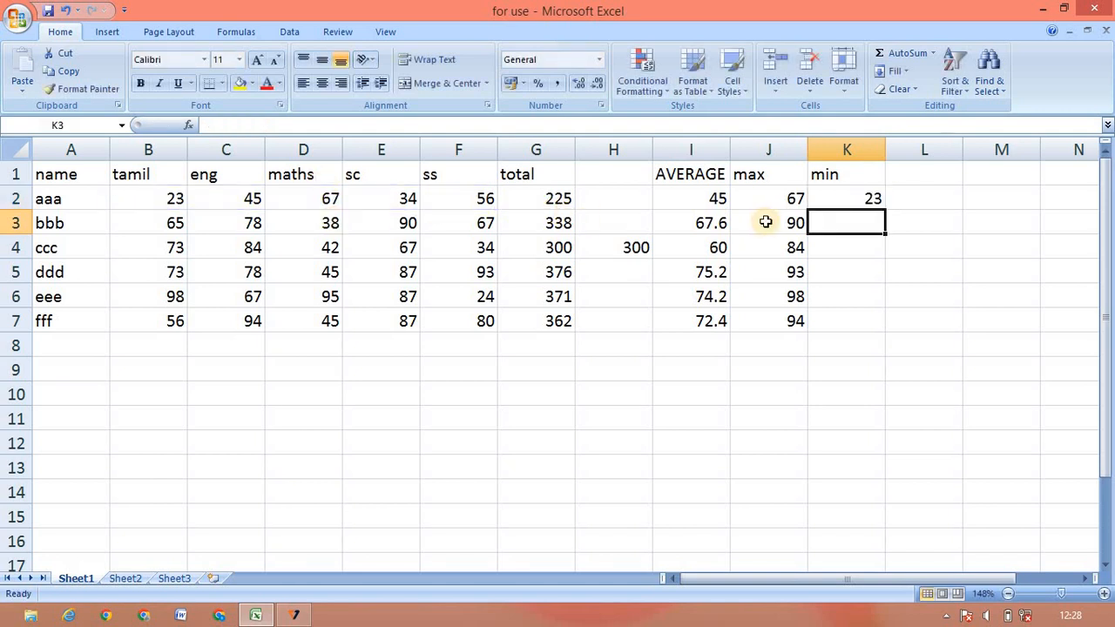
pyautogui.click(853, 202)
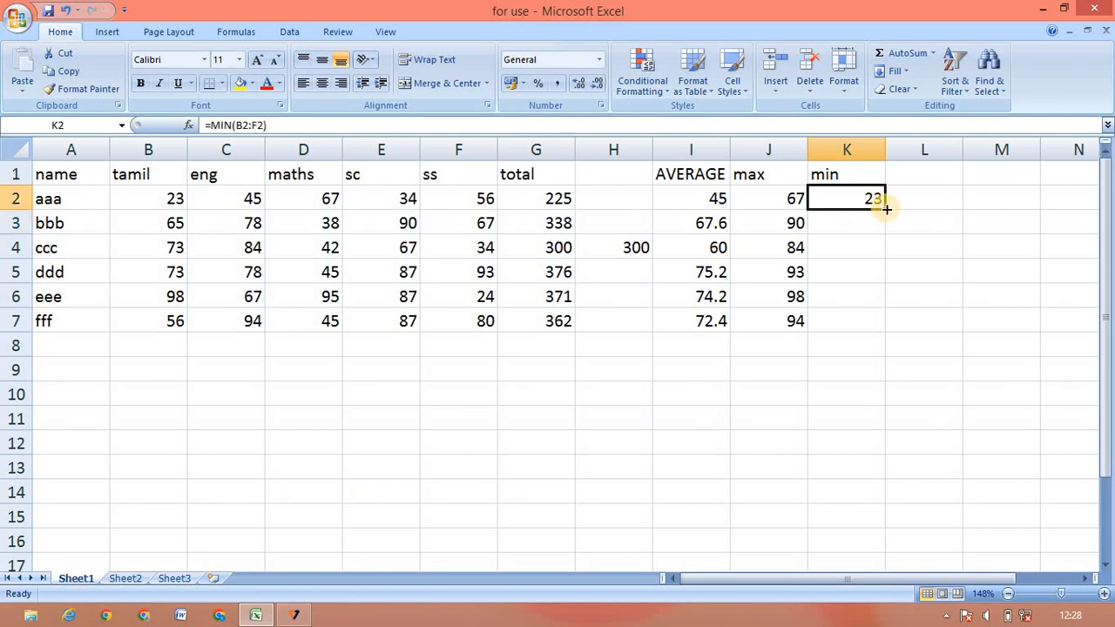
pyautogui.moveTo(886, 210); pyautogui.dragTo(889, 261)
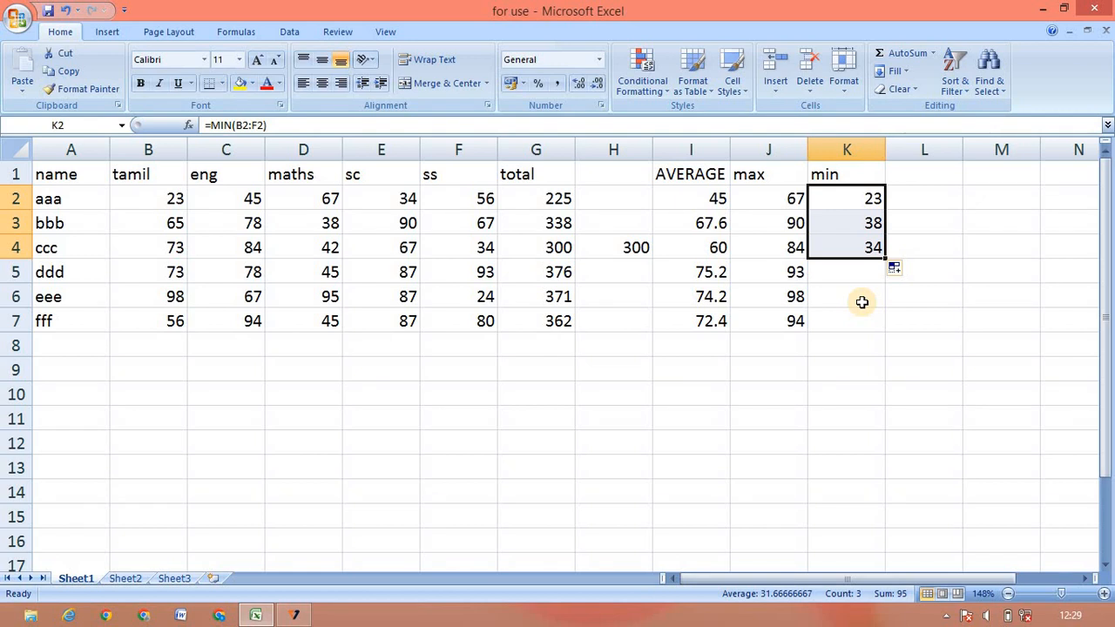
# Check the function names offered by AutoSum and enter the header "count number" in cell L1.
pyautogui.click(929, 180)
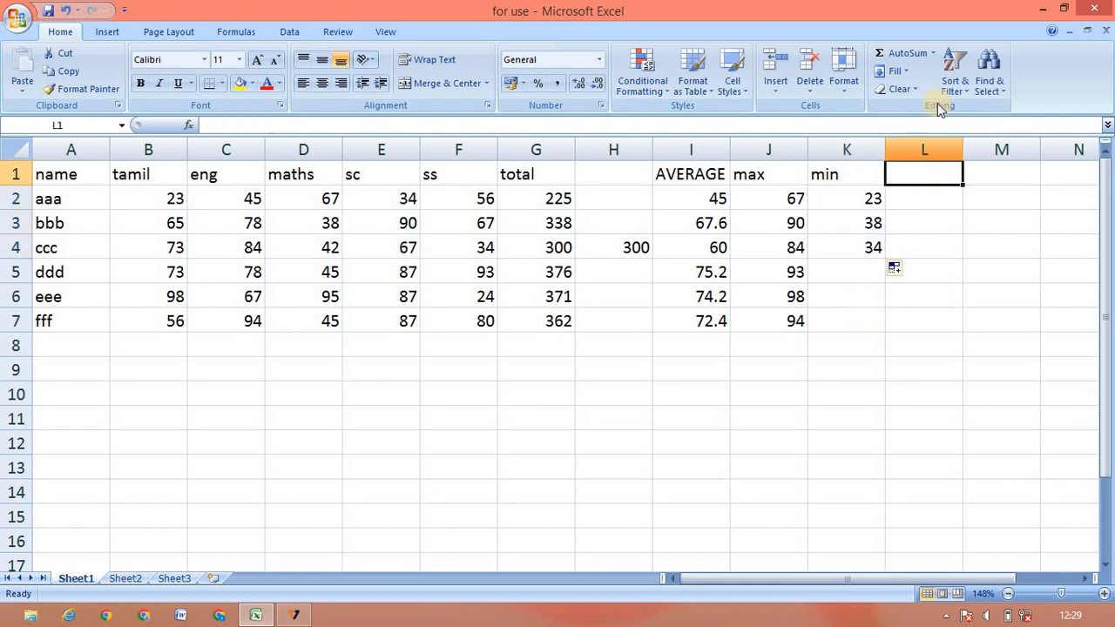
pyautogui.click(933, 54)
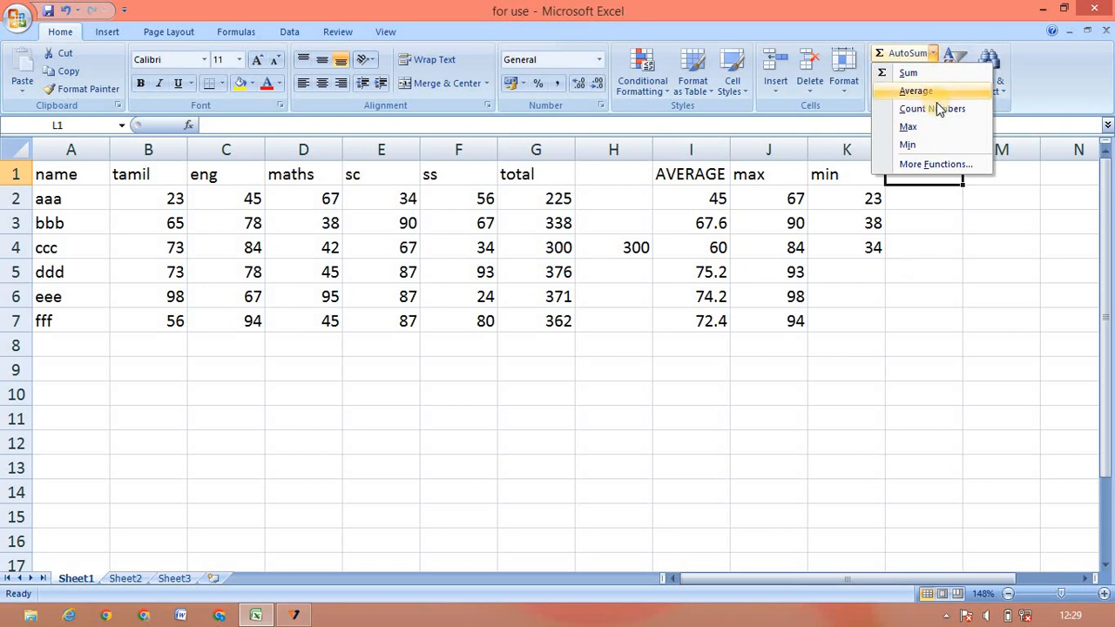
pyautogui.click(938, 198)
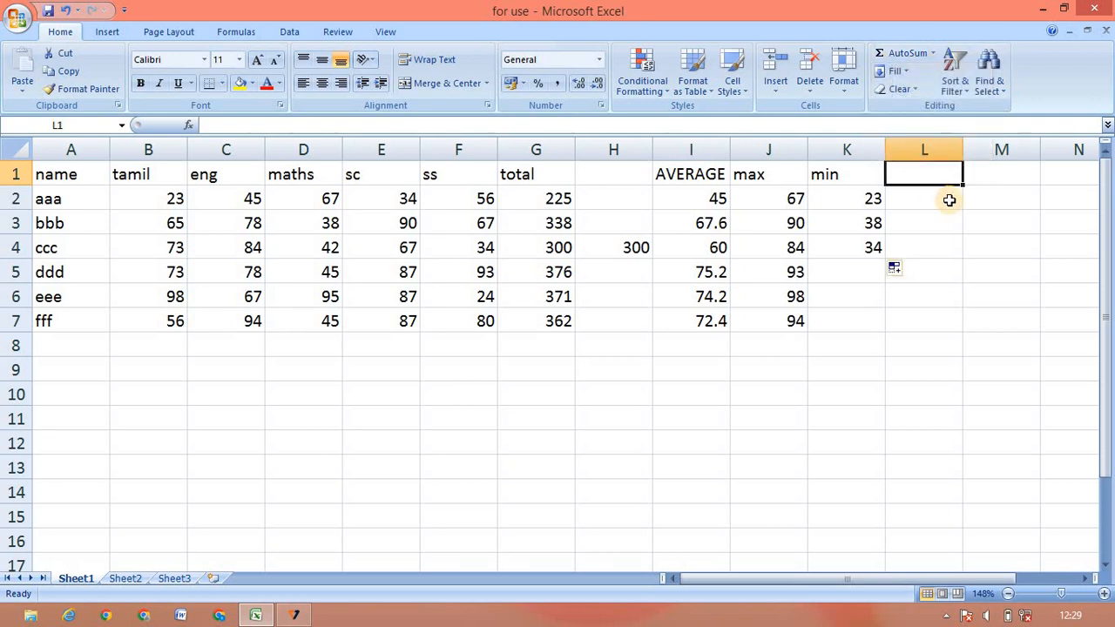
pyautogui.write('count number')
pyautogui.press('Return')
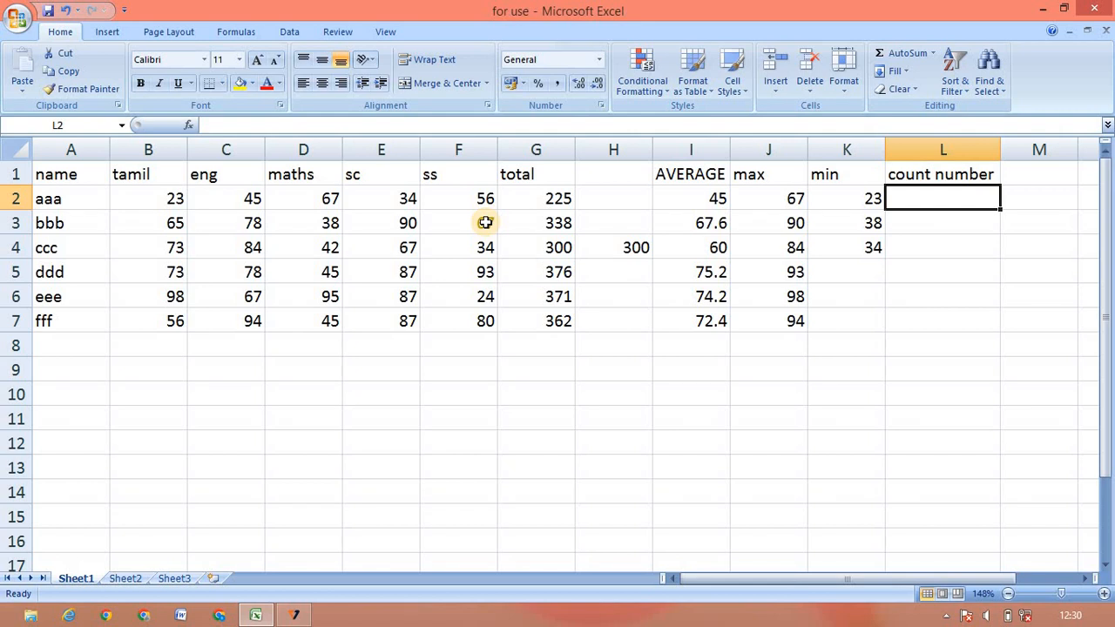
# Enter =COUNT(A2:K2) in cell L2 and fill the formula down to L7.
pyautogui.write('=cou')
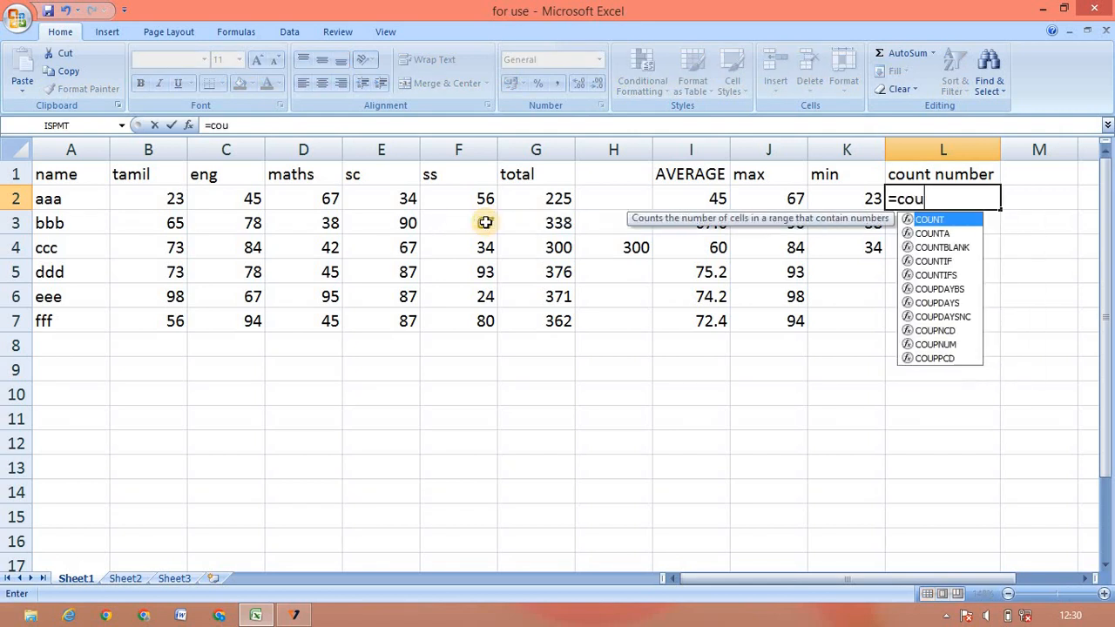
pyautogui.write('n')
pyautogui.press('Tab')
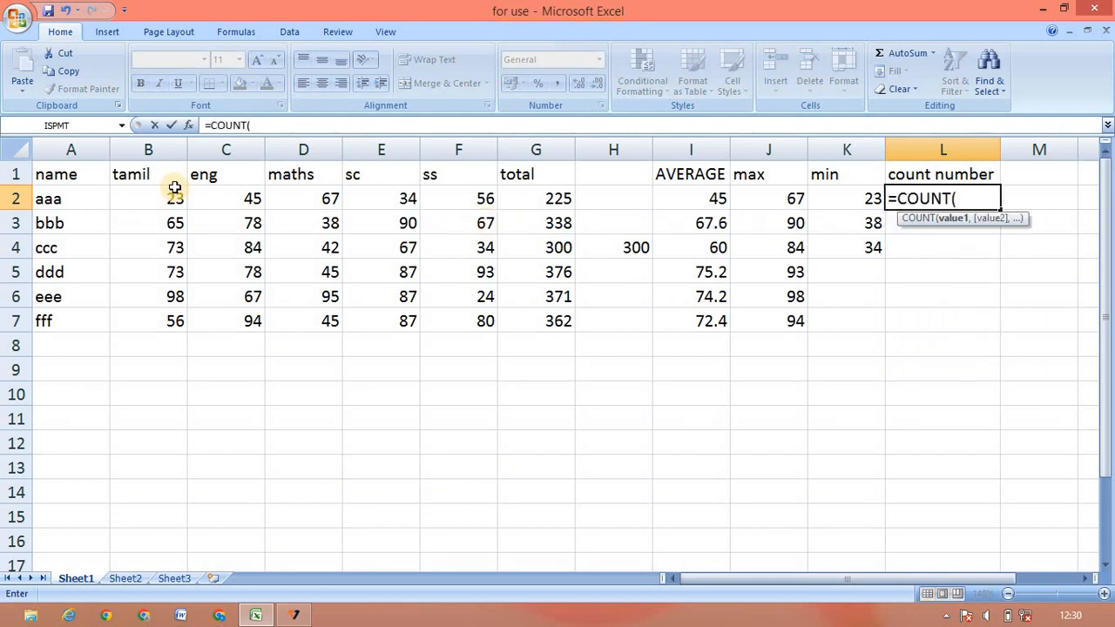
pyautogui.click(52, 200)
pyautogui.moveTo(276, 199); pyautogui.dragTo(836, 197)
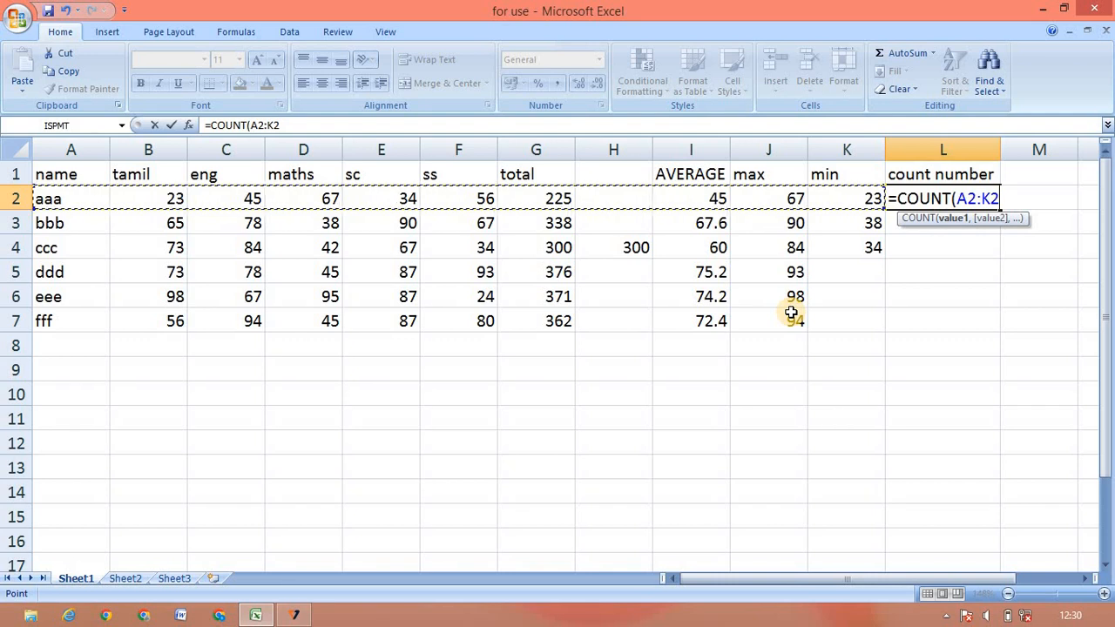
pyautogui.write(')')
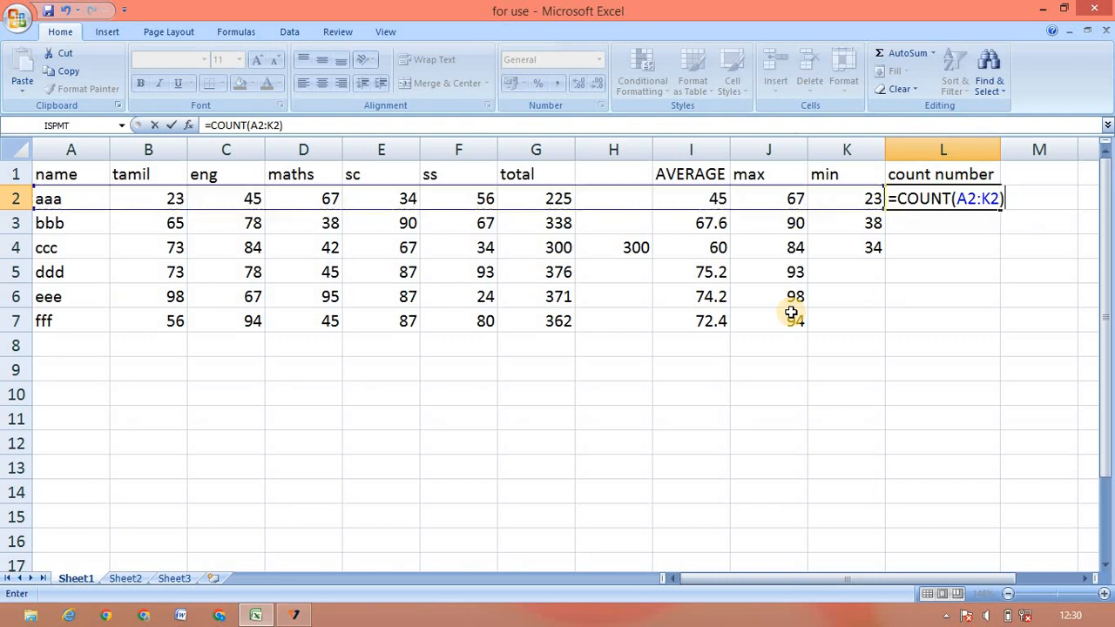
pyautogui.press('Return')
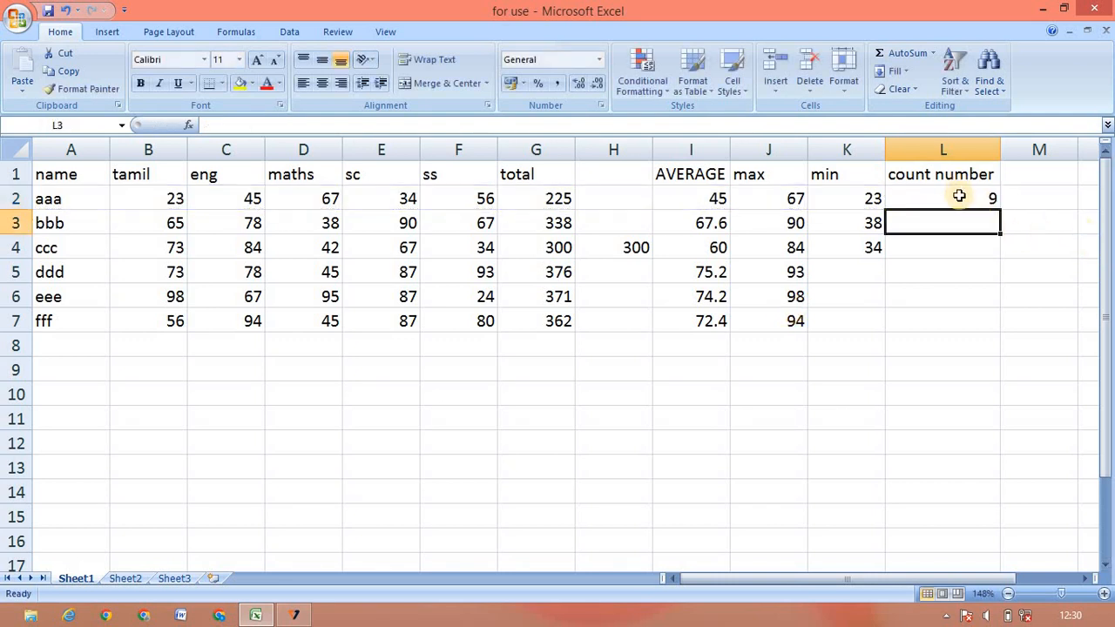
pyautogui.click(960, 197)
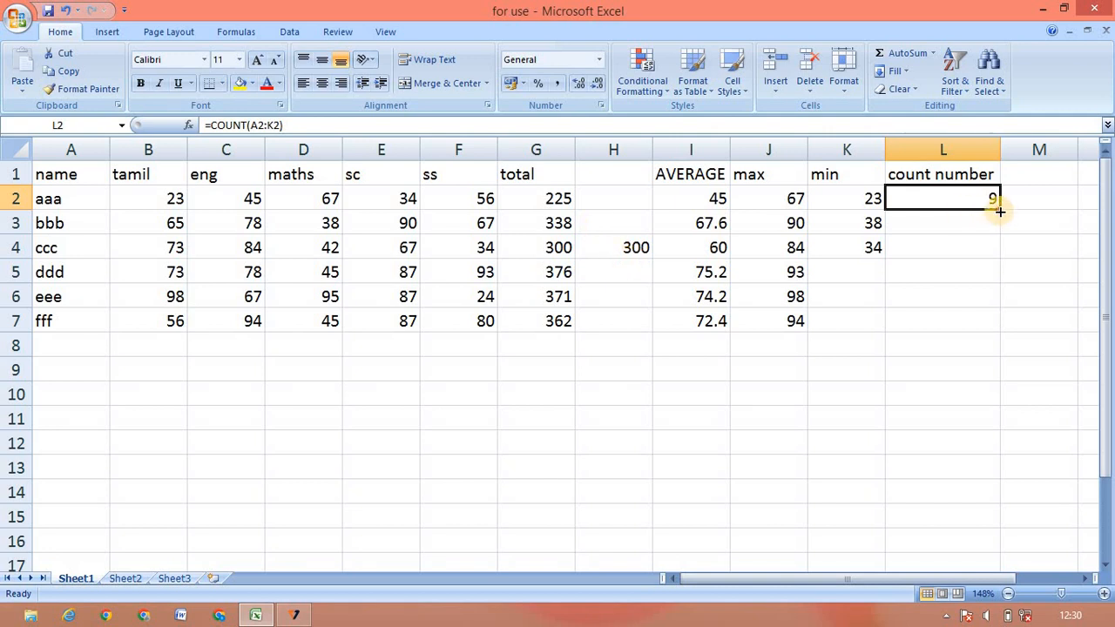
pyautogui.moveTo(1000, 211); pyautogui.dragTo(1007, 328)
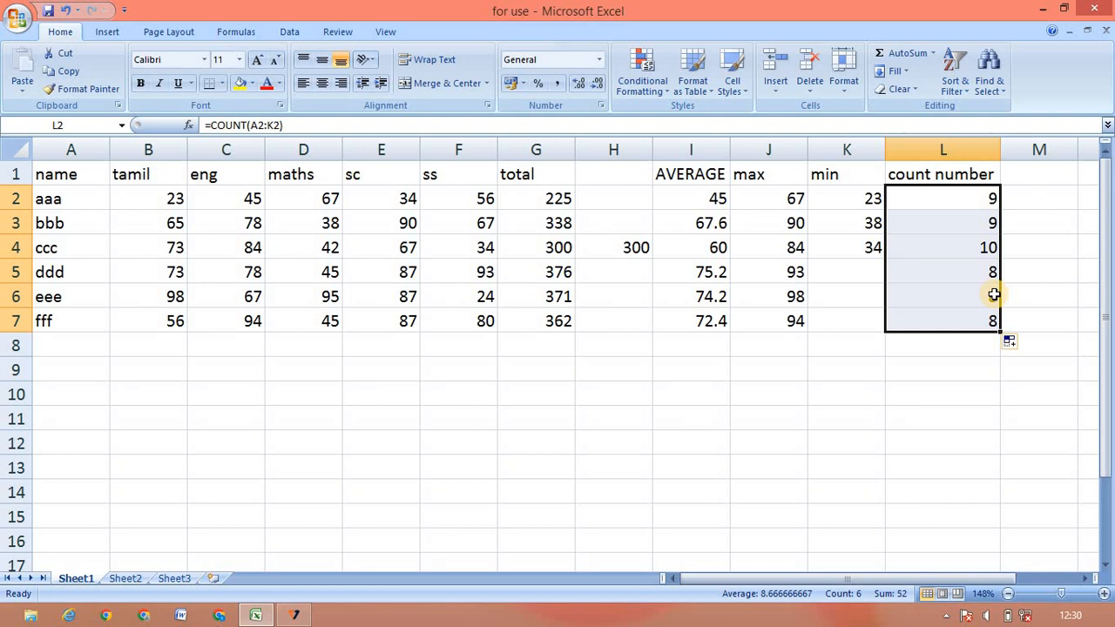
# Review the functions offered by AutoSum and the contents of cells I2, C5 and H4.
pyautogui.click(934, 53)
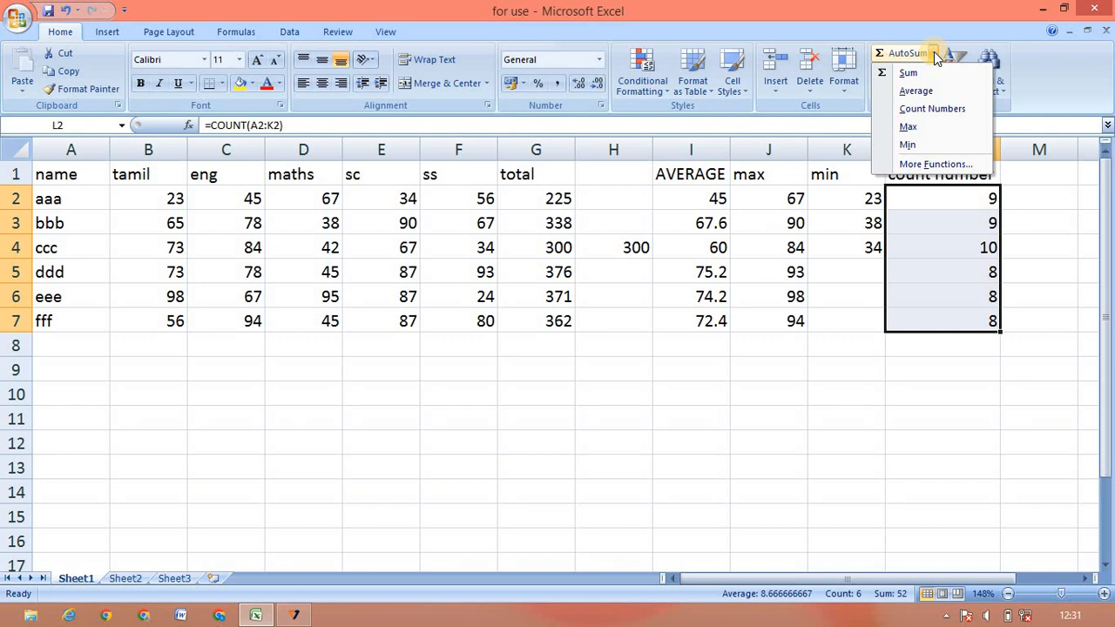
pyautogui.click(582, 460)
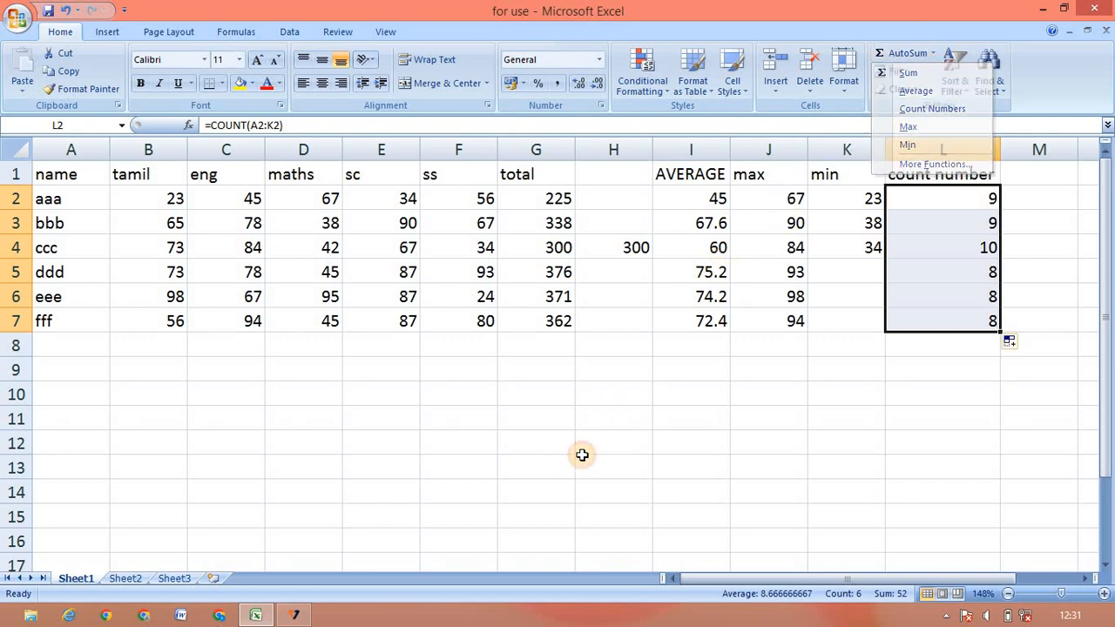
pyautogui.click(597, 434)
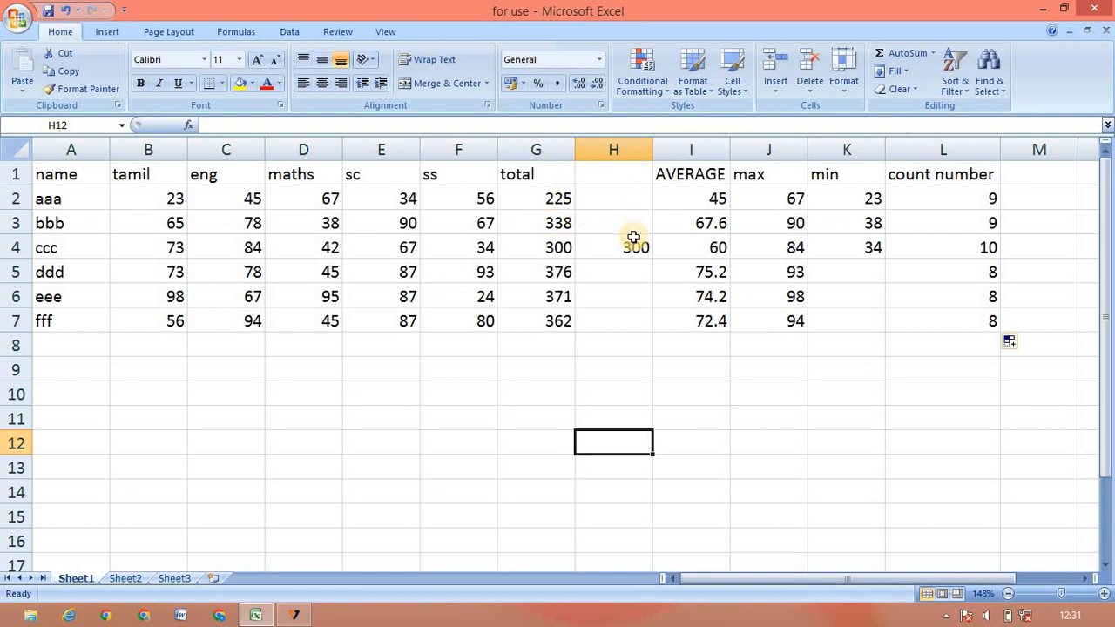
pyautogui.click(680, 192)
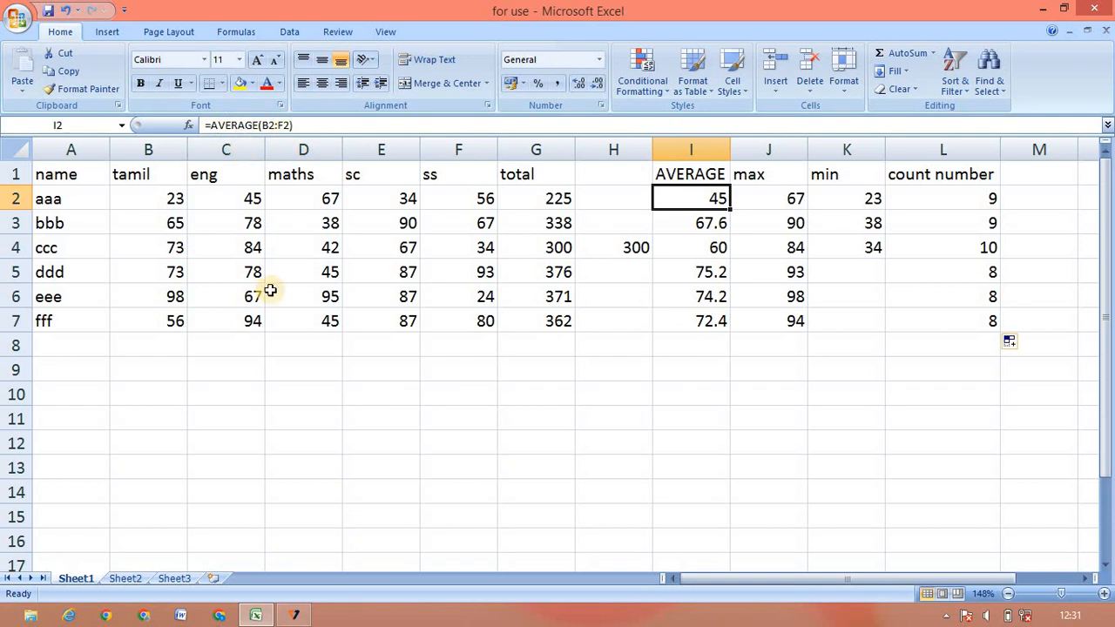
pyautogui.click(242, 274)
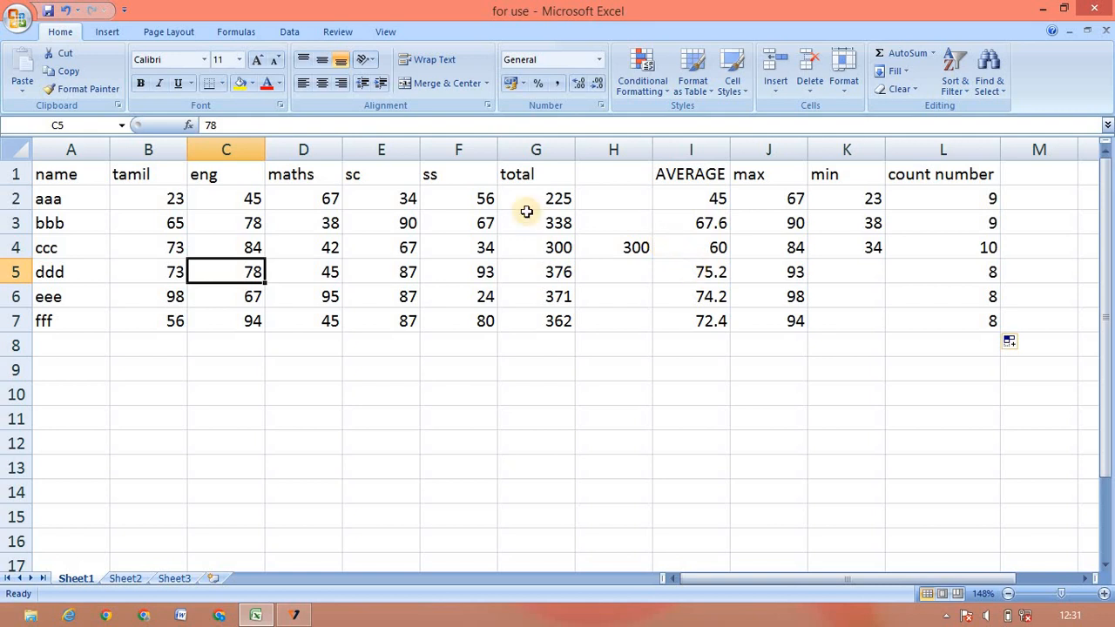
pyautogui.click(605, 246)
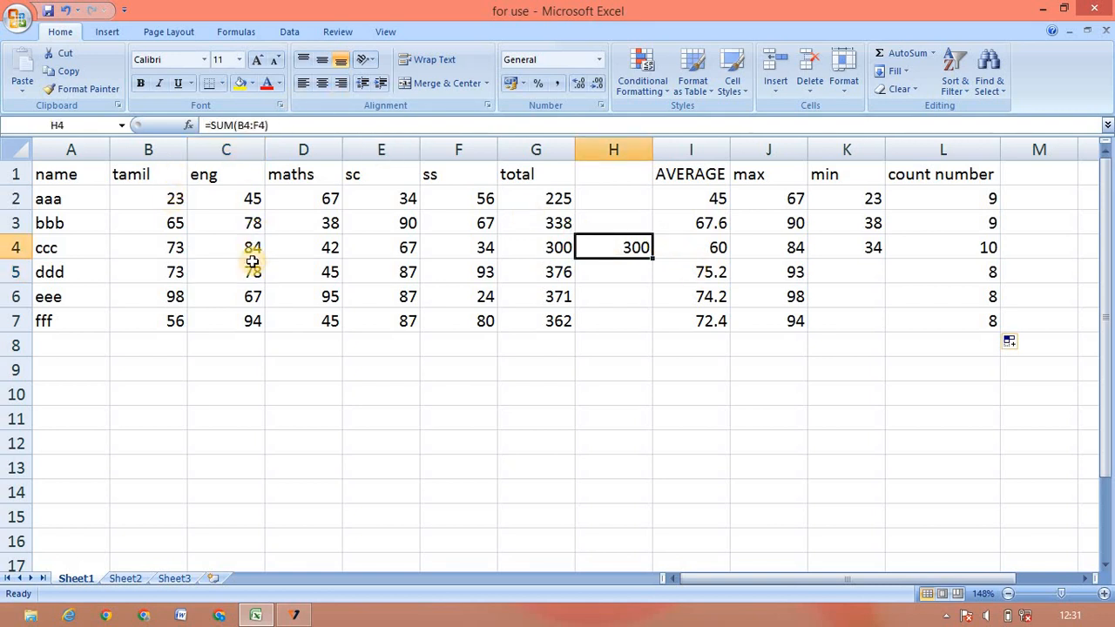
# Enter the formula =G2+D4+C5+B3-E7 in cell E11.
pyautogui.click(405, 411)
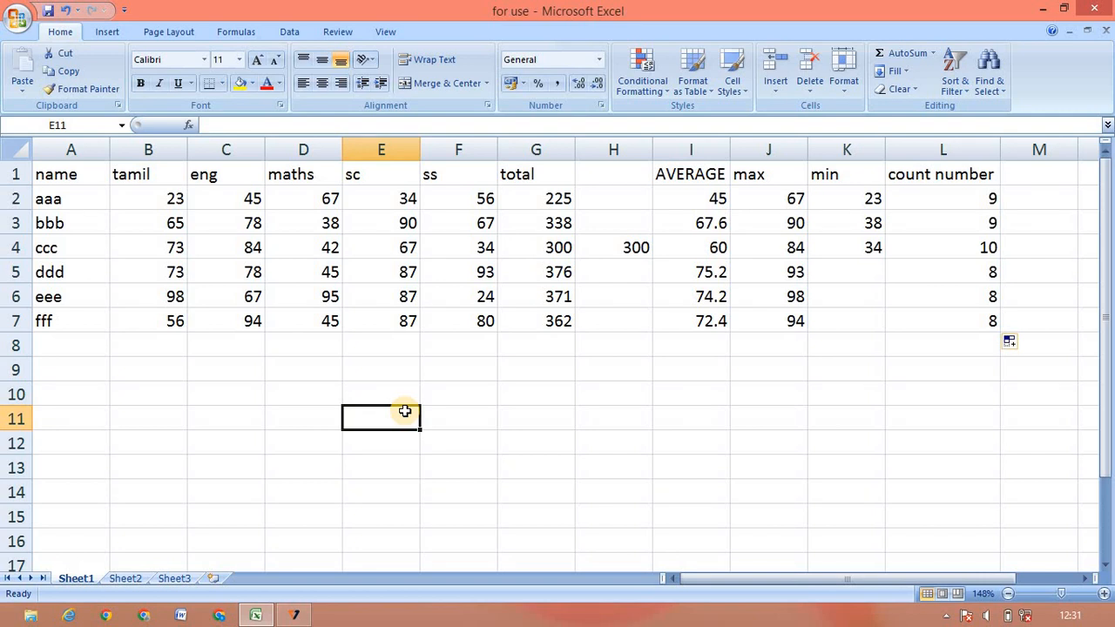
pyautogui.write('=')
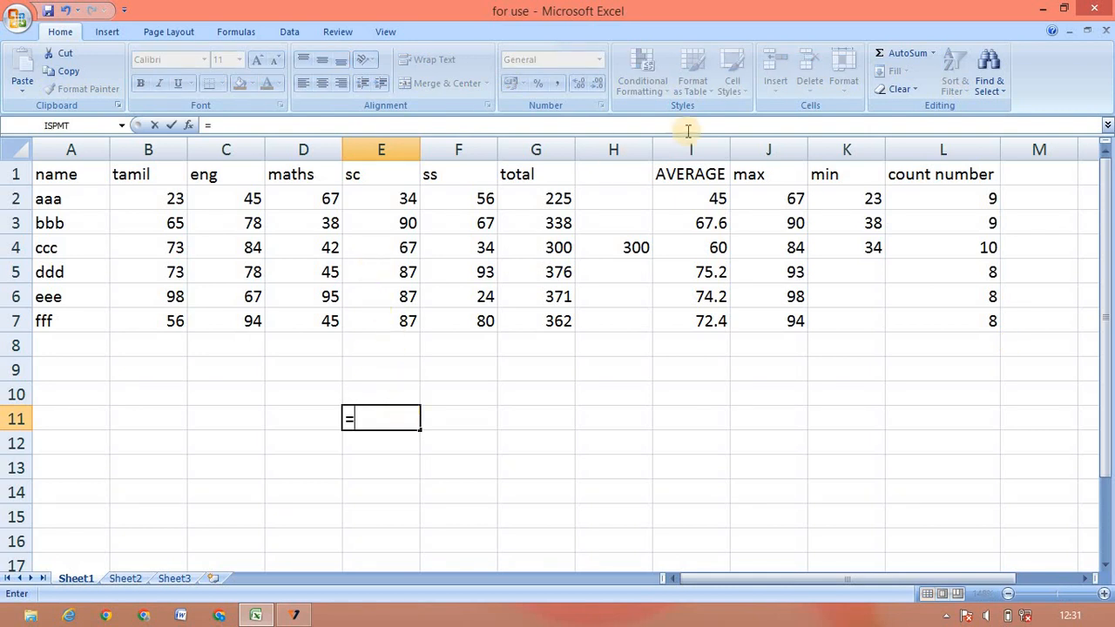
pyautogui.click(562, 194)
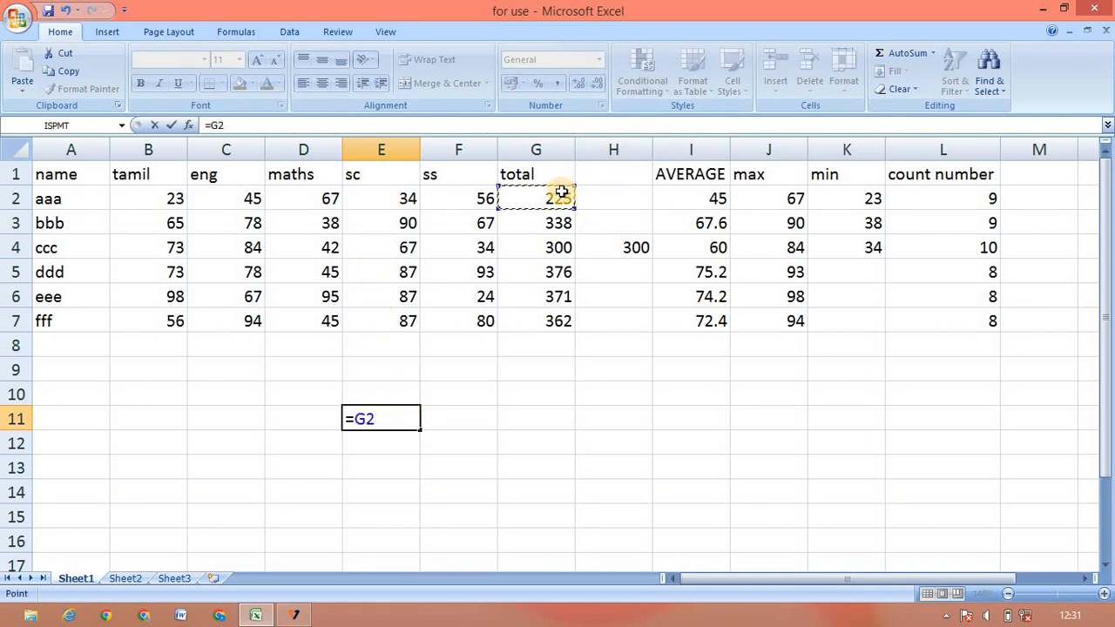
pyautogui.write('=')
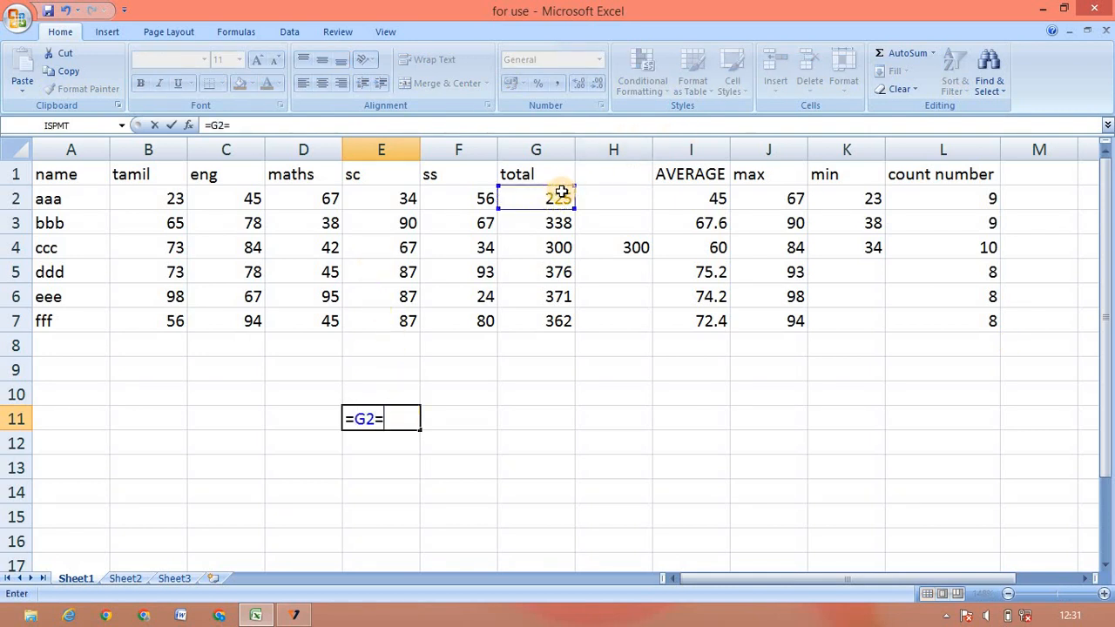
pyautogui.click(397, 250)
pyautogui.write('=')
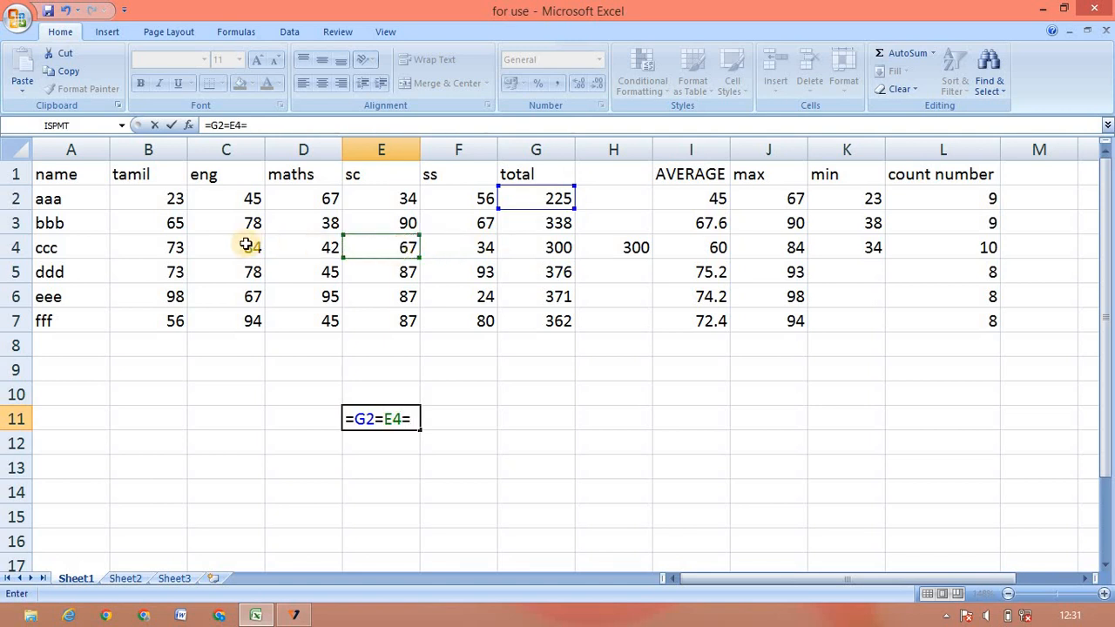
pyautogui.click(247, 245)
pyautogui.write('=')
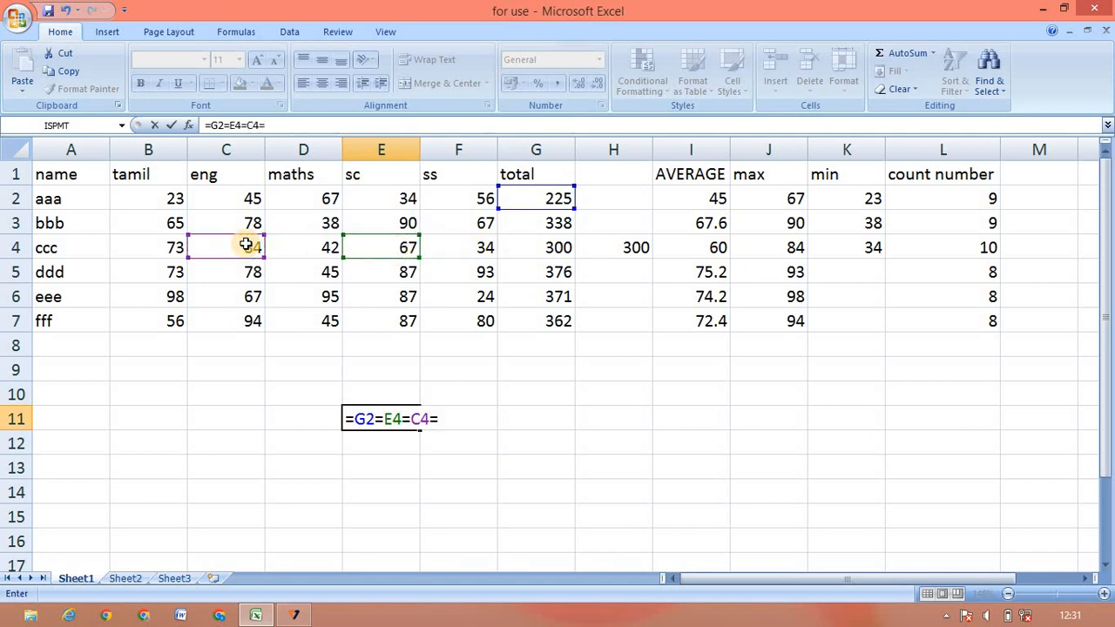
pyautogui.write('-')
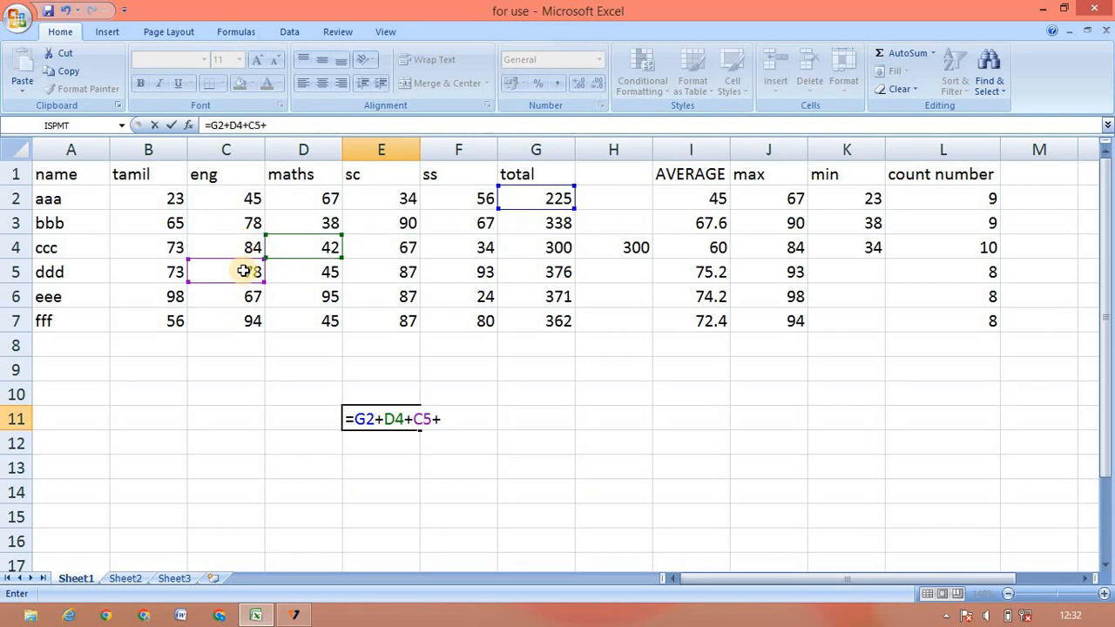
pyautogui.click(166, 232)
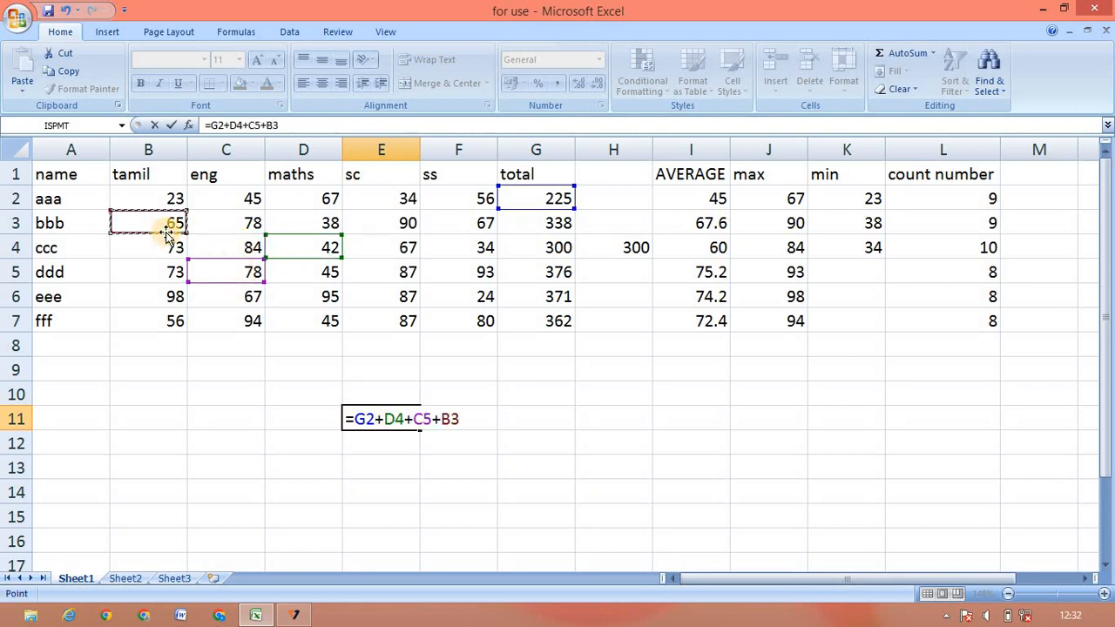
pyautogui.write('-')
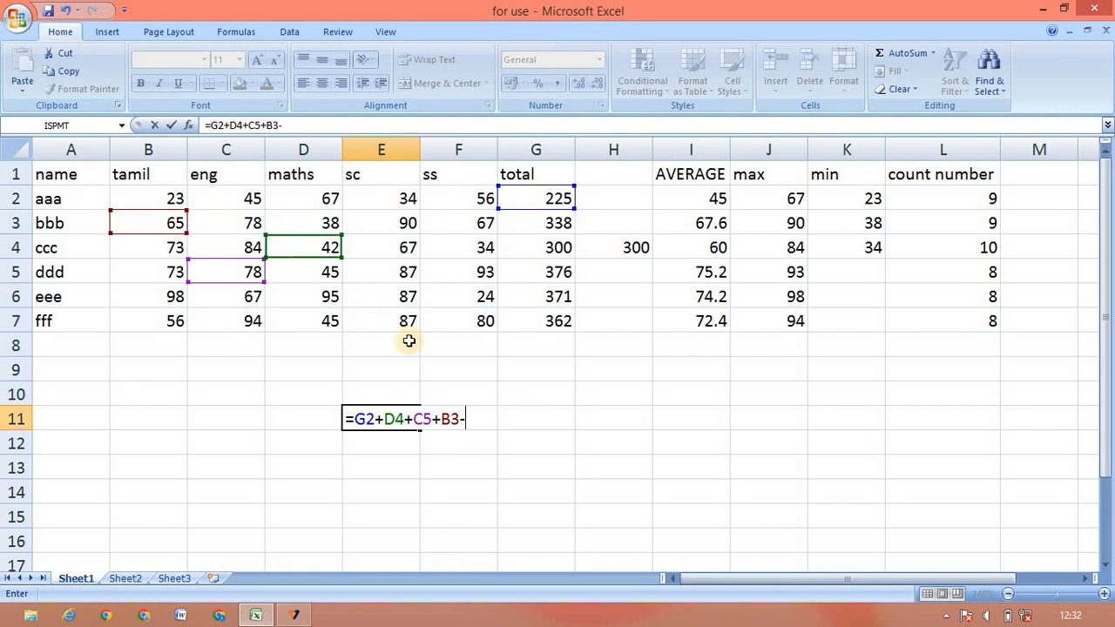
pyautogui.click(391, 321)
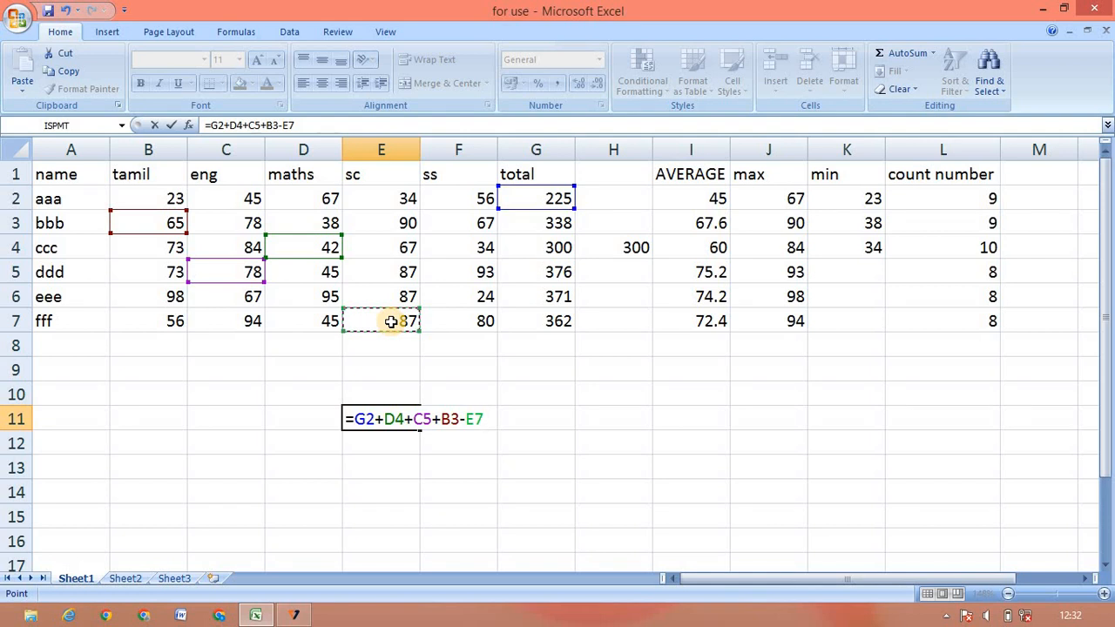
pyautogui.press('Return')
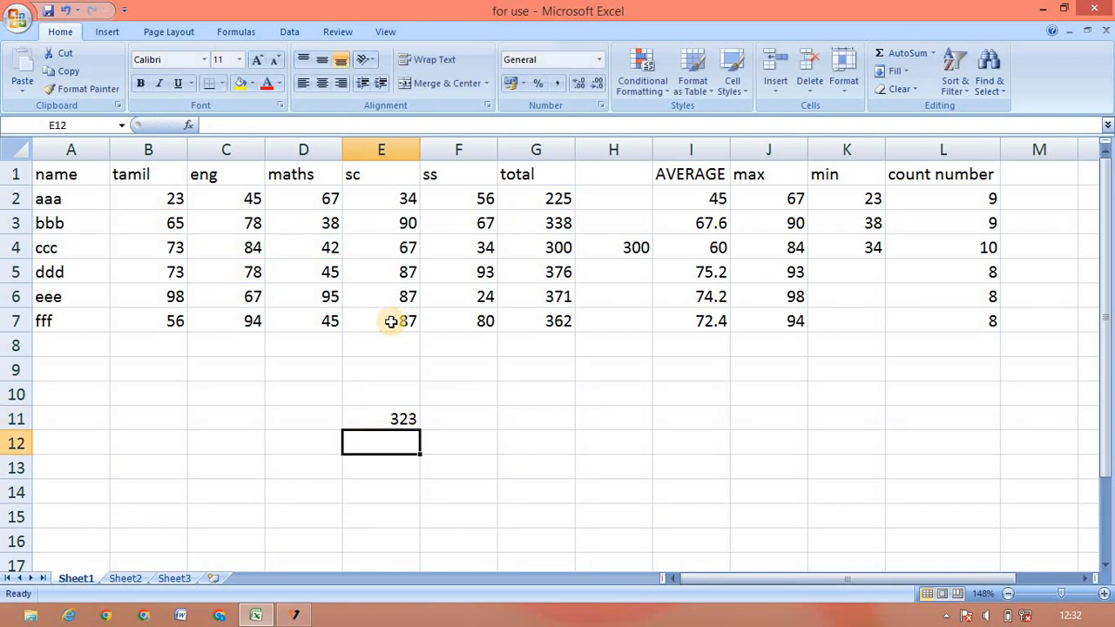
# Fill the formula in cell E11 down into cell E12.
pyautogui.click(582, 459)
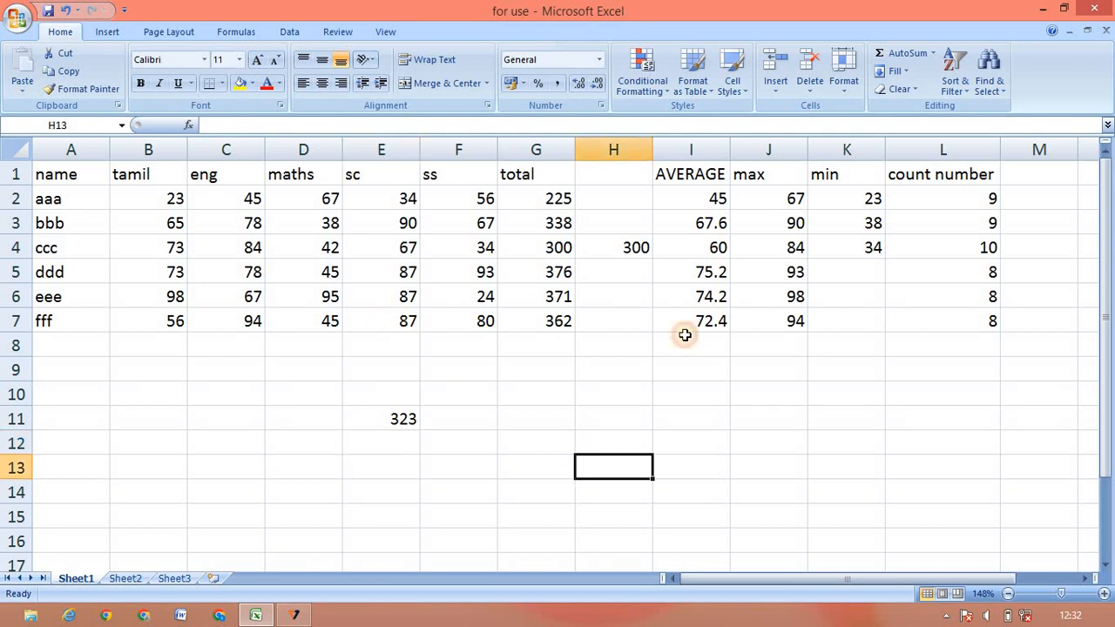
pyautogui.click(898, 70)
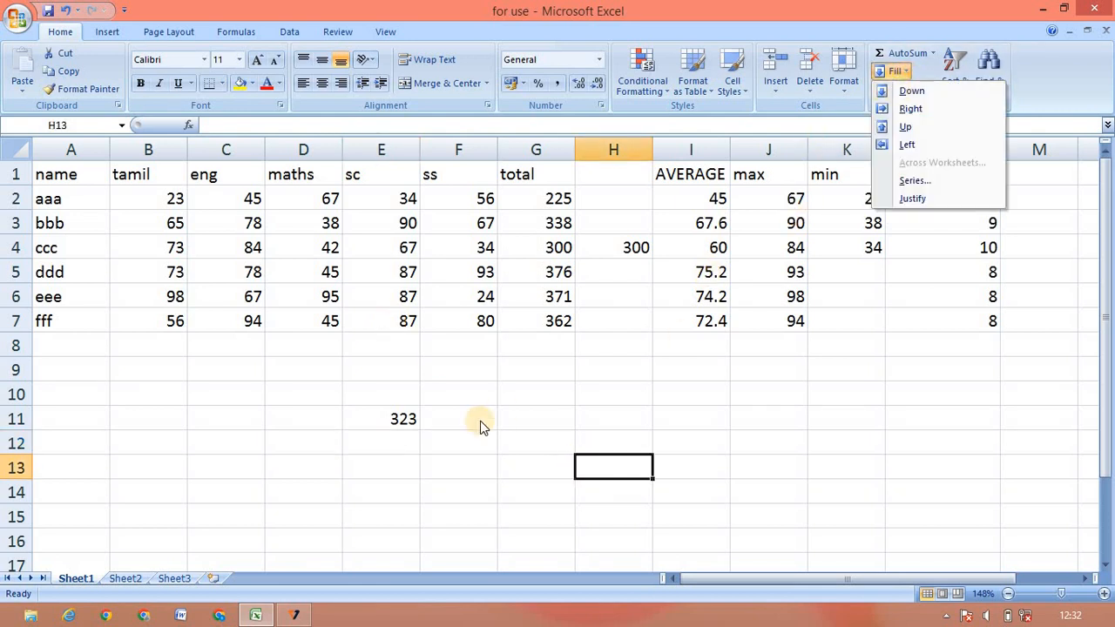
pyautogui.click(409, 415)
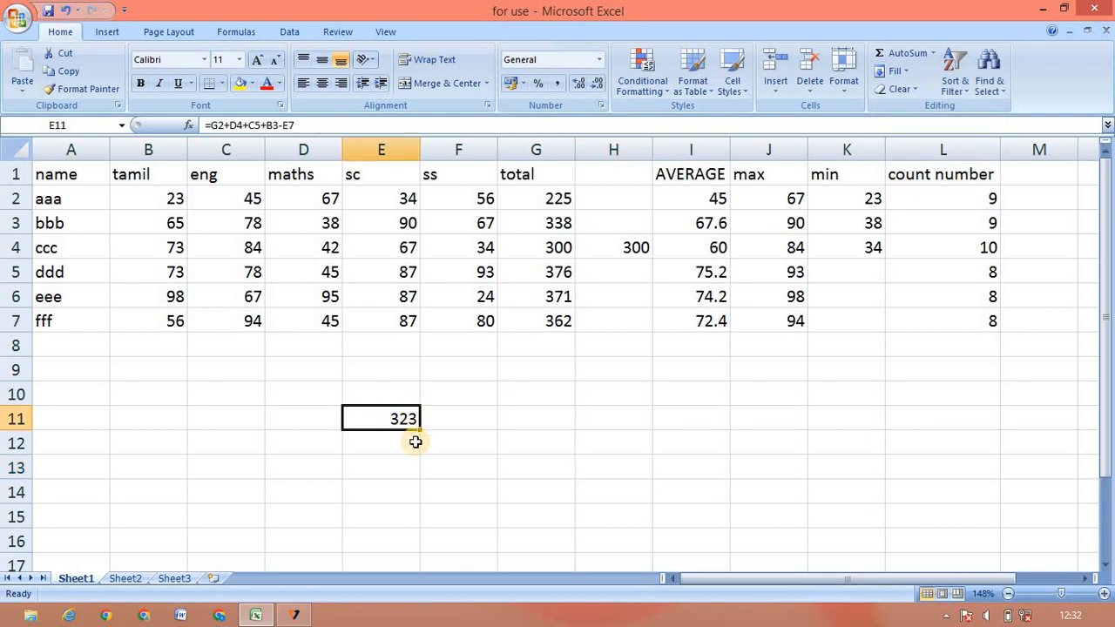
pyautogui.click(415, 443)
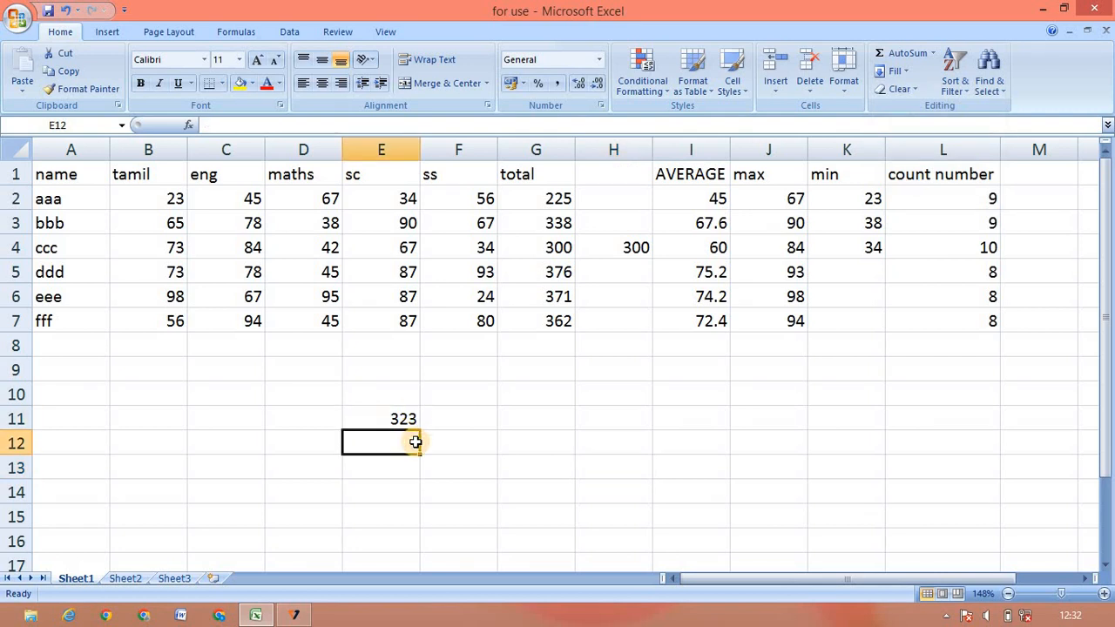
pyautogui.click(905, 75)
pyautogui.click(911, 91)
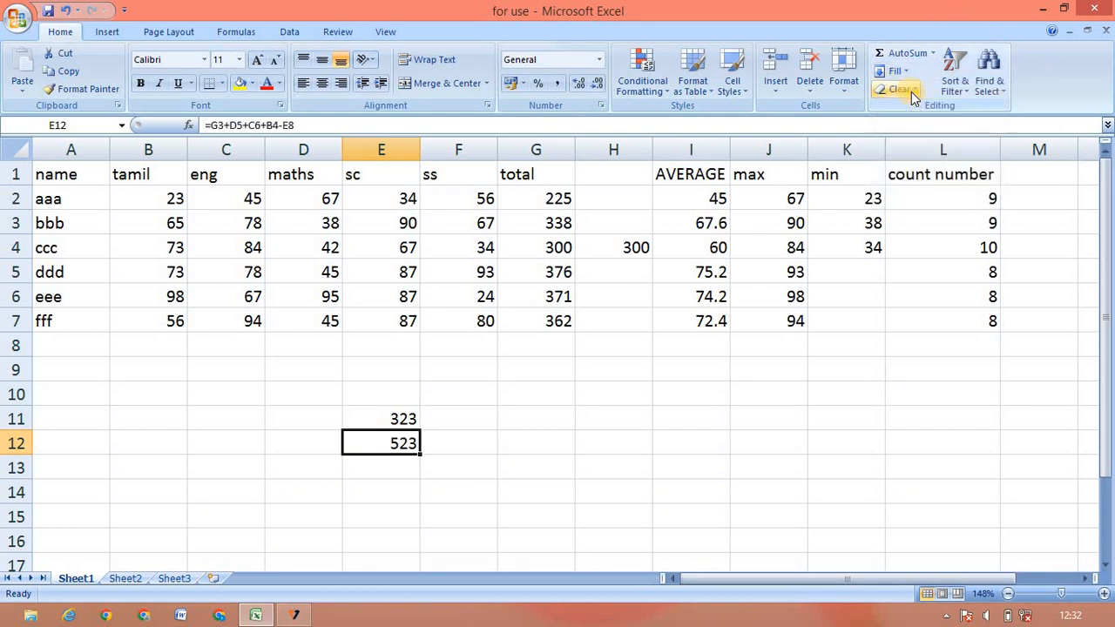
# Compare the cell references in the formulas of cells E11 and E12.
pyautogui.click(390, 421)
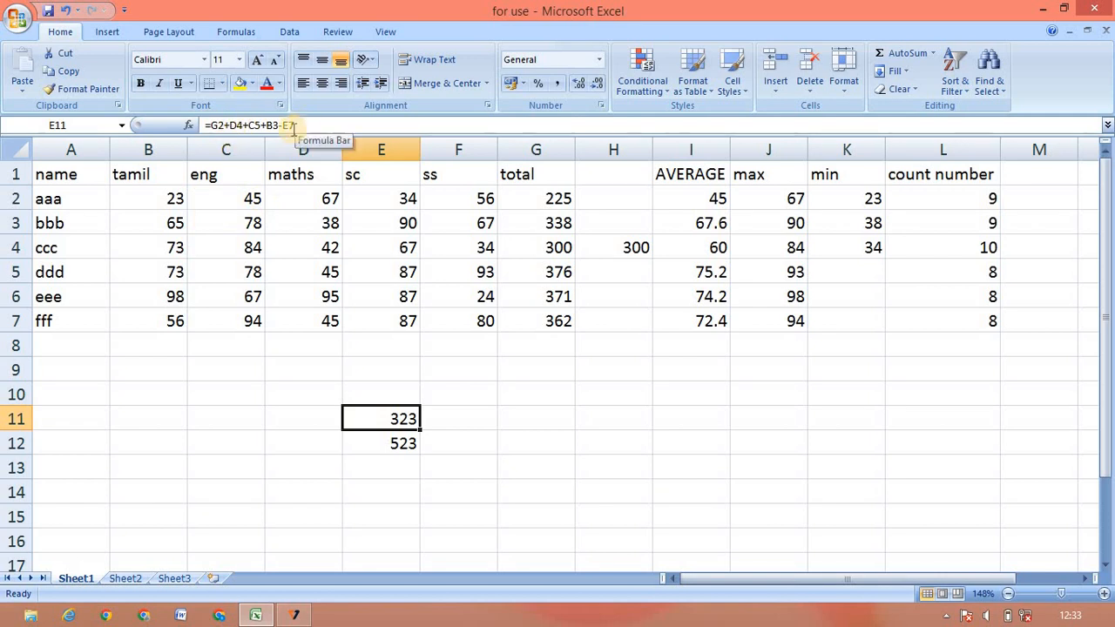
pyautogui.moveTo(300, 272); pyautogui.dragTo(372, 455)
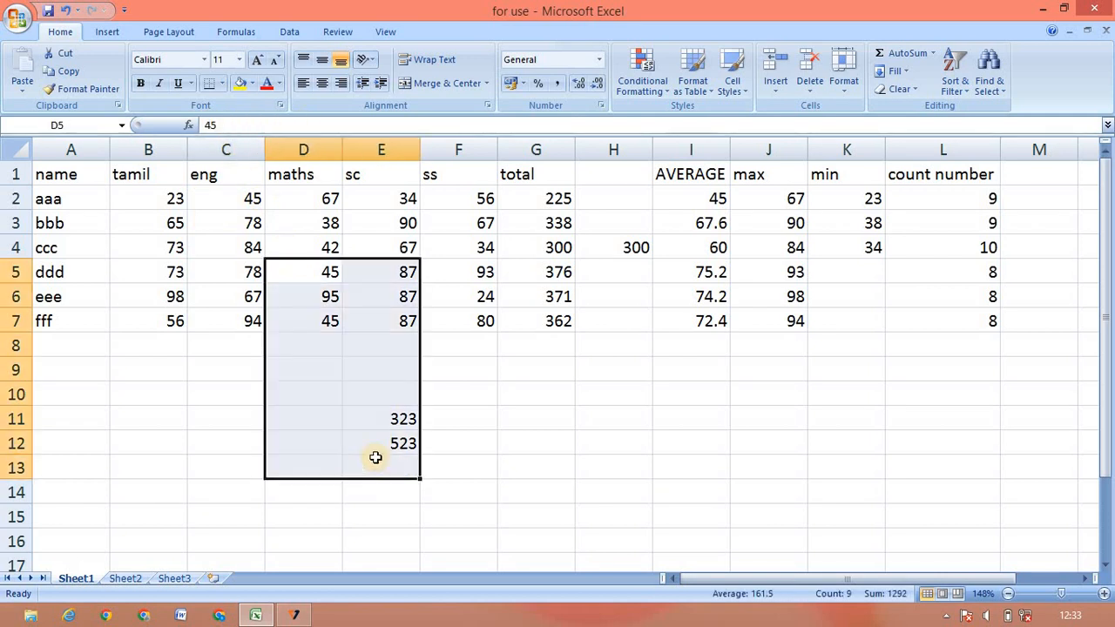
pyautogui.click(376, 445)
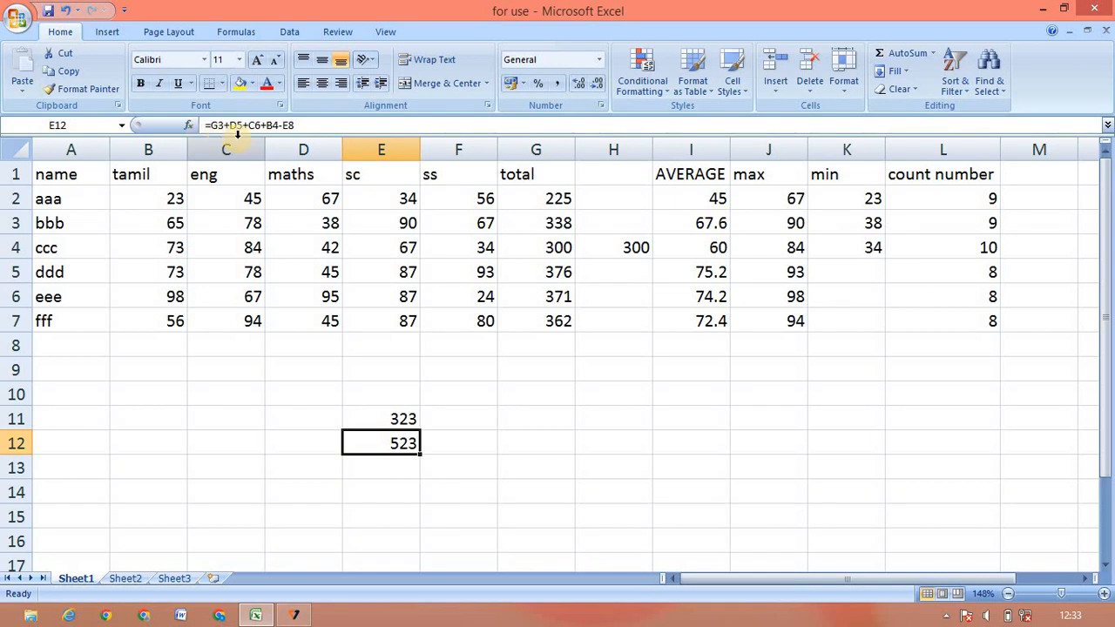
# Enter "computer" in cell G11 and fill it down into cell G12.
pyautogui.click(560, 406)
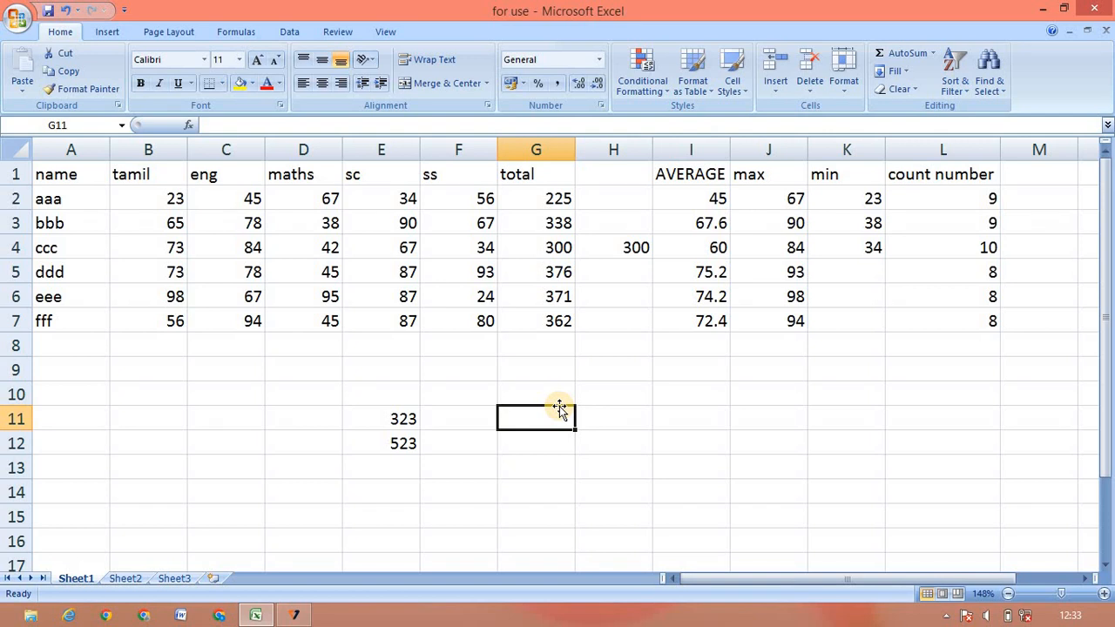
pyautogui.write('computer')
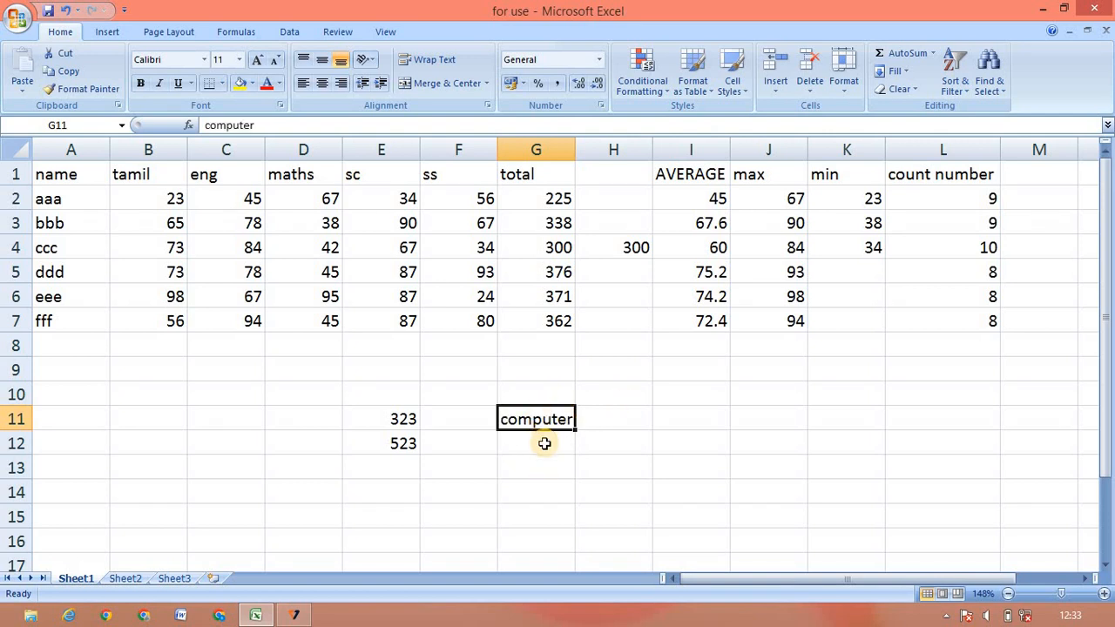
pyautogui.click(543, 444)
pyautogui.click(934, 54)
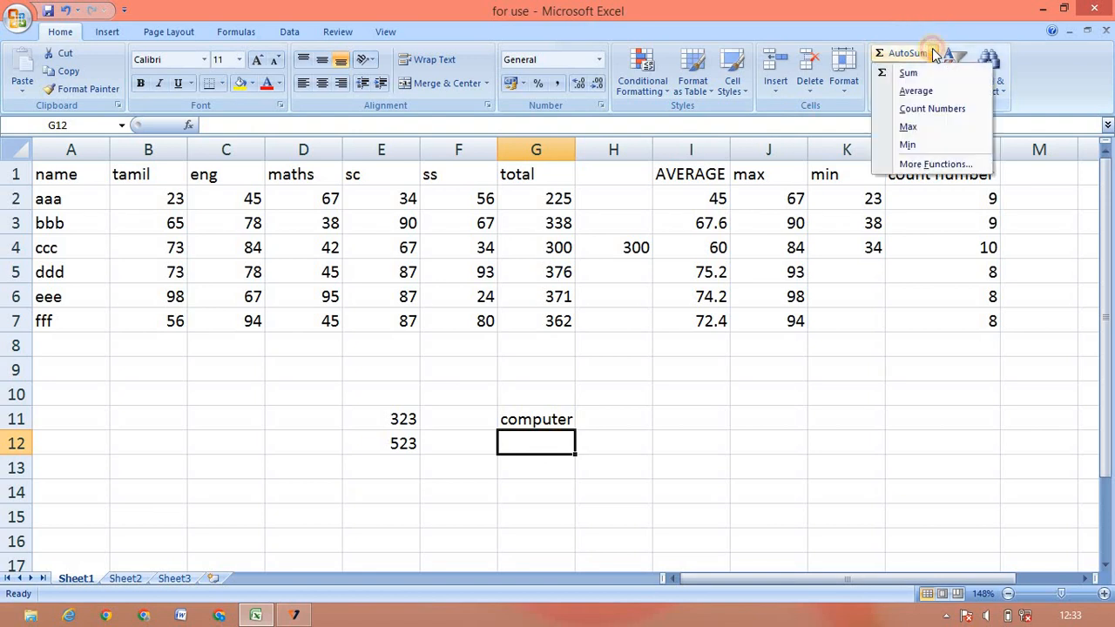
pyautogui.click(932, 234)
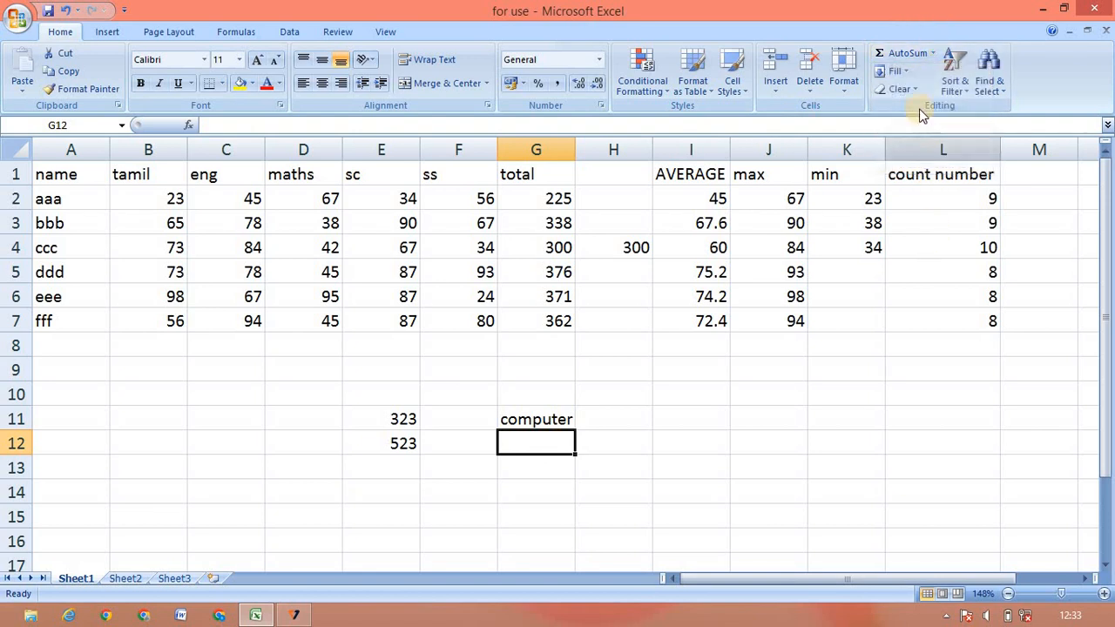
pyautogui.click(896, 71)
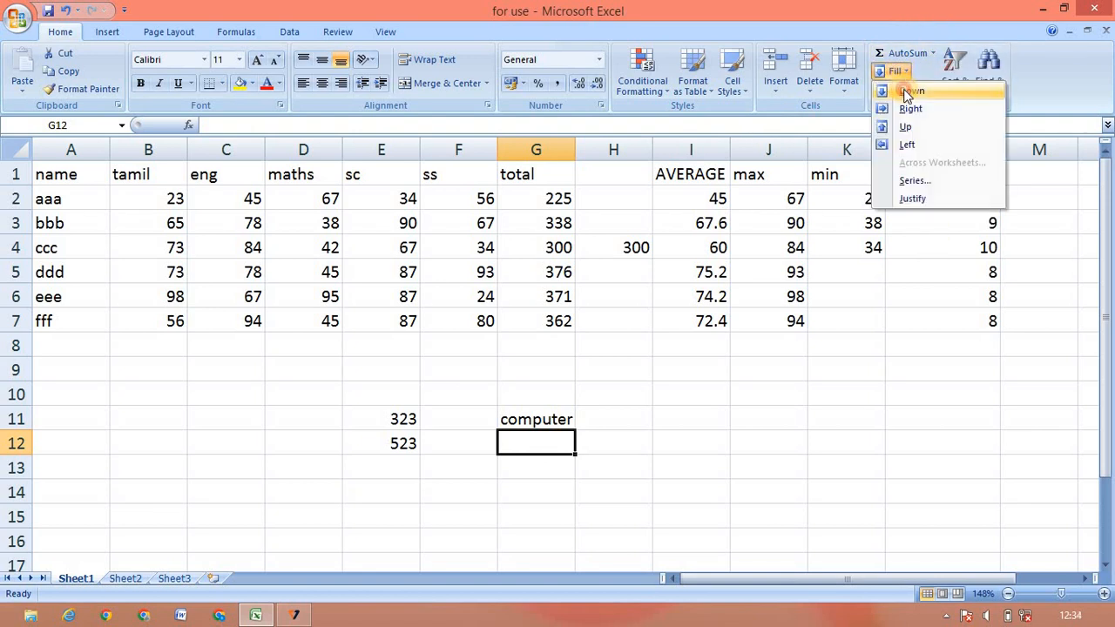
pyautogui.click(907, 91)
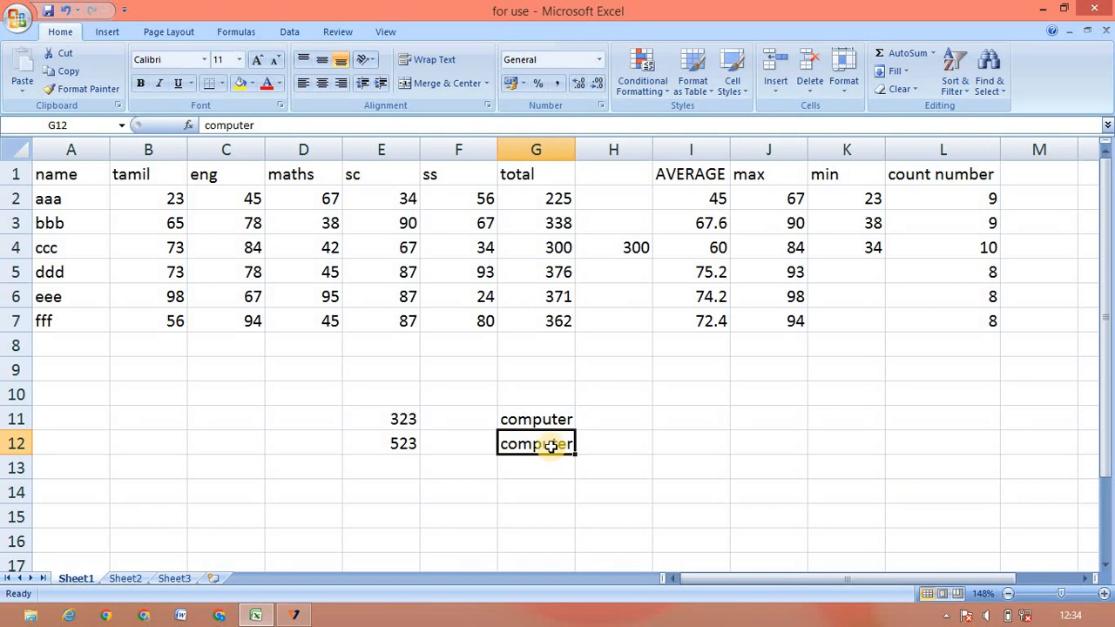
# Fill "computer" from cell G12 right into H12 and left into F12.
pyautogui.click(619, 433)
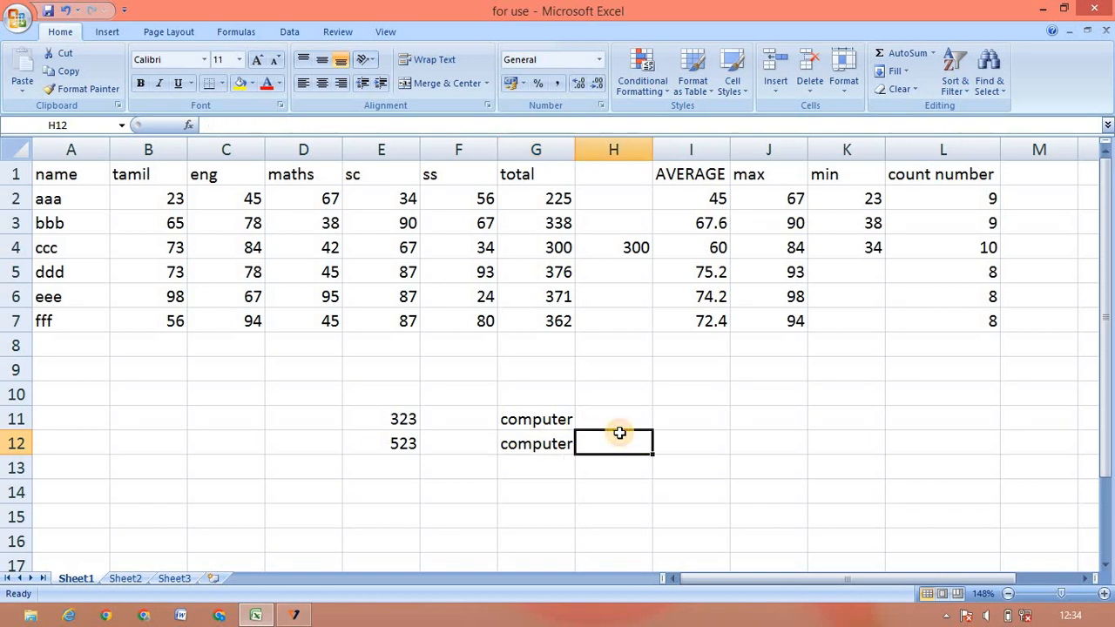
pyautogui.click(904, 71)
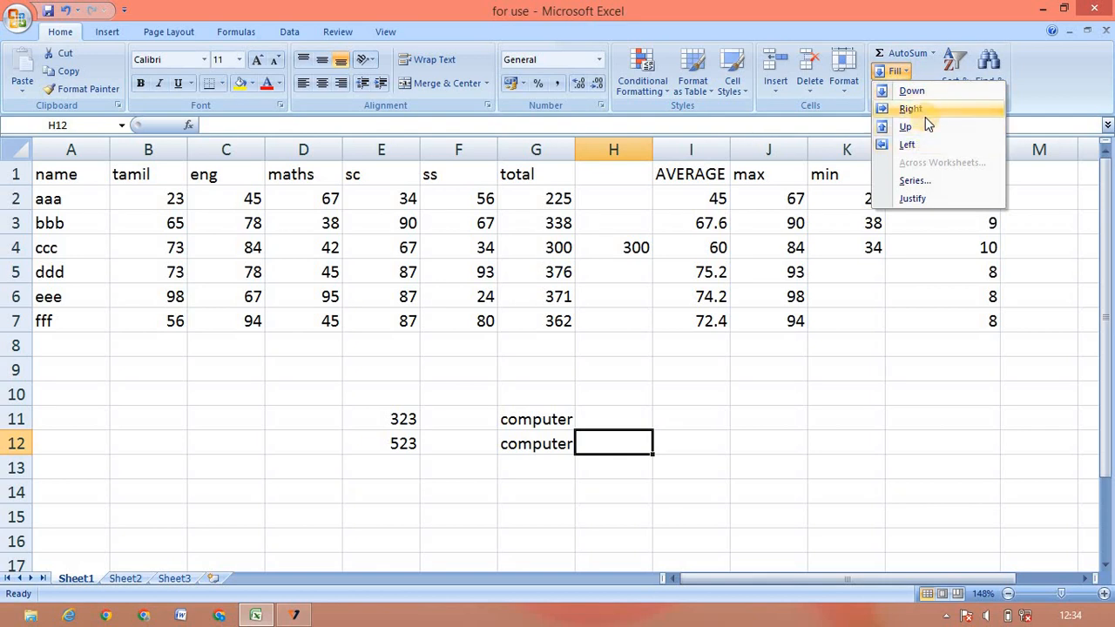
pyautogui.click(924, 111)
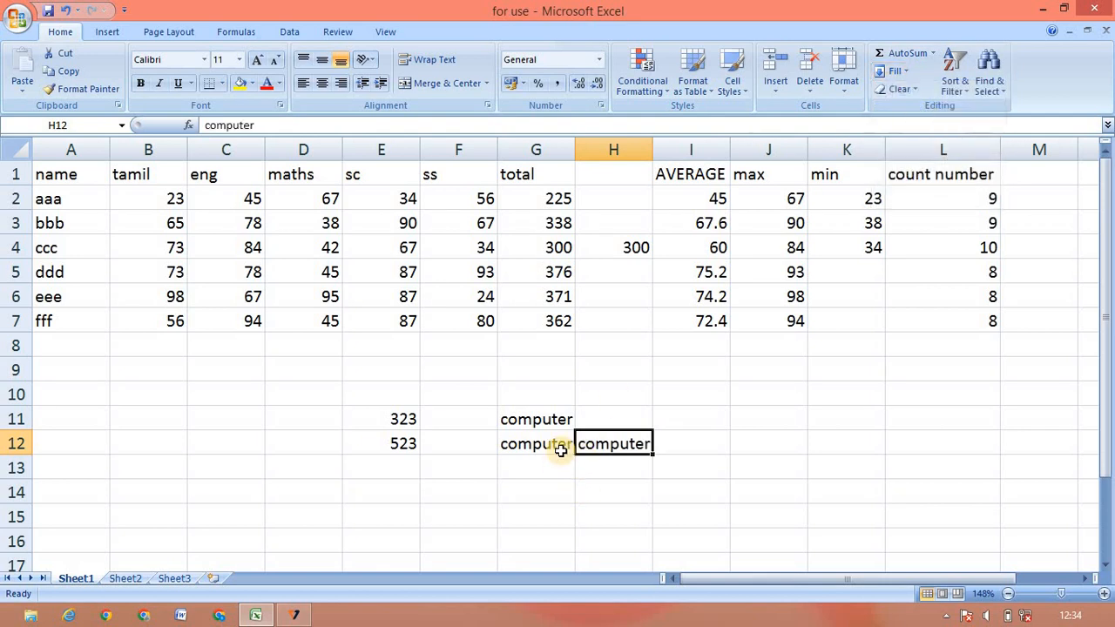
pyautogui.click(456, 450)
pyautogui.click(908, 76)
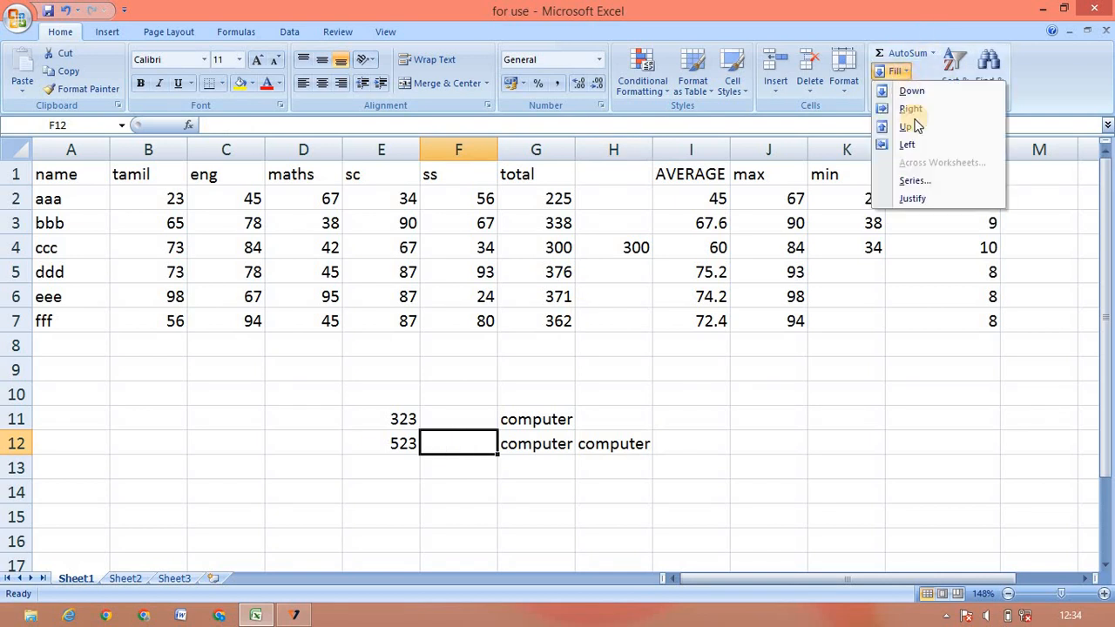
pyautogui.click(919, 139)
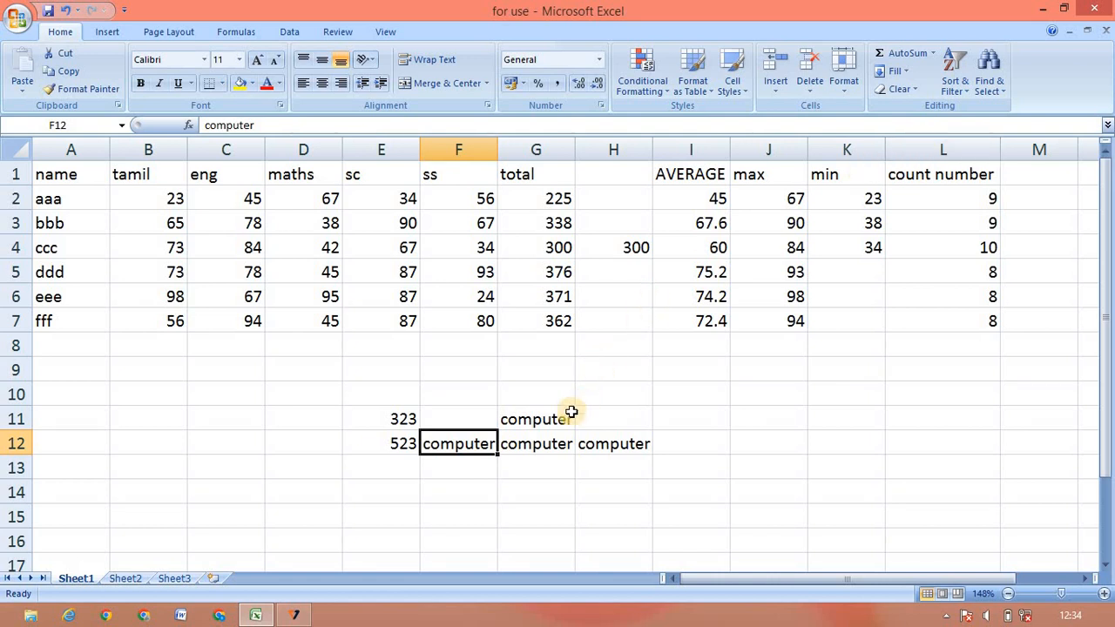
# Enter "dfdgdg" in cell J11 and fill it down into cell J12.
pyautogui.click(746, 423)
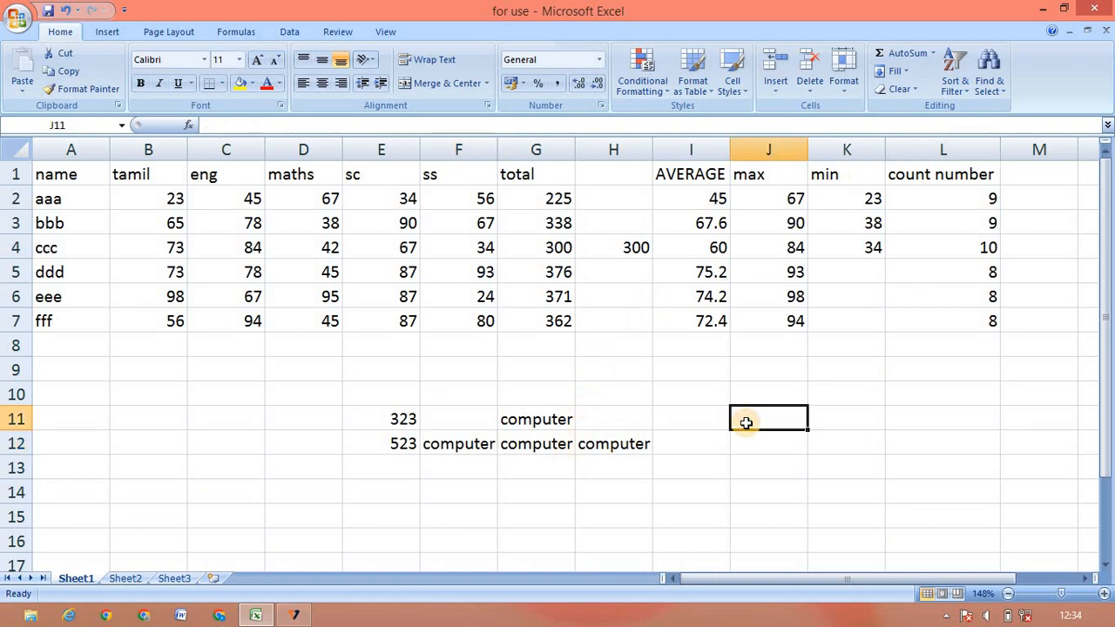
pyautogui.write('dfgdgdg')
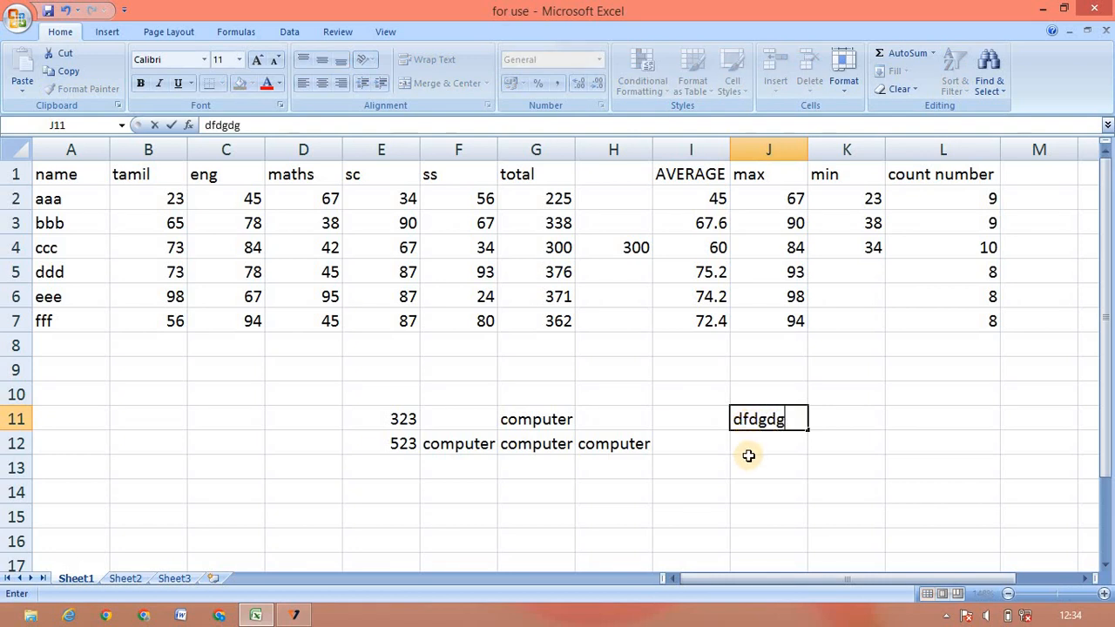
pyautogui.click(749, 459)
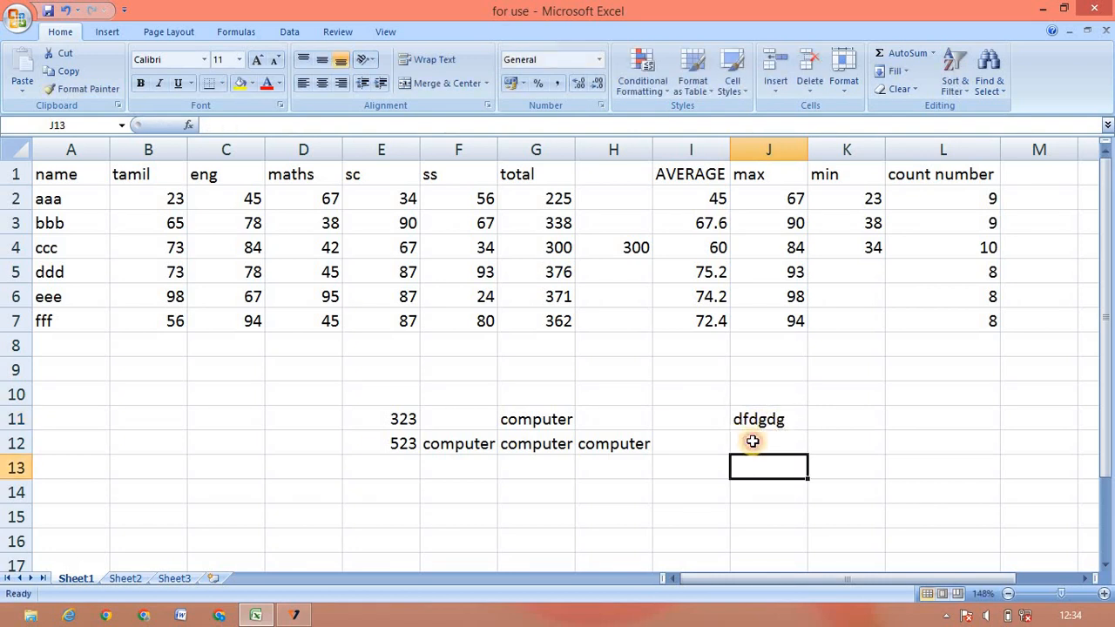
pyautogui.click(751, 441)
pyautogui.hotkey('ctrl', 'd')
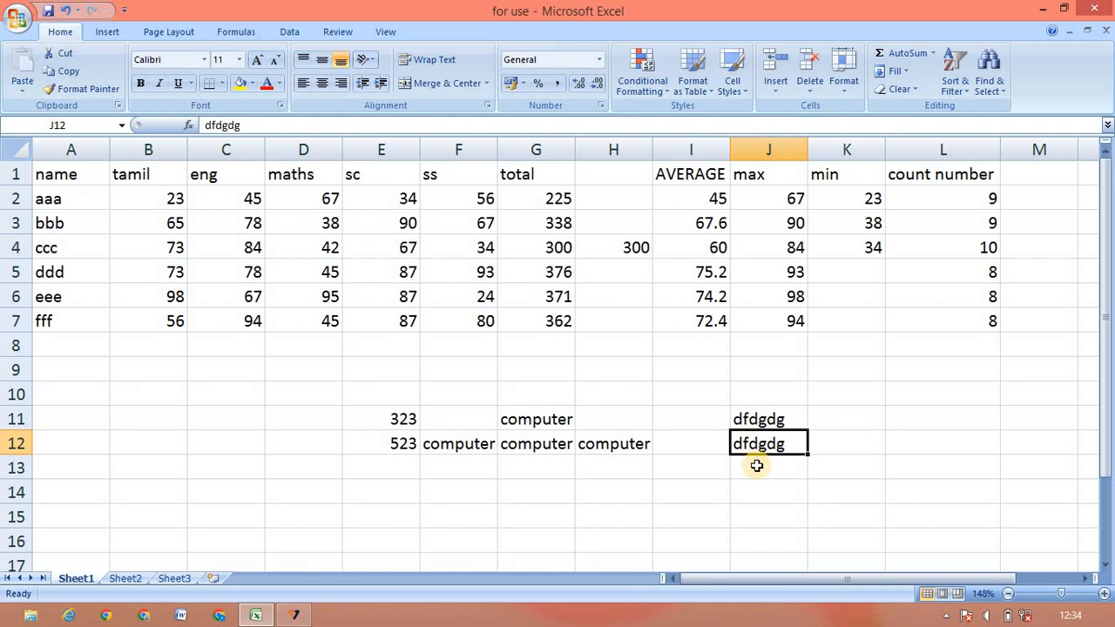
# Enter the number 1 in the empty cell B20, below the existing data on Sheet1.
pyautogui.click(905, 73)
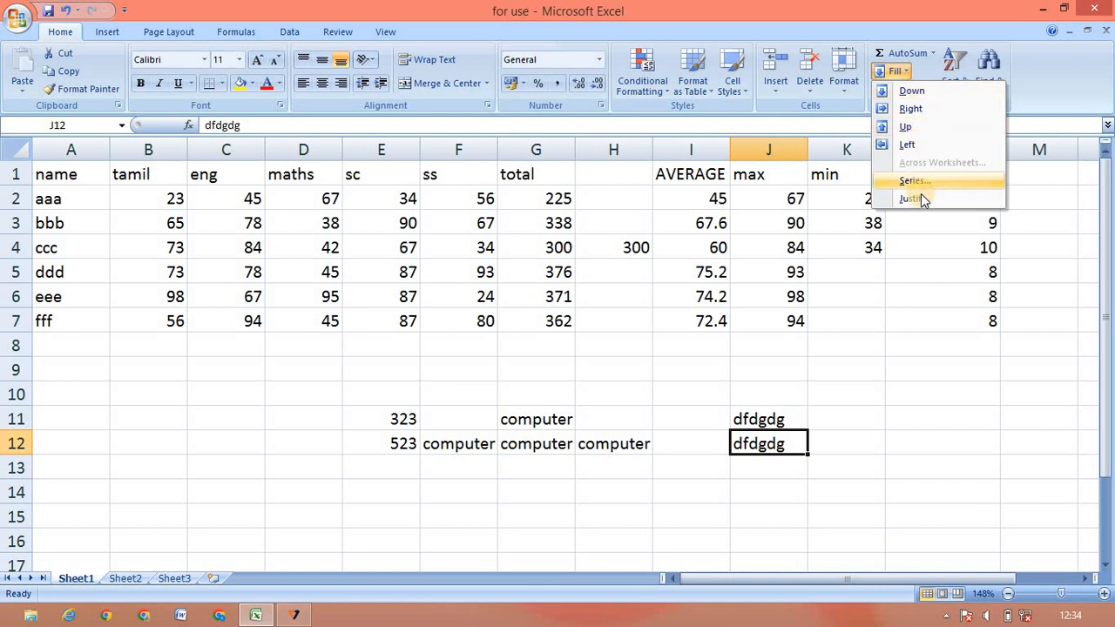
pyautogui.click(1099, 517)
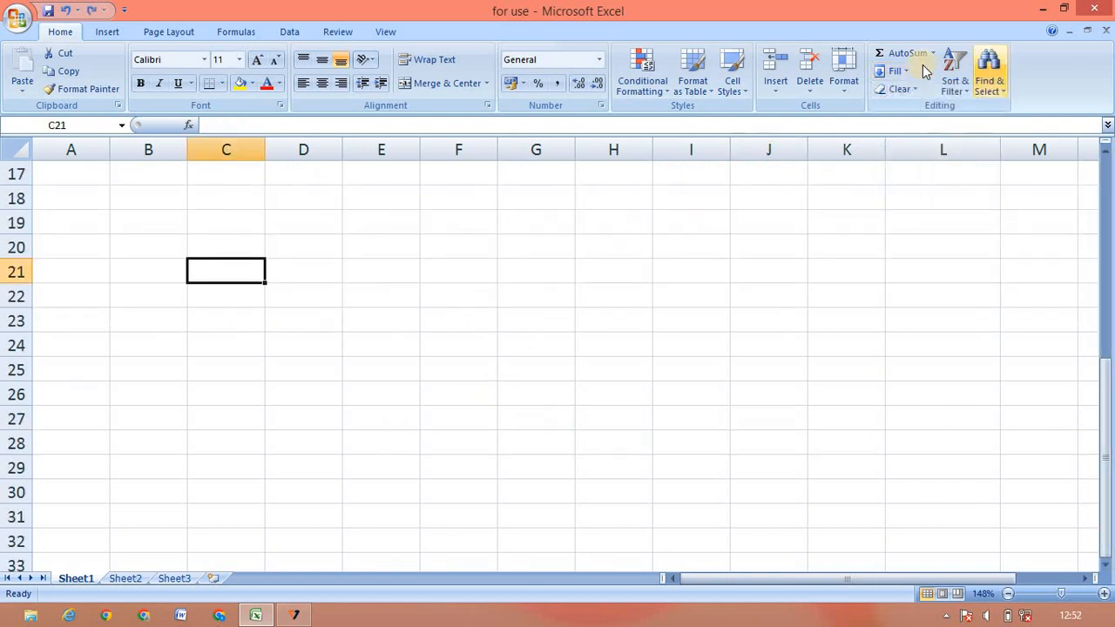
pyautogui.click(897, 72)
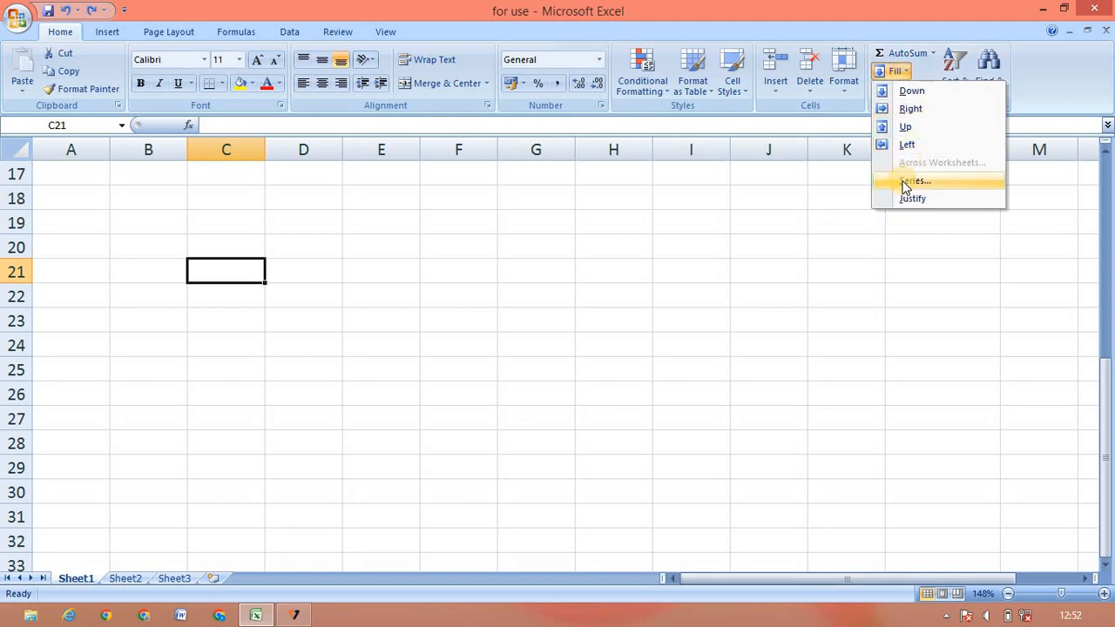
pyautogui.click(169, 247)
pyautogui.click(168, 247)
pyautogui.write('1')
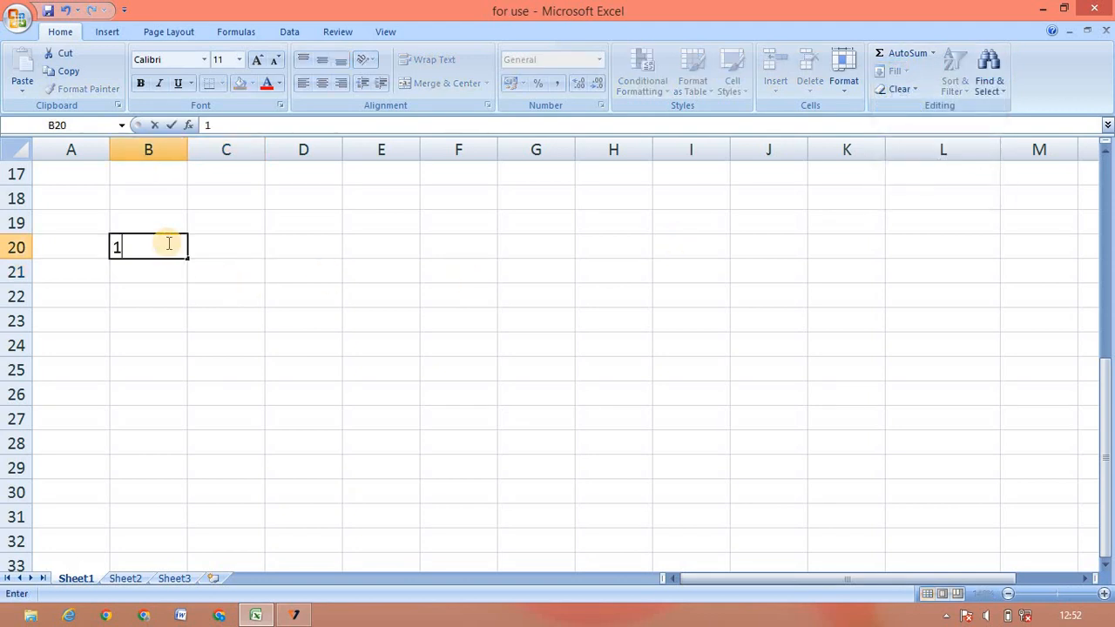
pyautogui.press('Return')
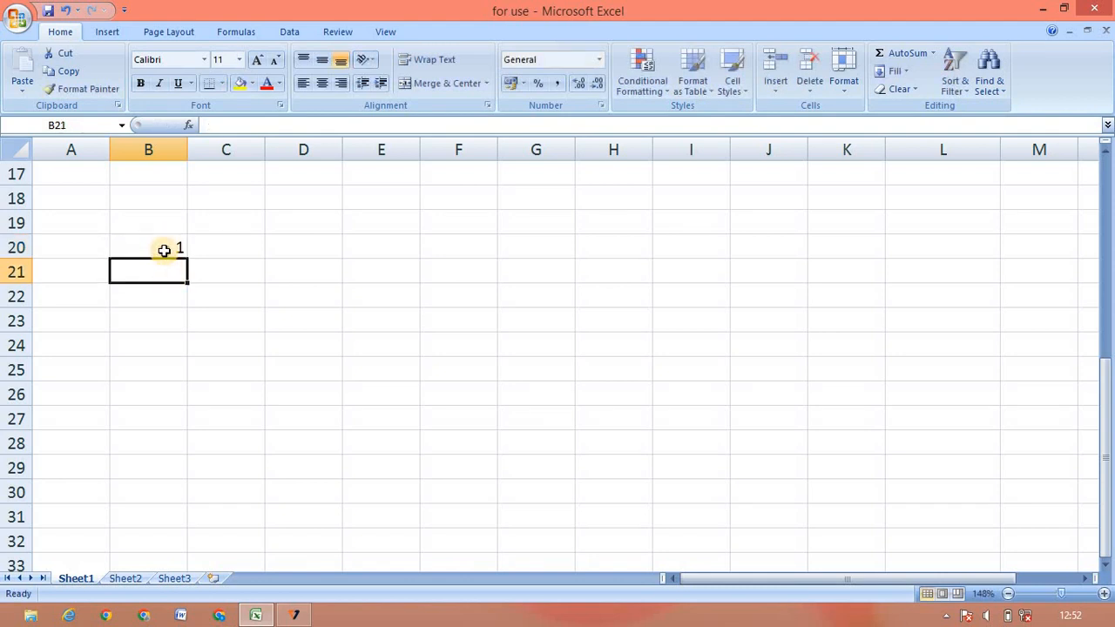
# Fill a linear series down column B from cell B20 with step value 1 and stop value 10.
pyautogui.click(164, 251)
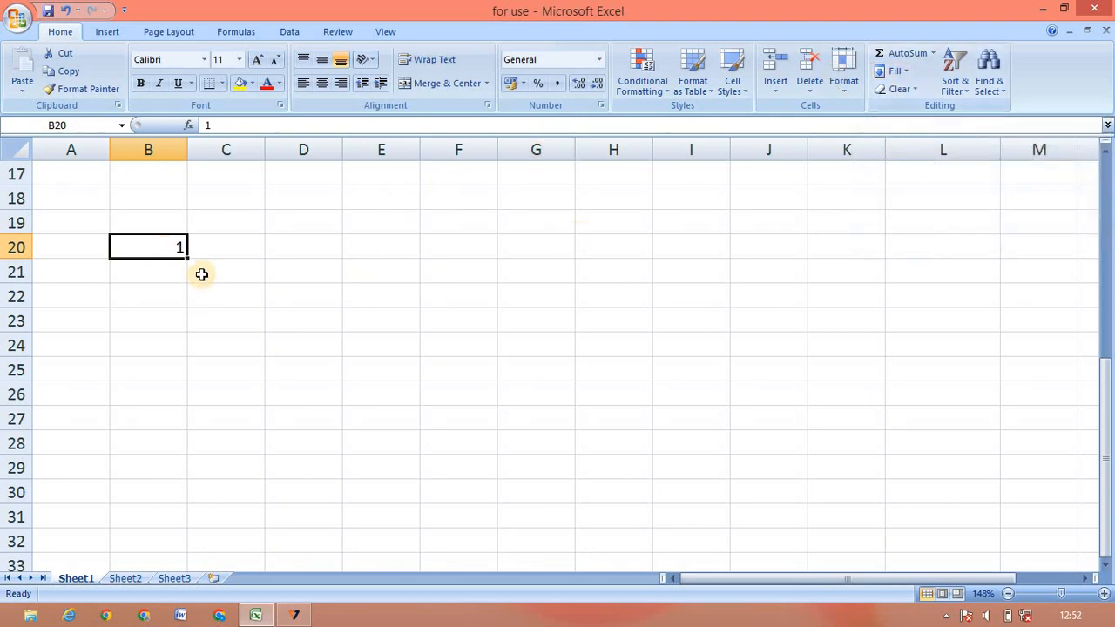
pyautogui.click(901, 72)
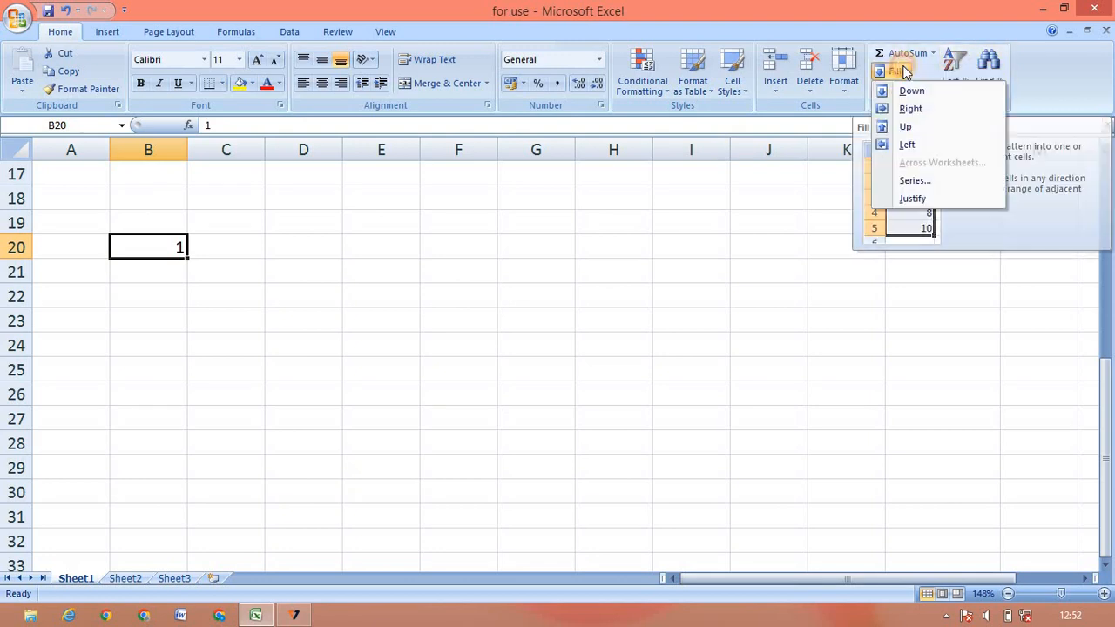
pyautogui.click(915, 181)
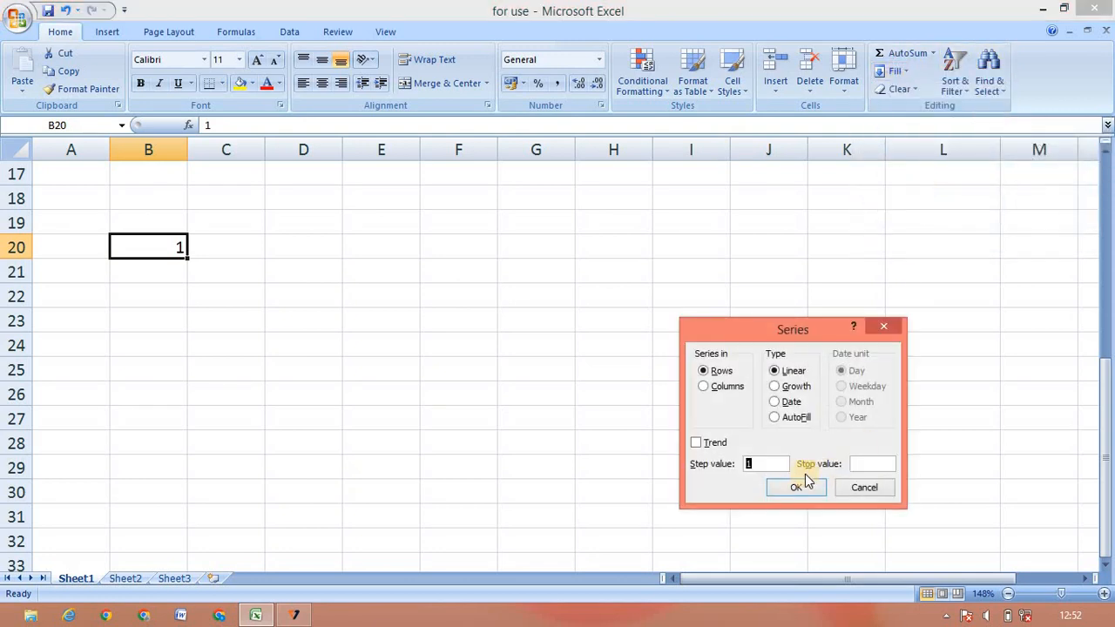
pyautogui.click(781, 468)
pyautogui.click(871, 464)
pyautogui.click(708, 370)
pyautogui.click(713, 387)
pyautogui.click(804, 489)
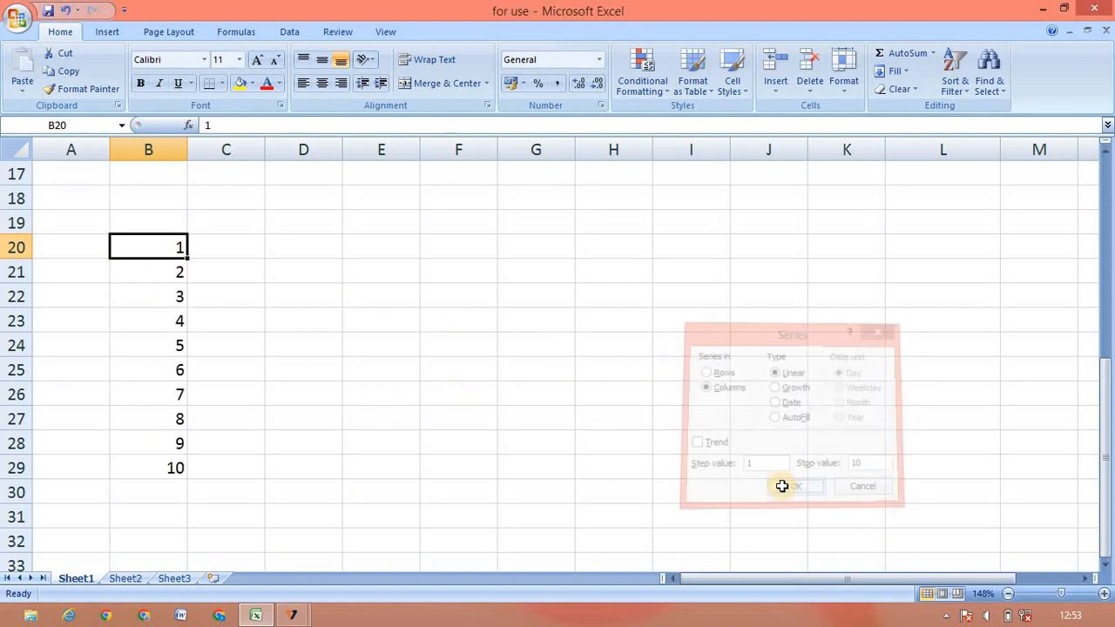
# Enter "Sunday" in cell C21 and autofill the weekday names down to cell C29.
pyautogui.click(231, 279)
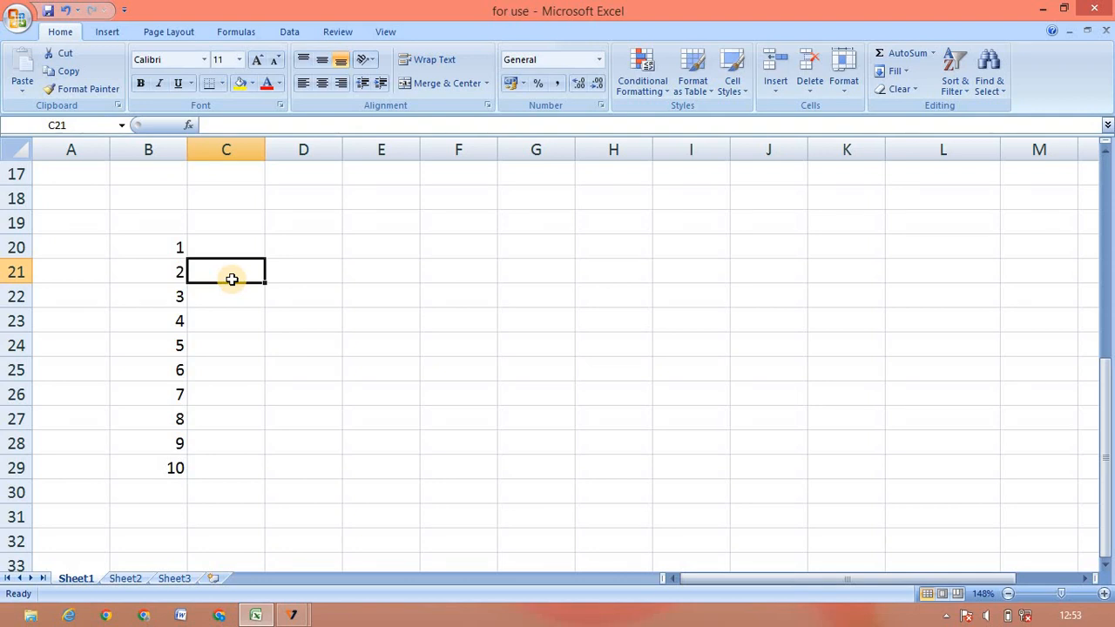
pyautogui.write('sun')
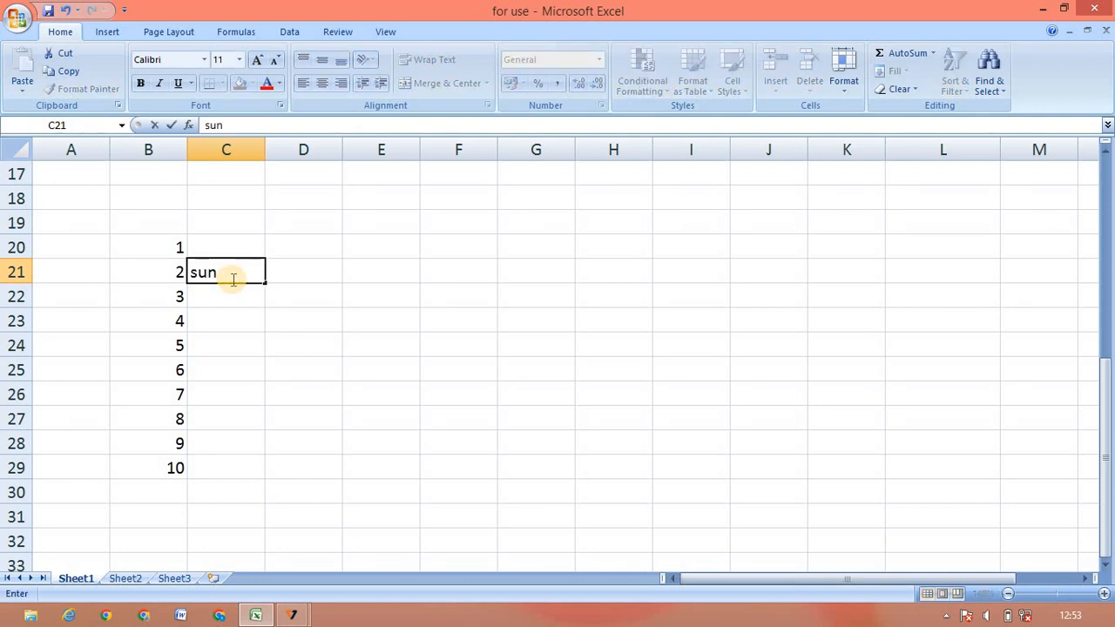
pyautogui.write('day')
pyautogui.hotkey('ctrl', 'Return')
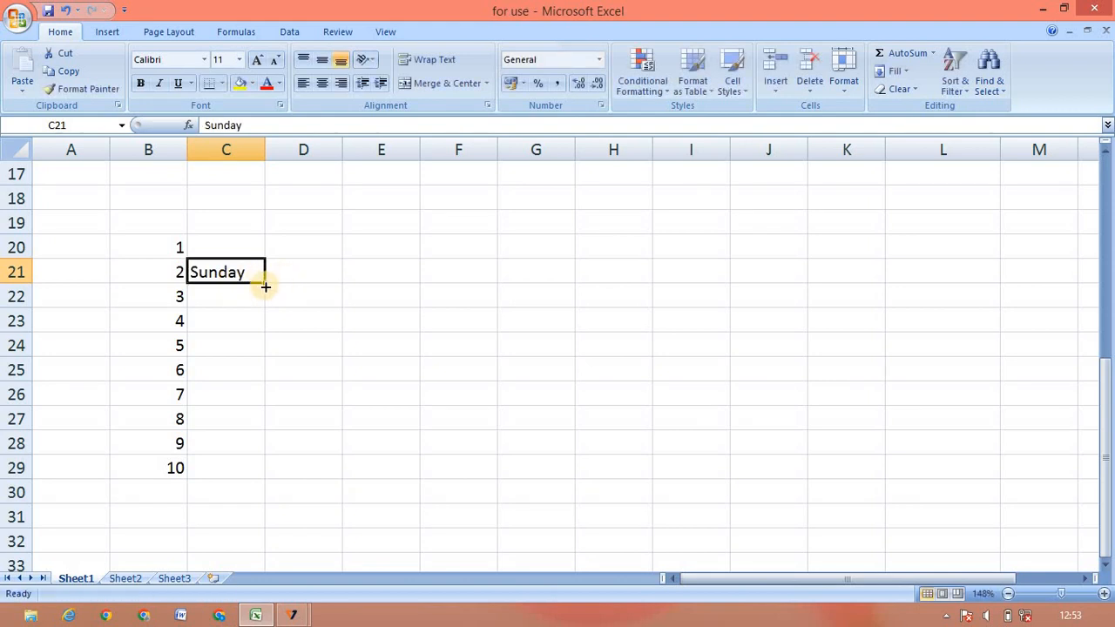
pyautogui.moveTo(265, 284); pyautogui.dragTo(266, 473)
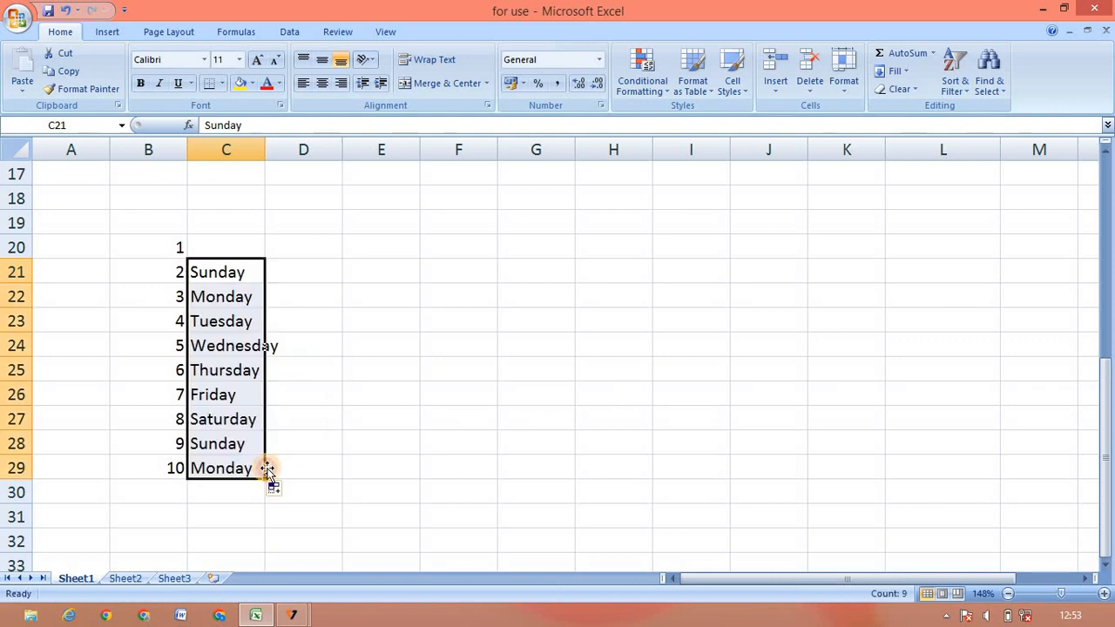
# Enter "january" in cell D21 and autofill the month names down to cell D27.
pyautogui.click(314, 278)
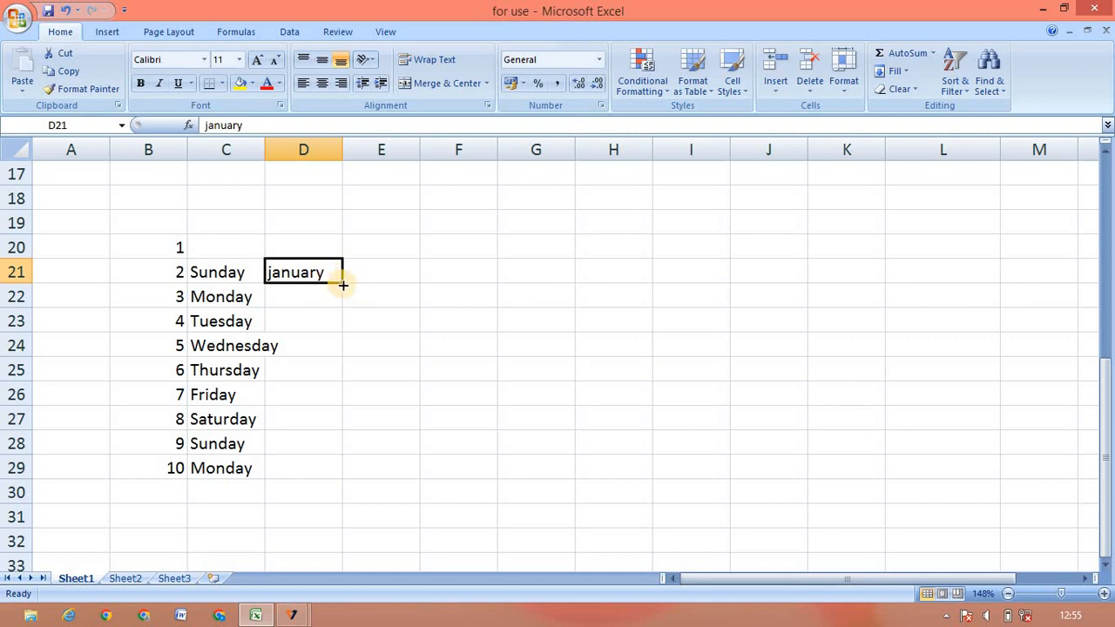
pyautogui.moveTo(341, 283); pyautogui.dragTo(337, 441)
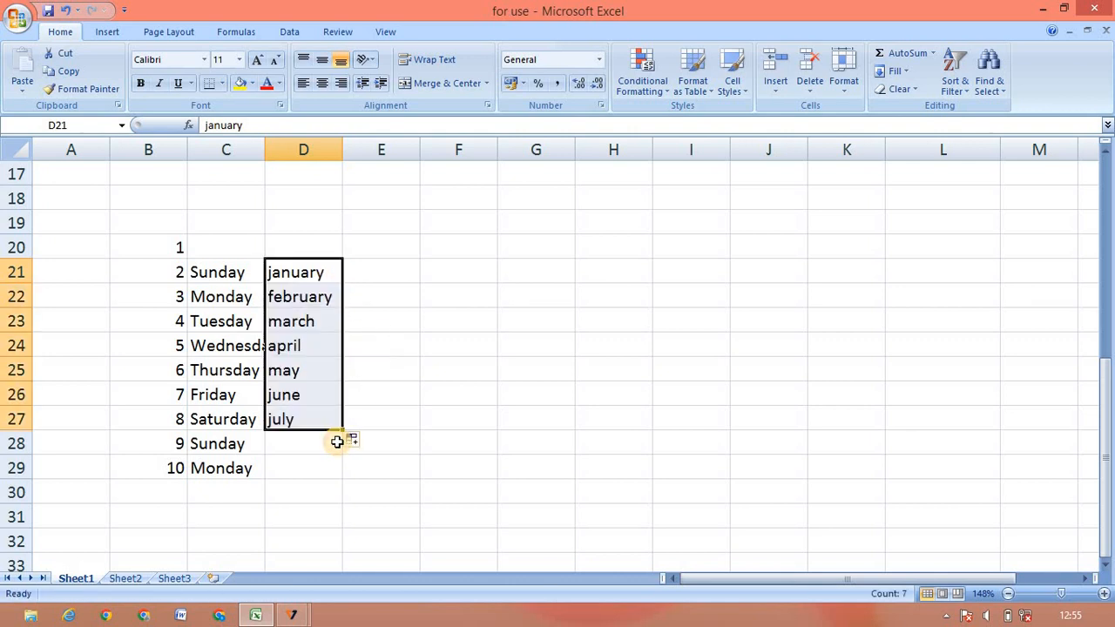
pyautogui.click(461, 321)
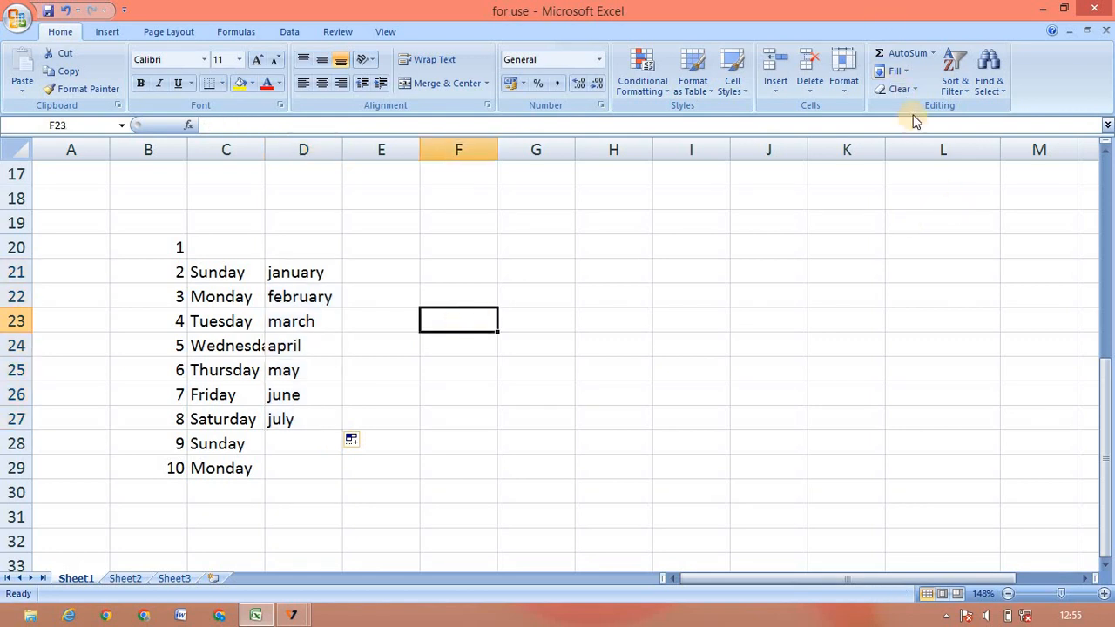
# Format the marks range A1:G7 as a table with headers, using the dark green table style.
pyautogui.click(1109, 240)
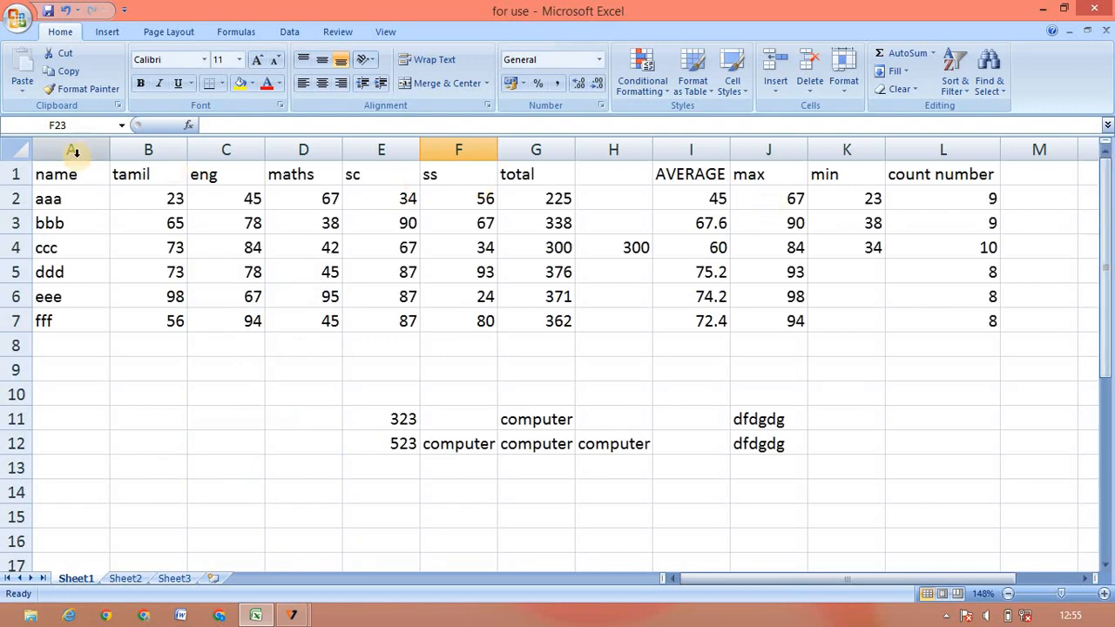
pyautogui.moveTo(80, 172); pyautogui.dragTo(560, 323)
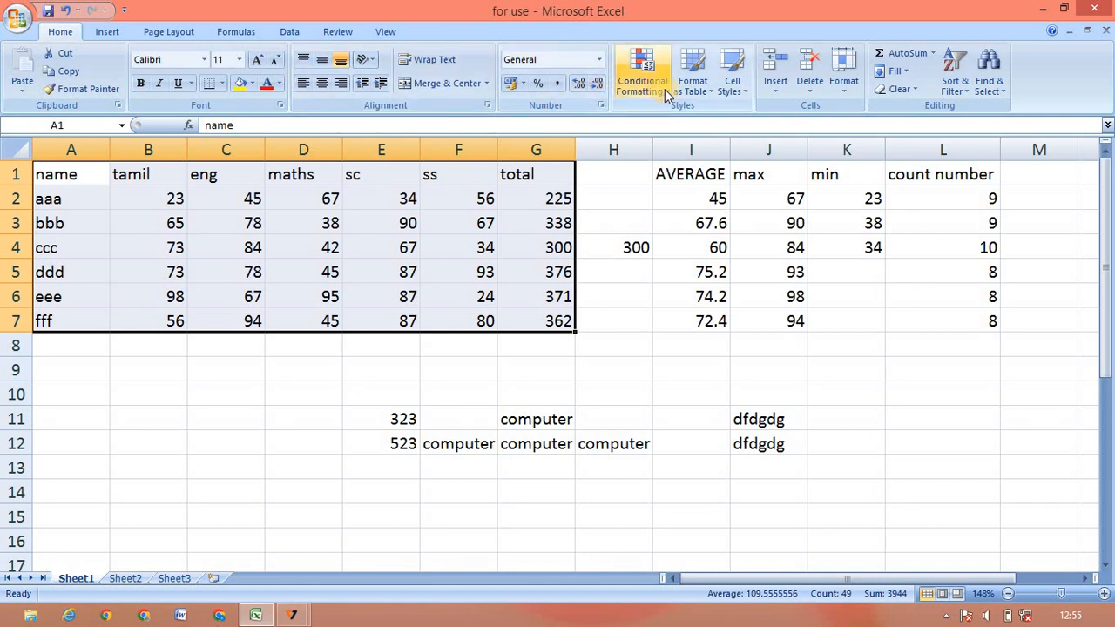
pyautogui.click(692, 76)
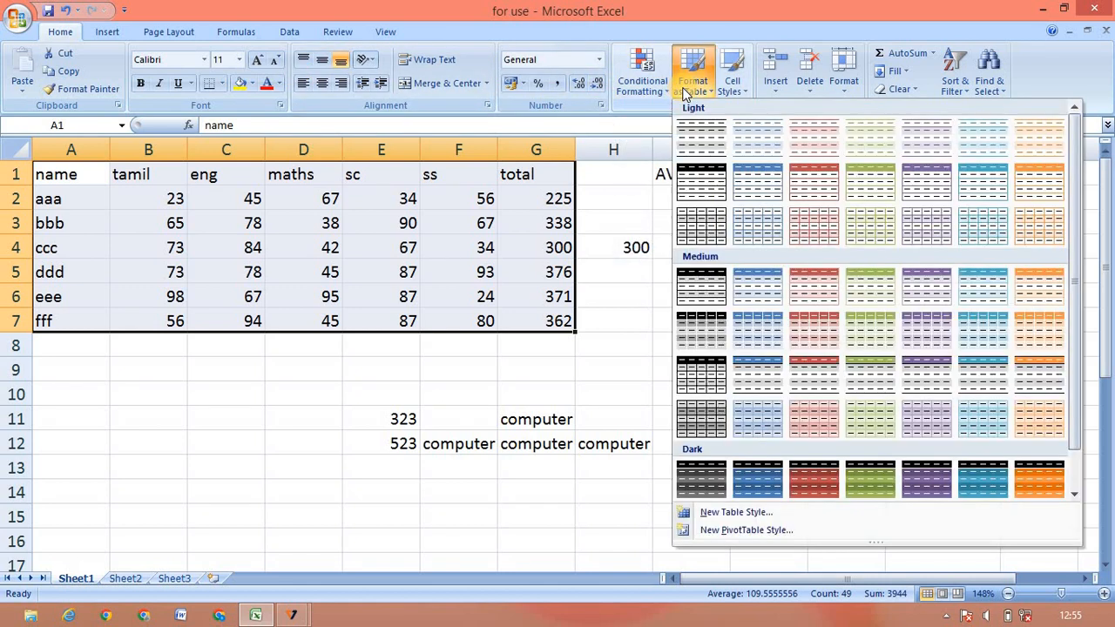
pyautogui.click(863, 468)
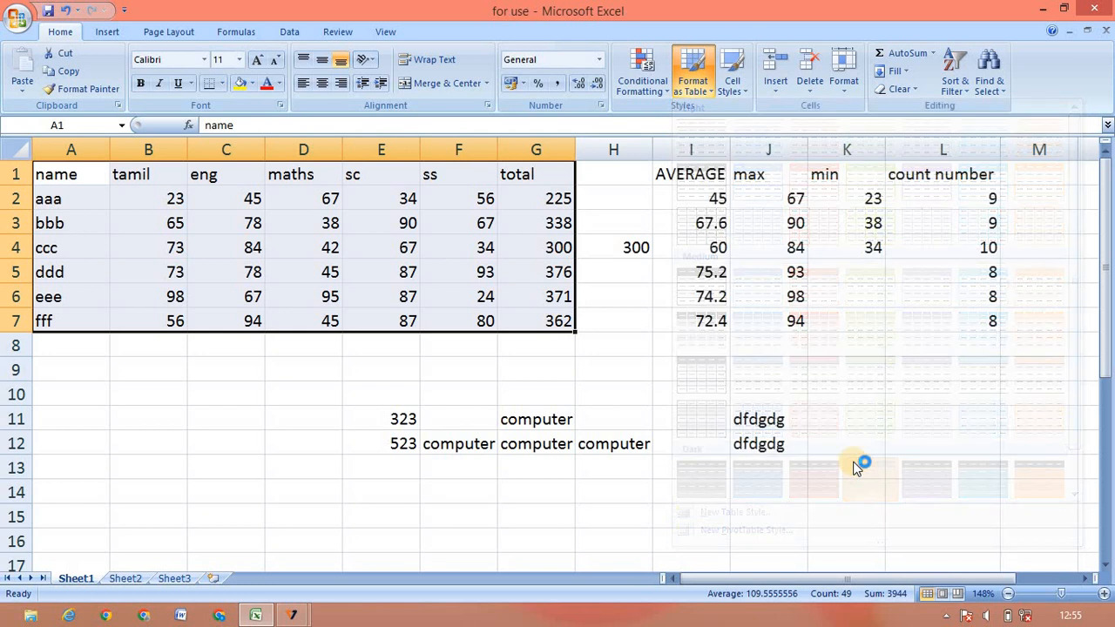
pyautogui.click(778, 454)
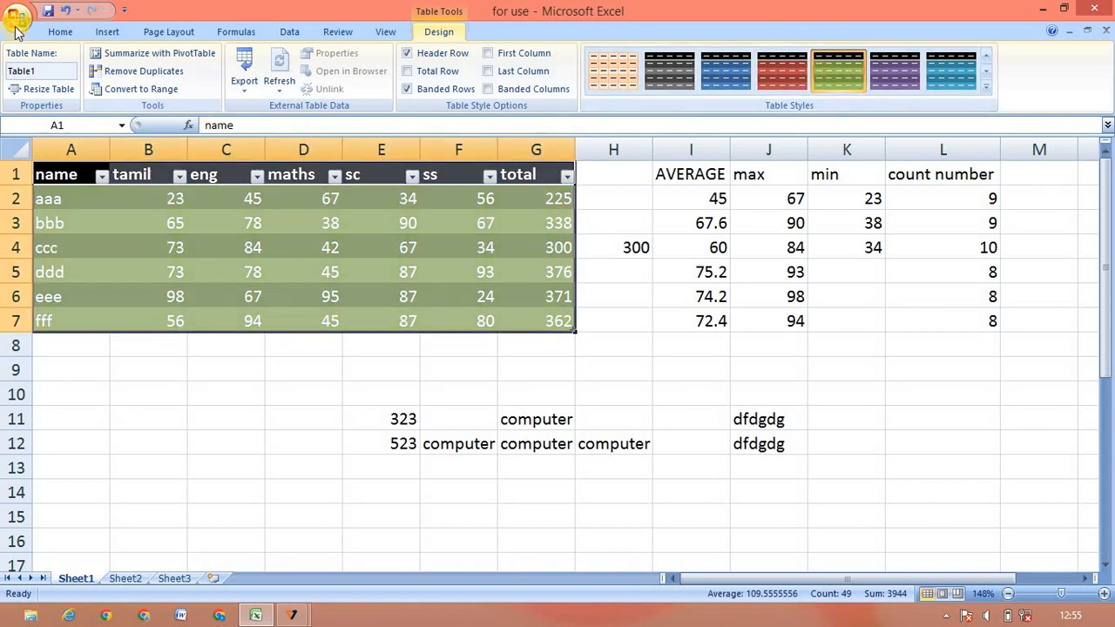
# Apply conditional formatting to the marks table A1:G7 with a Red-Yellow-Green color scale and the circled check, exclamation and cross icon set.
pyautogui.click(55, 32)
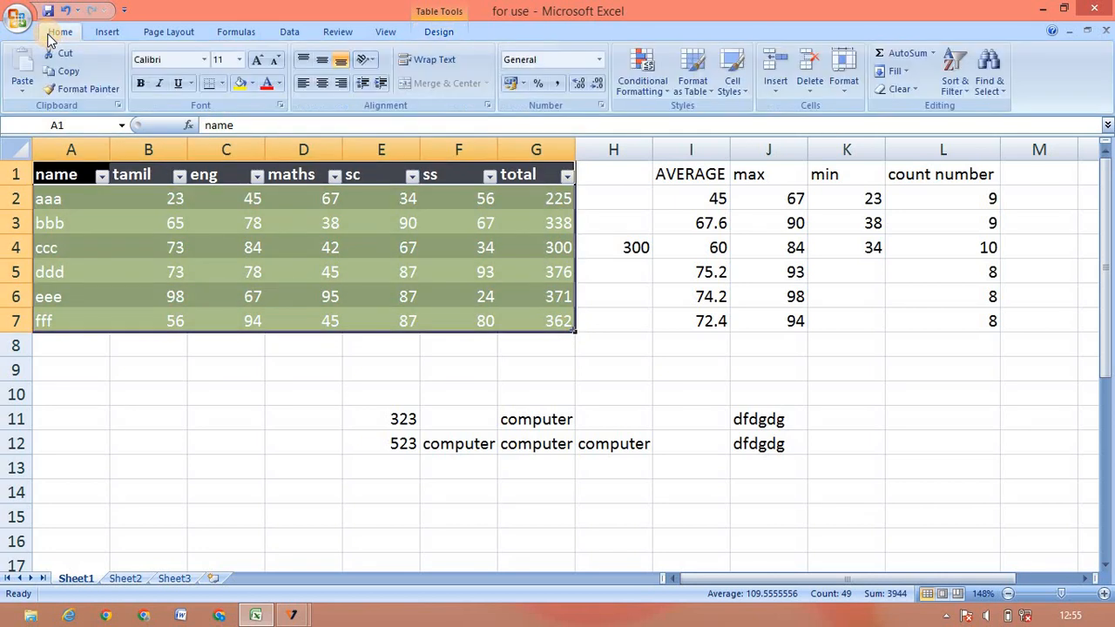
pyautogui.click(629, 96)
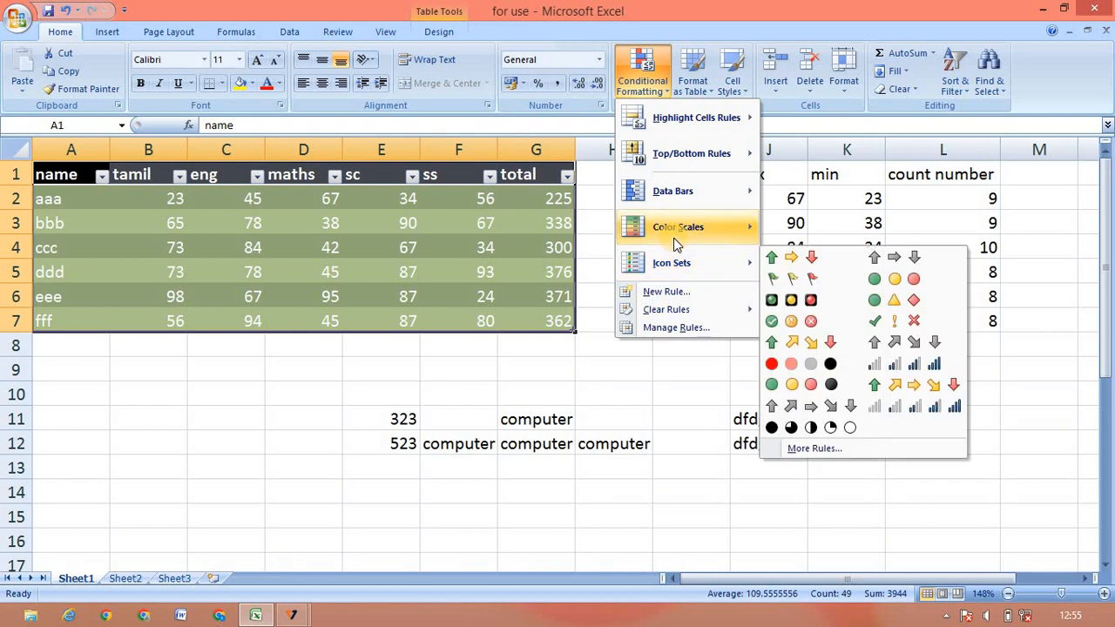
pyautogui.moveTo(675, 233)
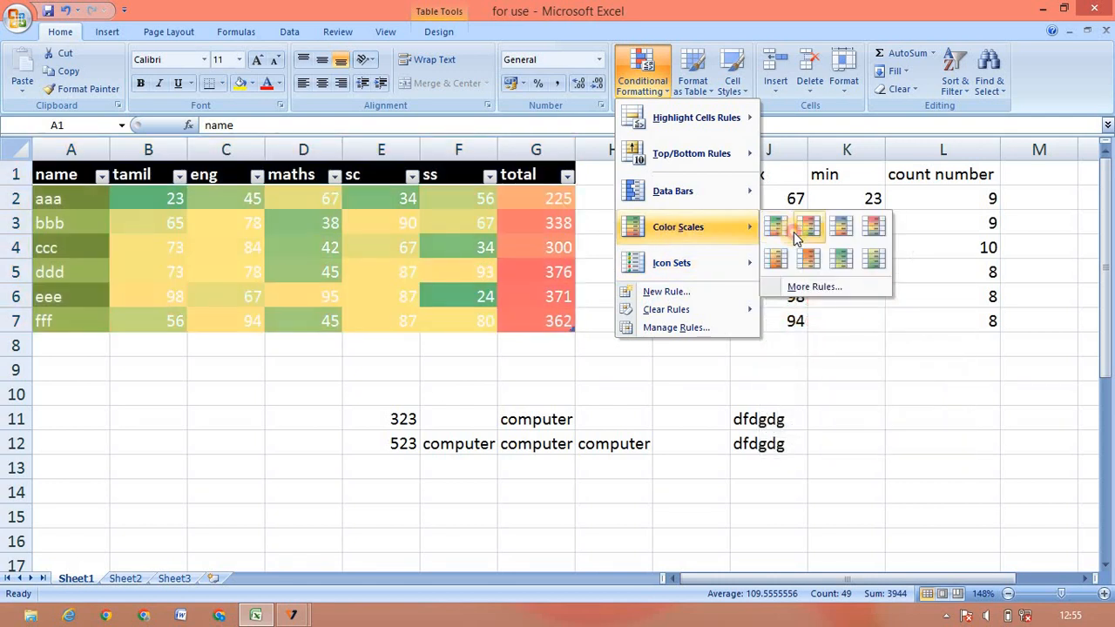
pyautogui.click(805, 229)
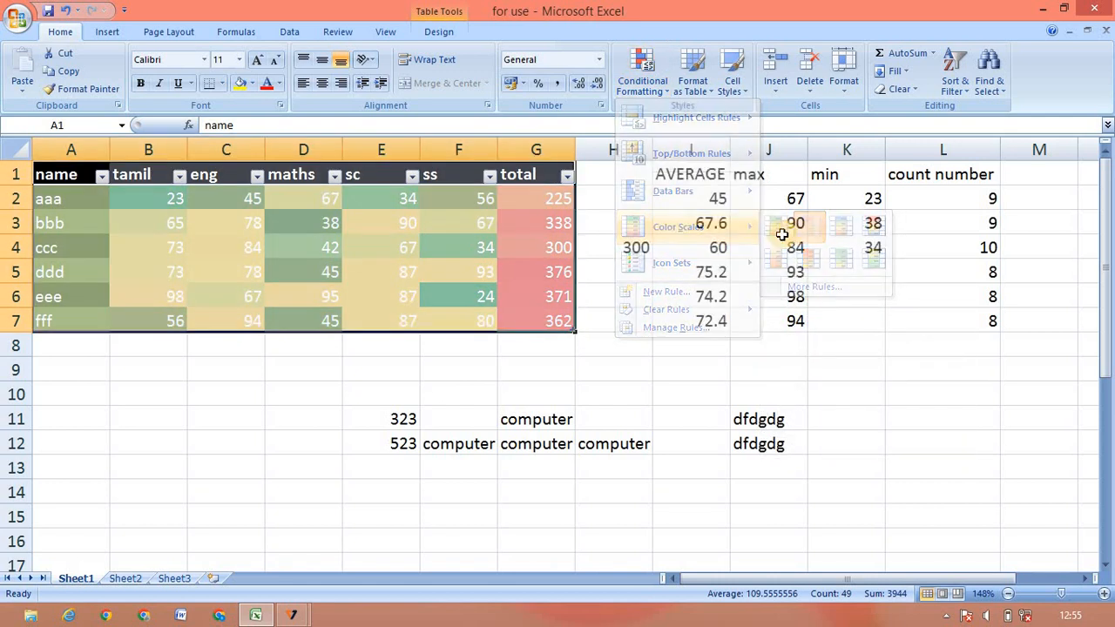
pyautogui.click(655, 92)
pyautogui.moveTo(692, 268)
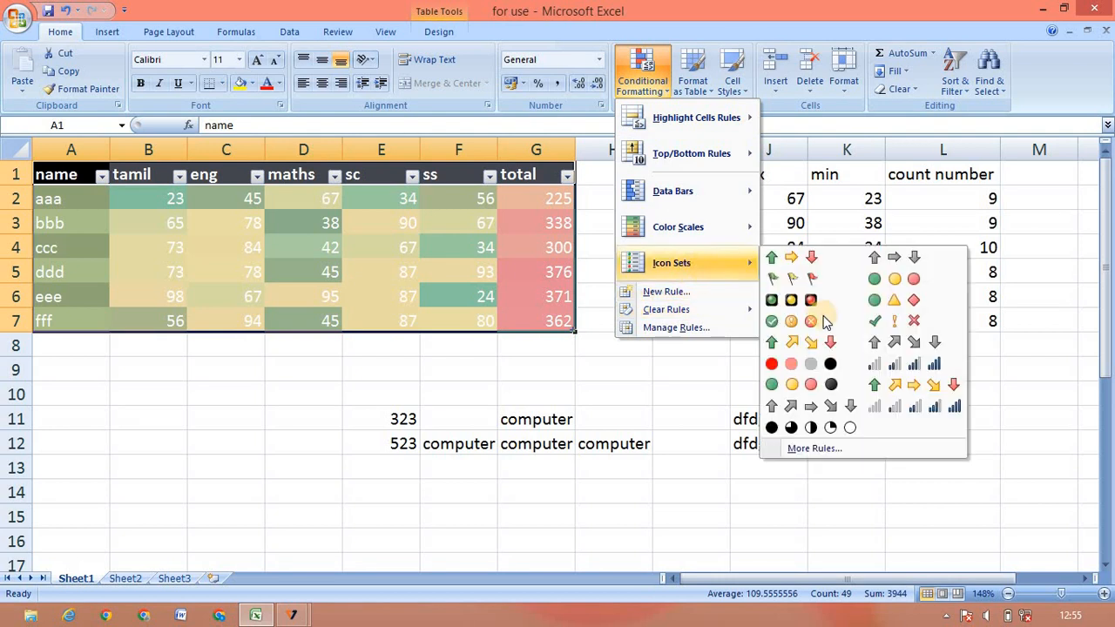
pyautogui.click(821, 316)
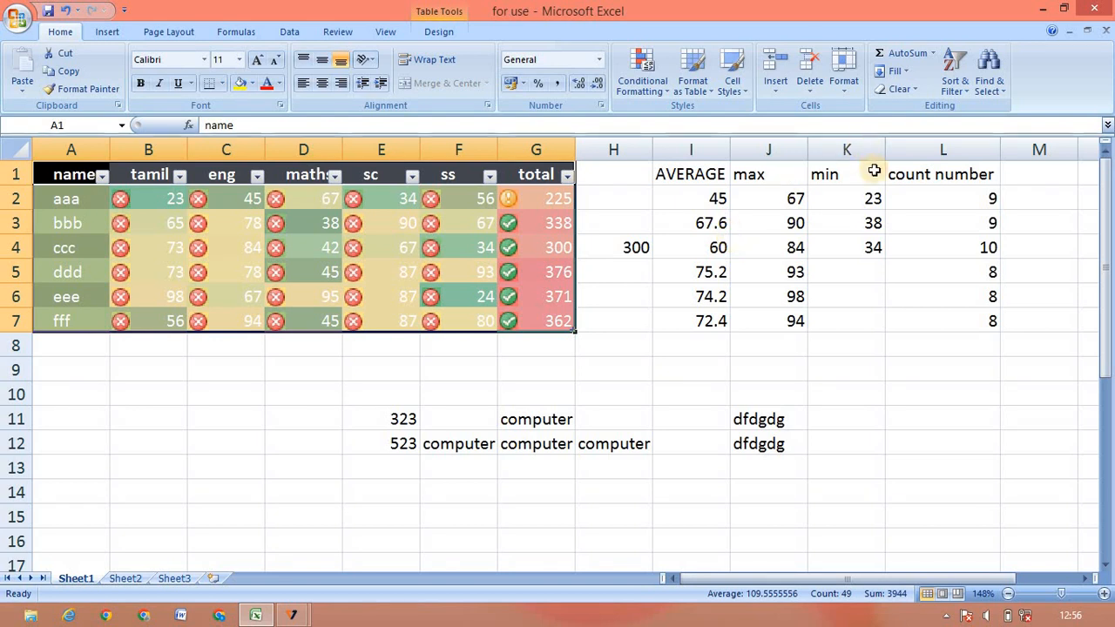
# Clear only the formats from the marks table A1:G7, keeping its contents.
pyautogui.click(914, 92)
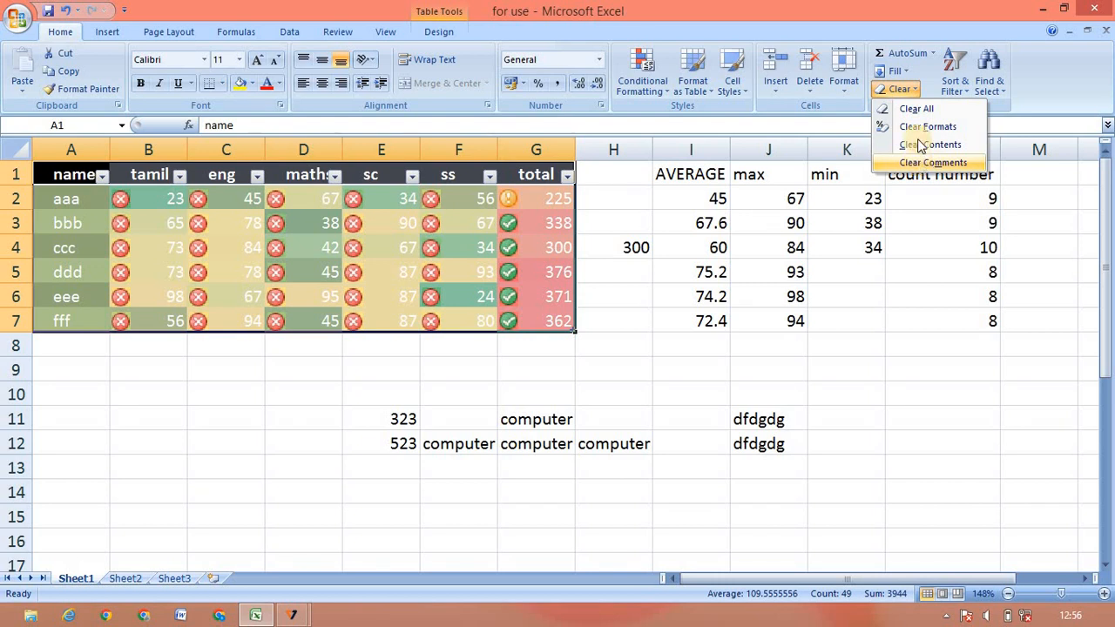
pyautogui.click(922, 128)
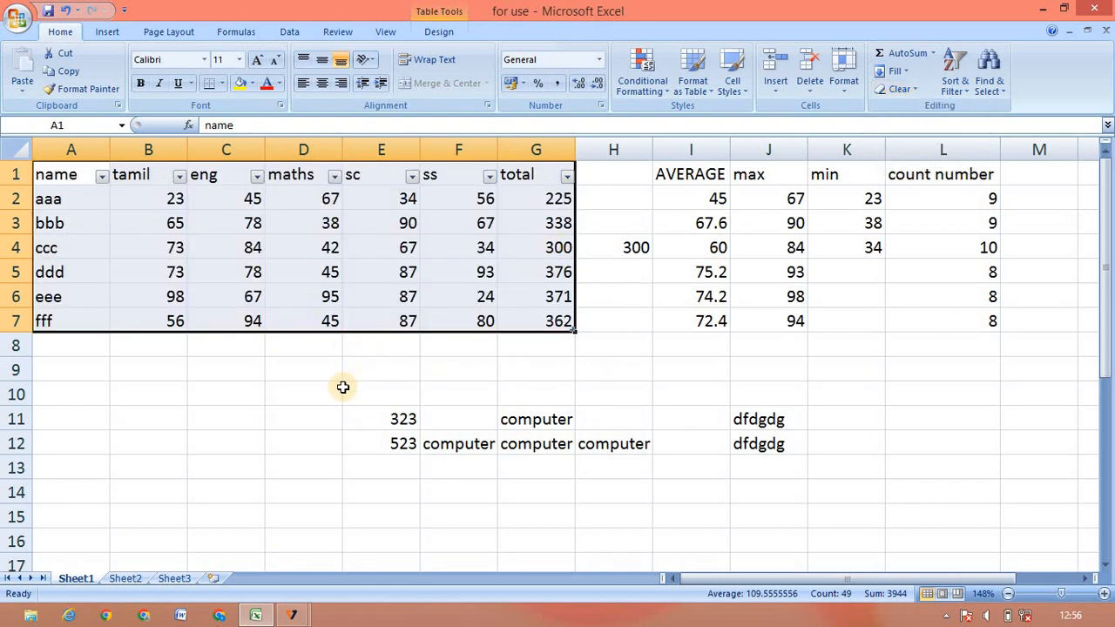
pyautogui.click(343, 387)
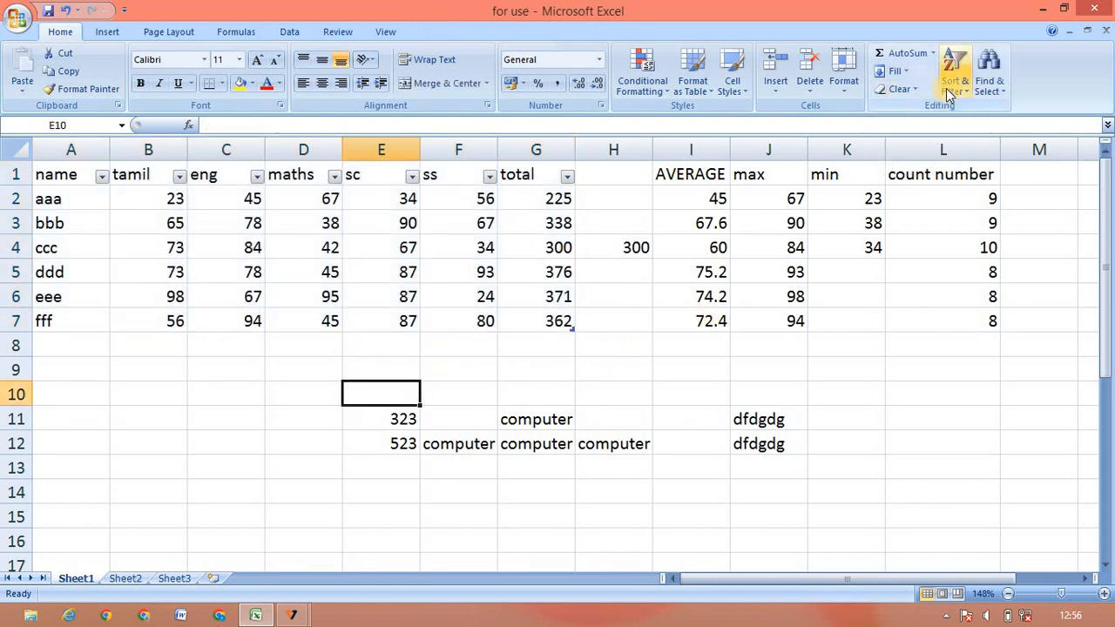
# Sort the marks table by the student names in A2:A7 from Z to A.
pyautogui.click(56, 199)
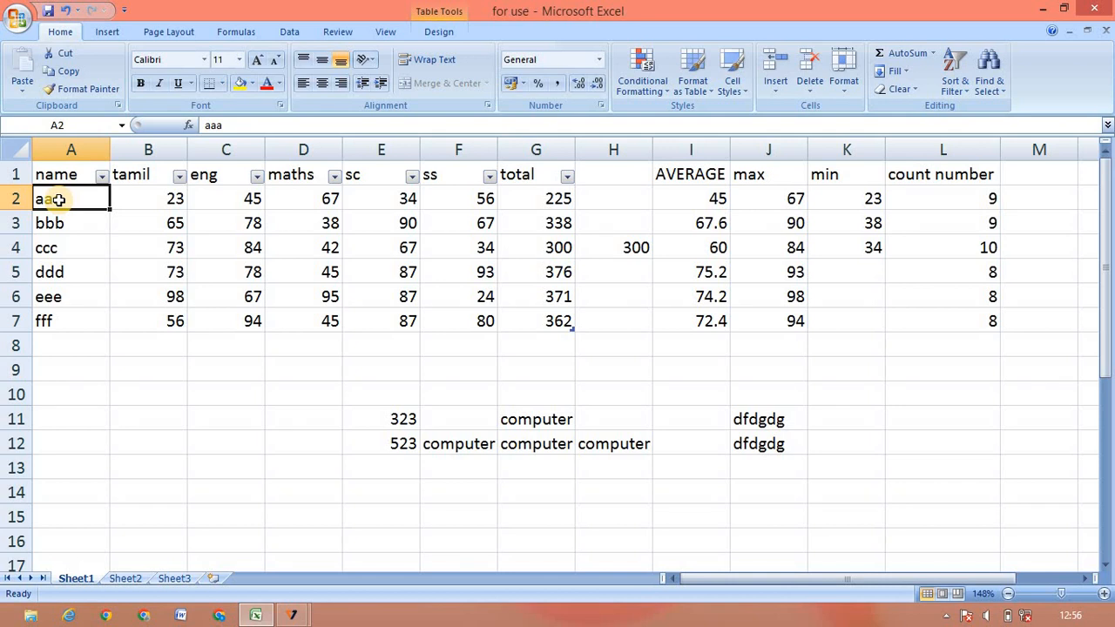
pyautogui.moveTo(56, 200); pyautogui.dragTo(73, 315)
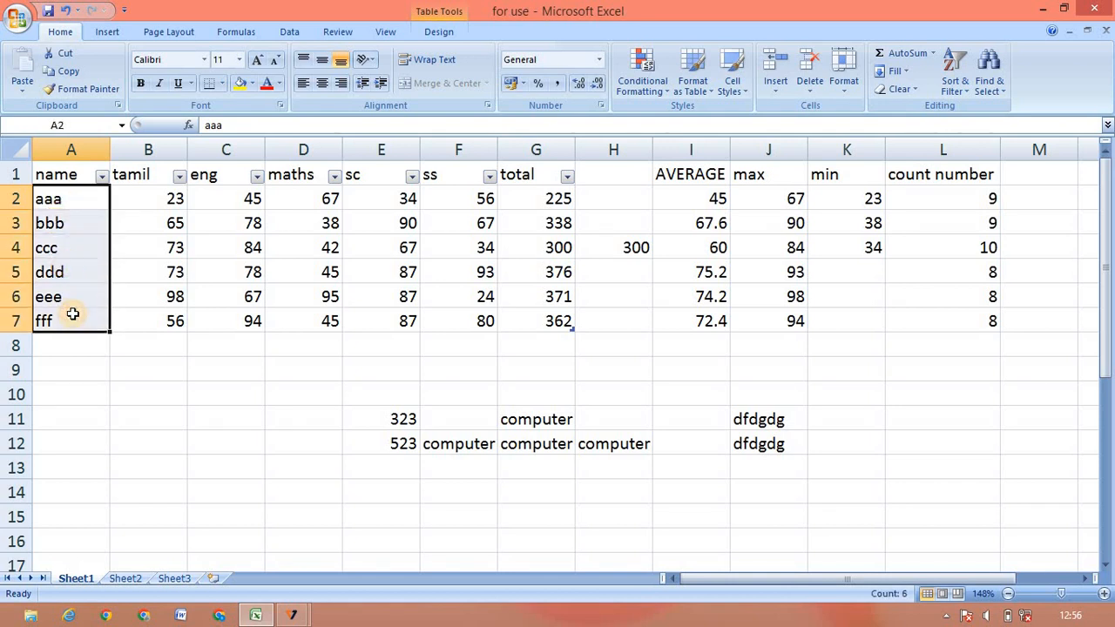
pyautogui.click(952, 76)
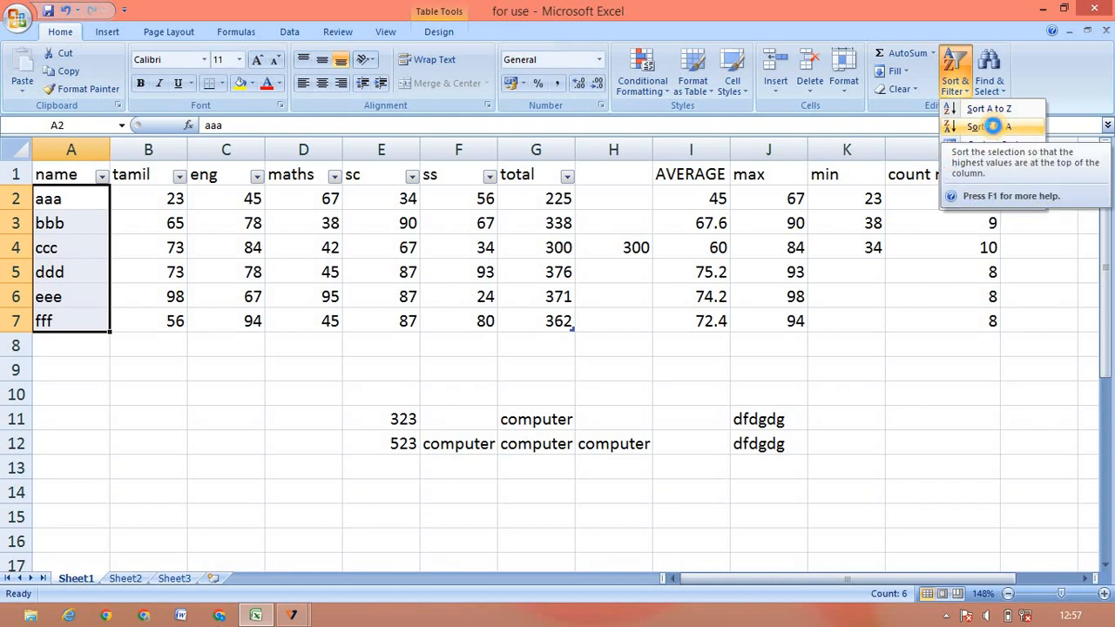
pyautogui.click(996, 131)
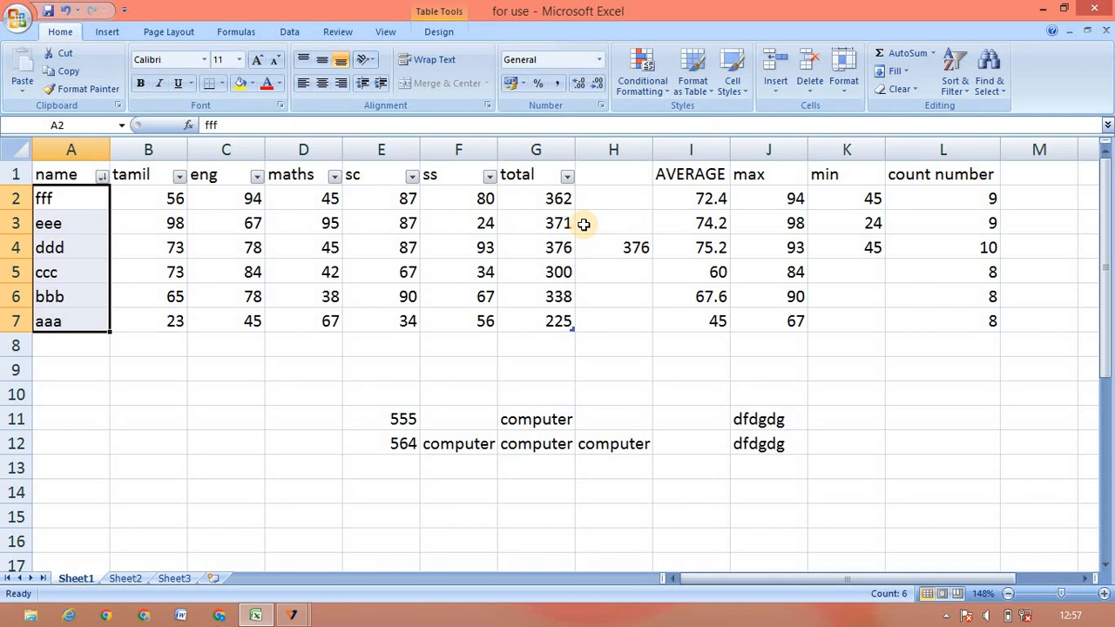
# Examine the Sort & Filter choices, the Find and Replace dialog's find and replace fields, and the other Find & Select options without running a search.
pyautogui.click(969, 94)
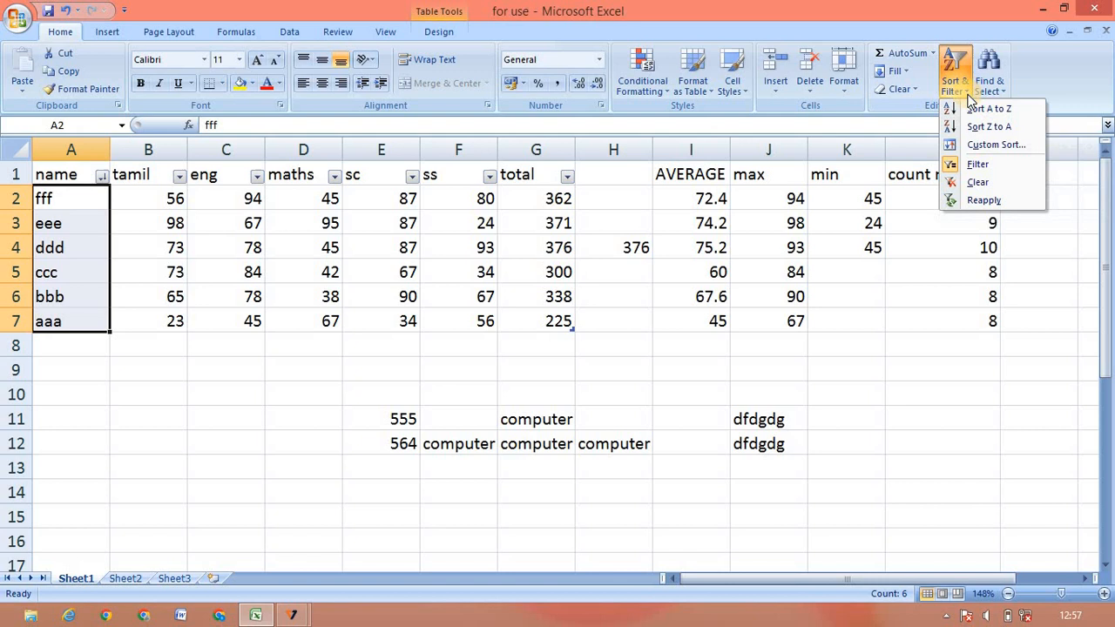
pyautogui.click(933, 400)
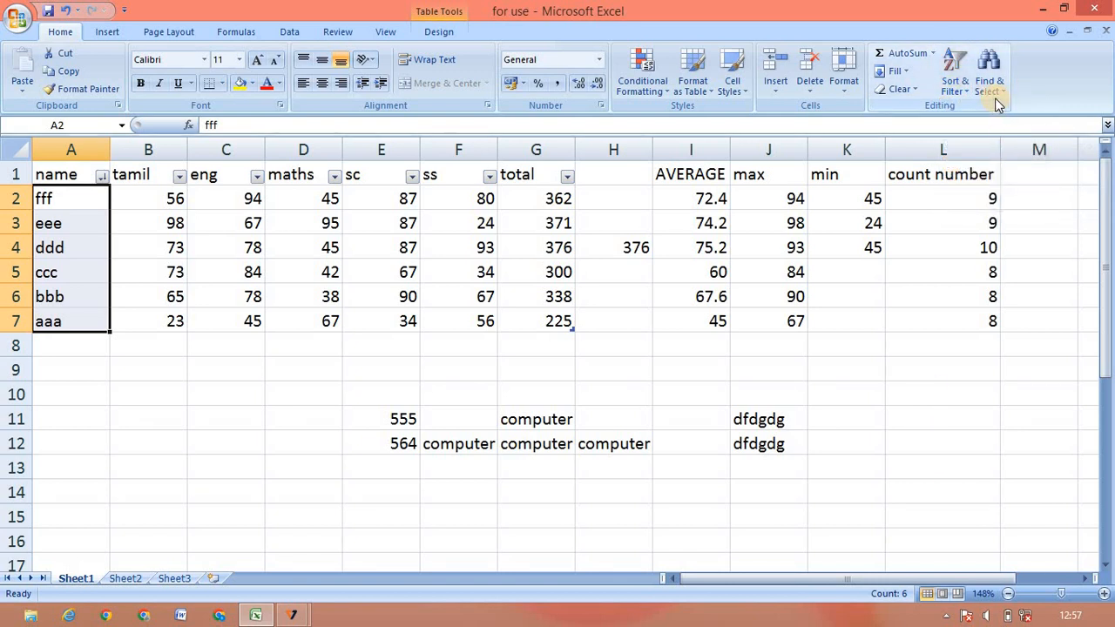
pyautogui.click(993, 91)
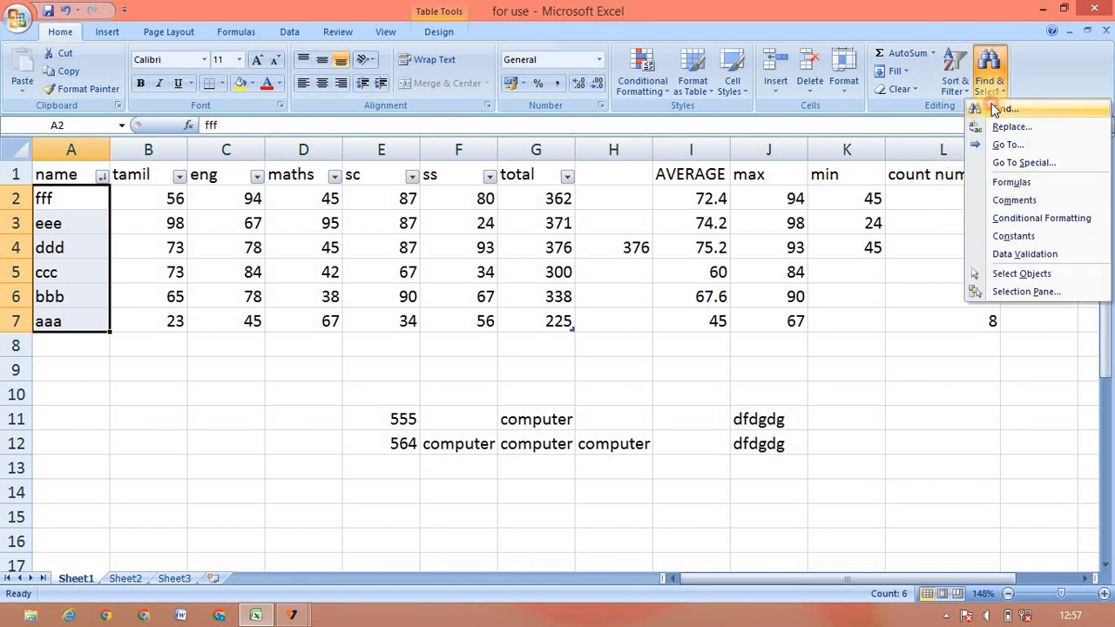
pyautogui.click(996, 109)
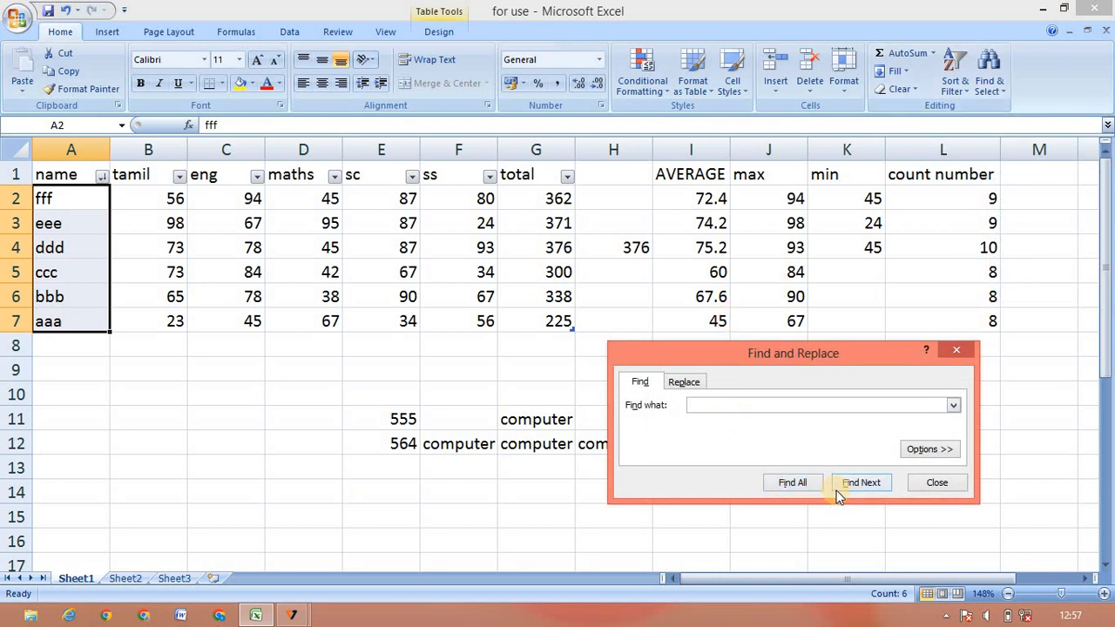
pyautogui.click(685, 382)
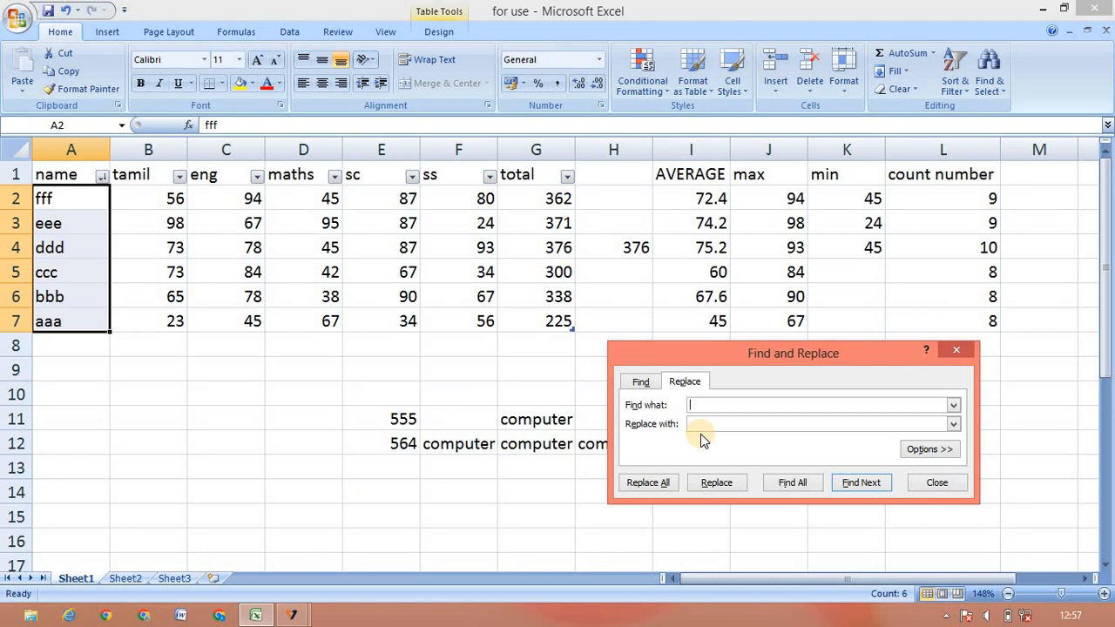
pyautogui.click(940, 484)
pyautogui.click(987, 78)
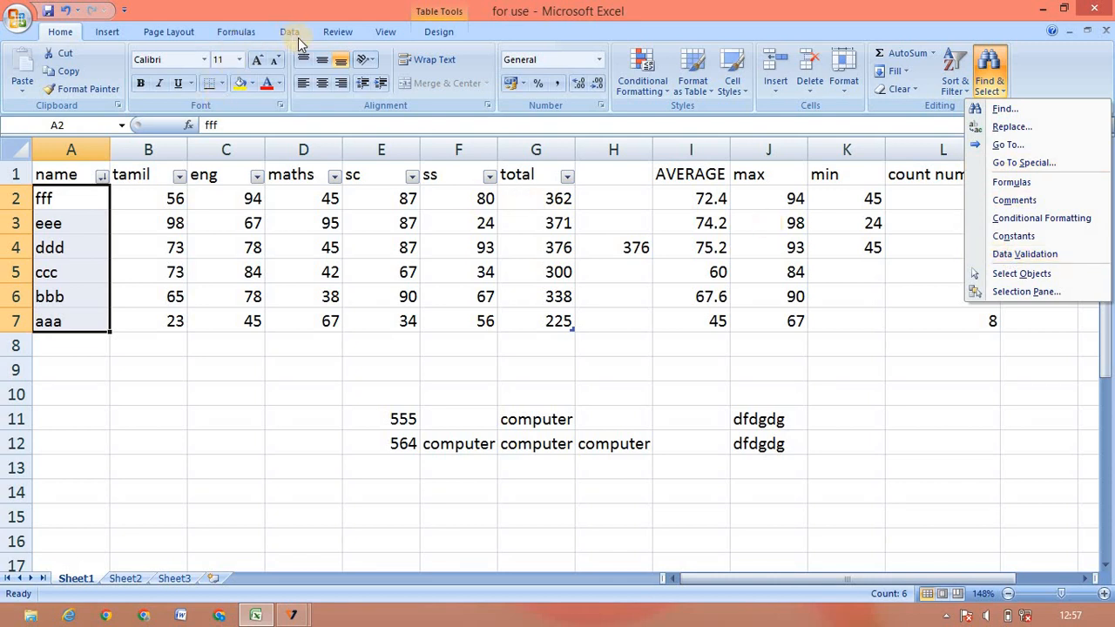
pyautogui.click(959, 319)
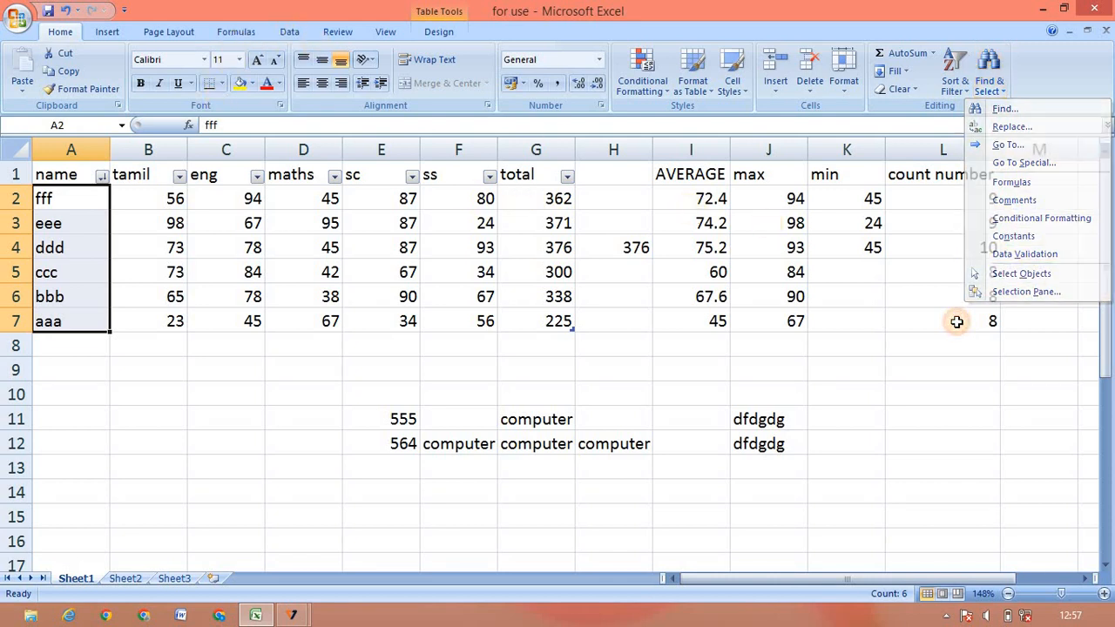